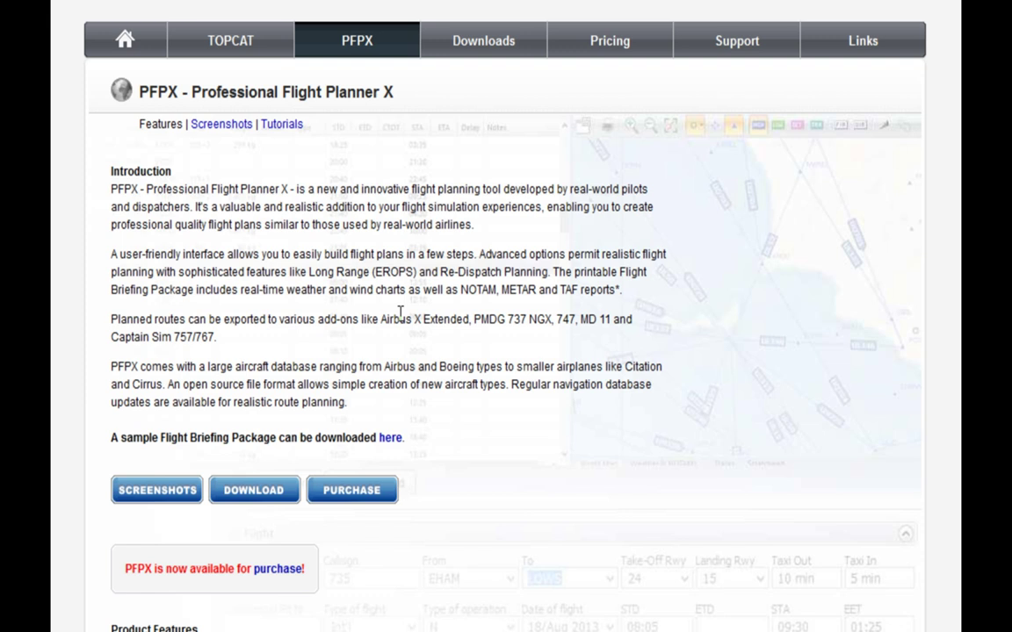
- Read the product name and introduction on the PFPX product page
drag(392, 91, 179, 92)
click(369, 102)
drag(271, 91, 196, 91)
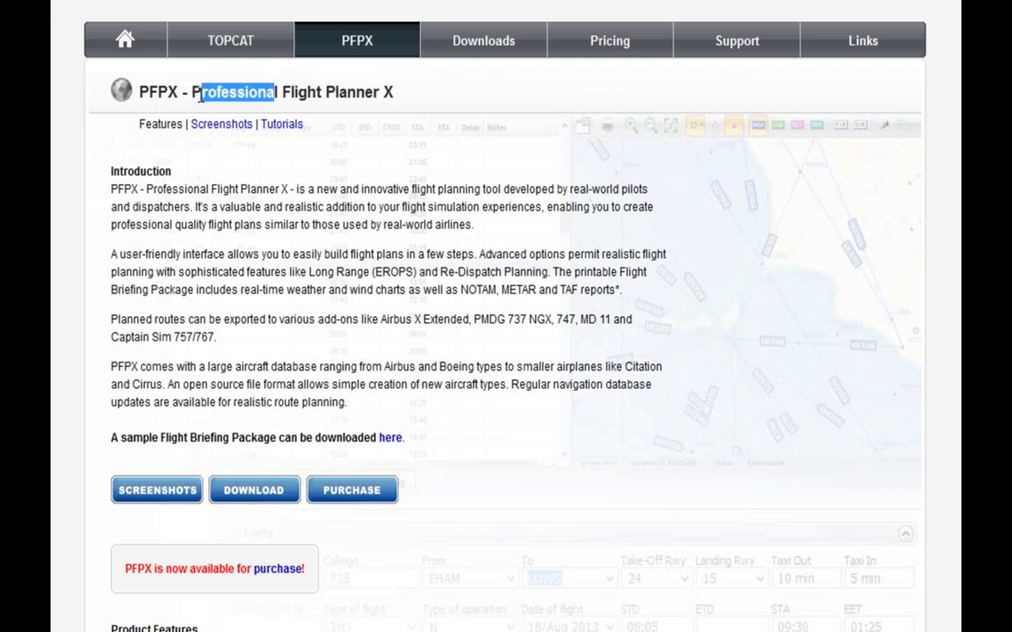
click(484, 323)
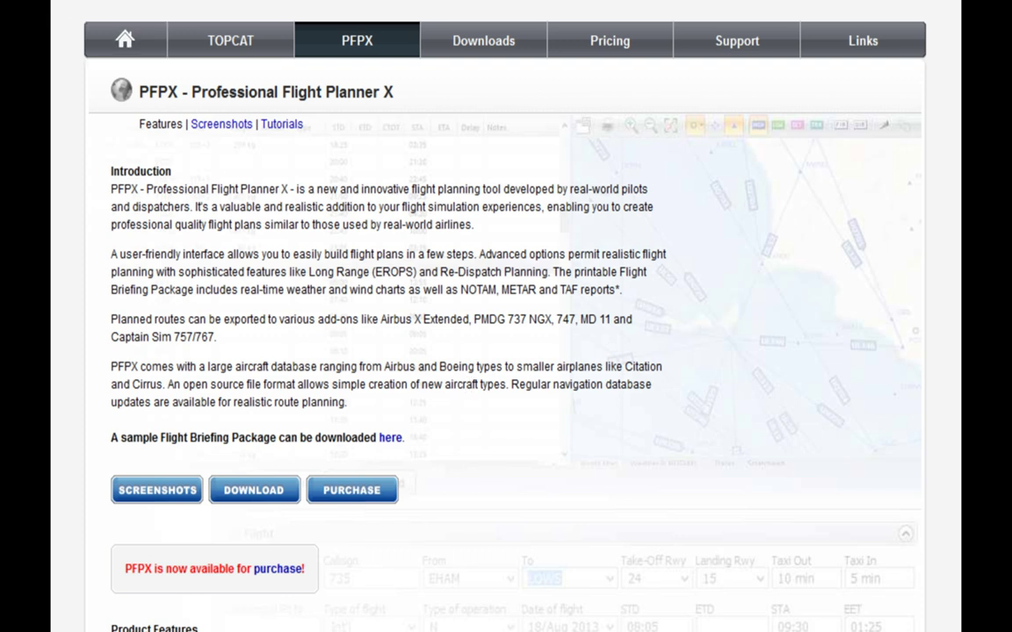
- Open the TOPCAT product page and read its introduction
right_click(218, 43)
click(268, 54)
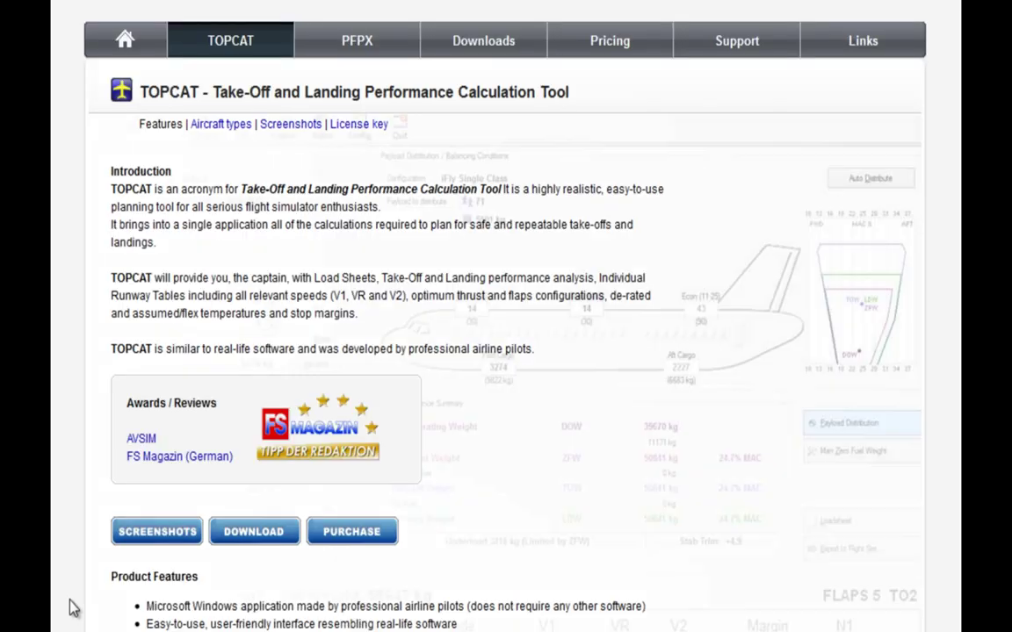
drag(199, 88, 143, 84)
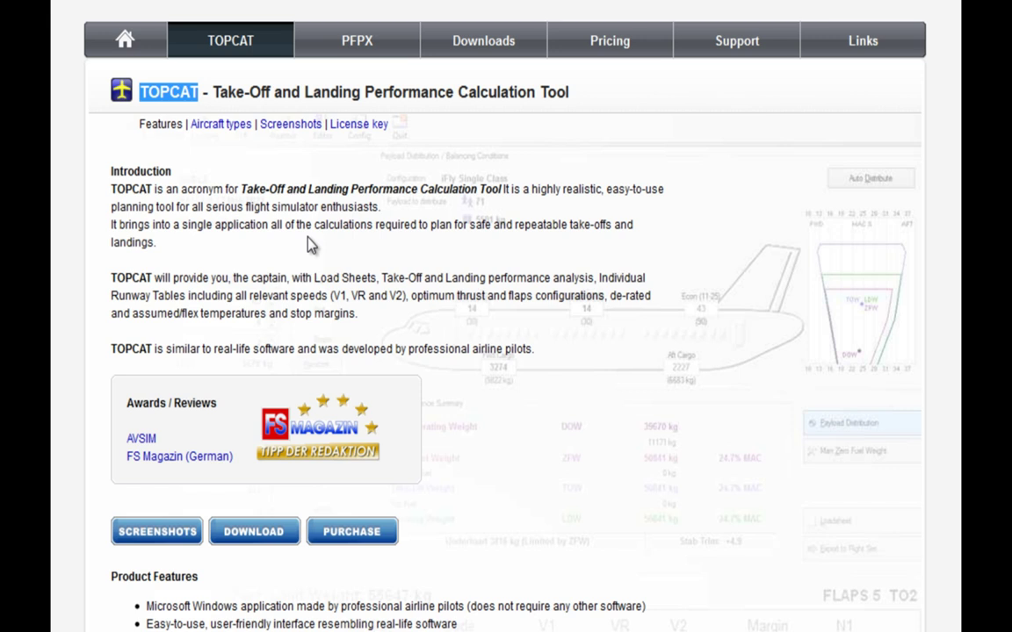
click(309, 272)
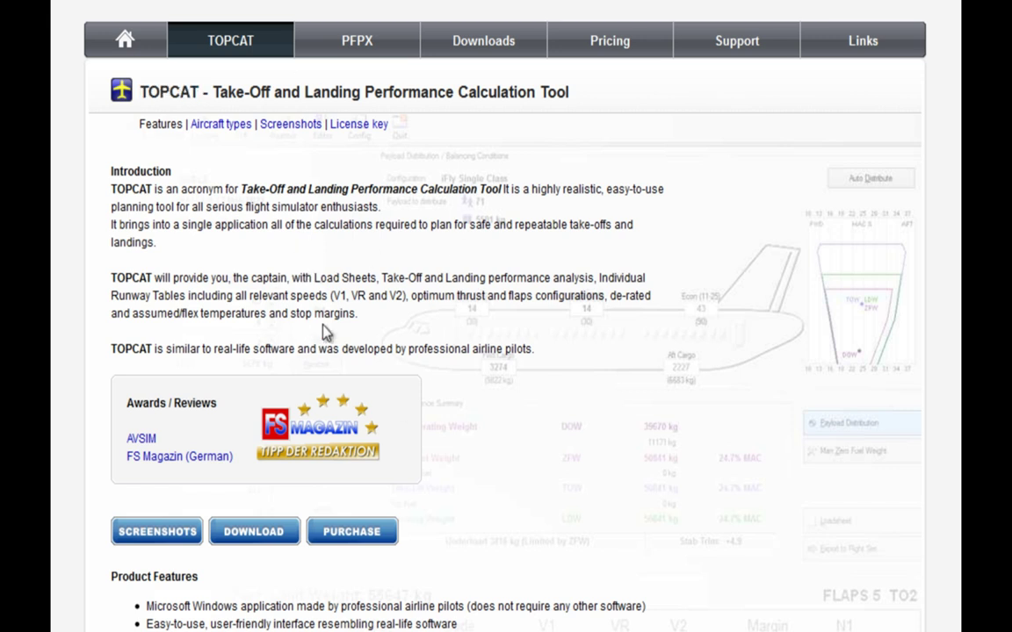
- Return to the PFPX product page, go to its purchase options and add PFPX - Download Edition to the cart
click(356, 40)
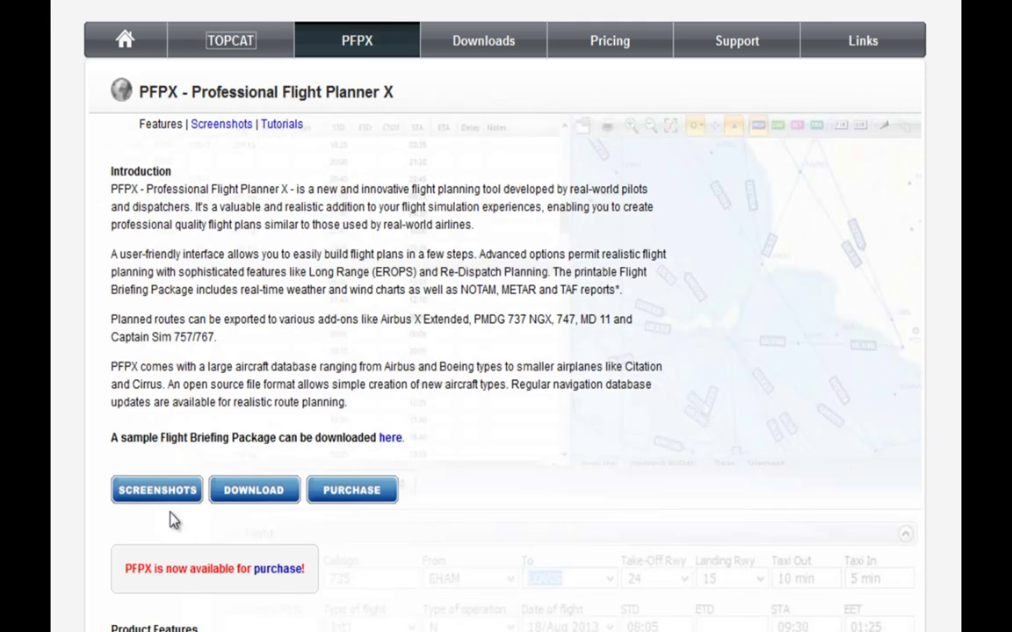
click(349, 508)
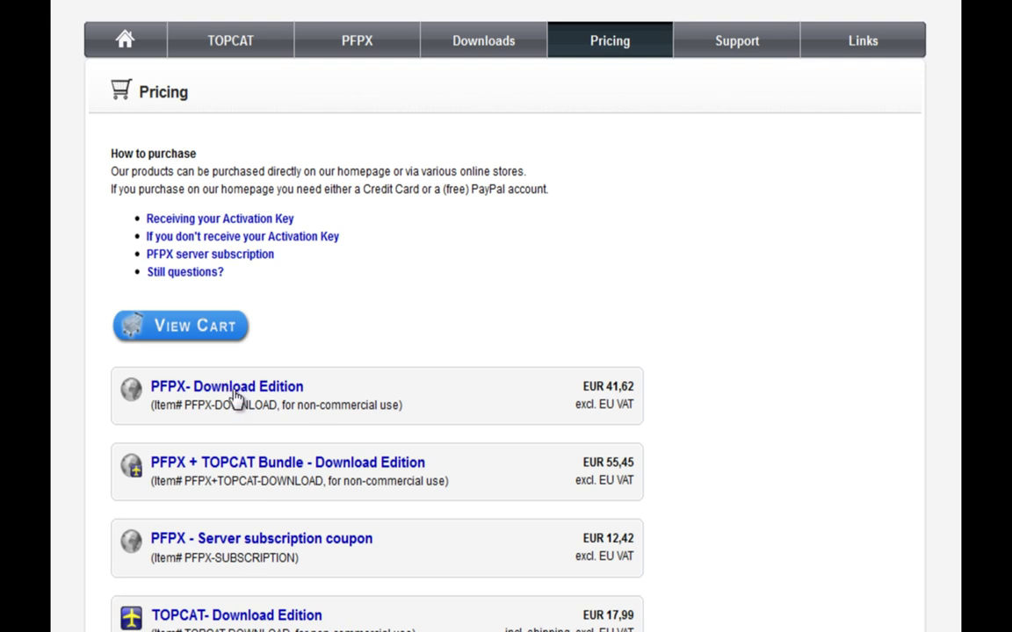
click(235, 398)
right_click(582, 524)
click(632, 533)
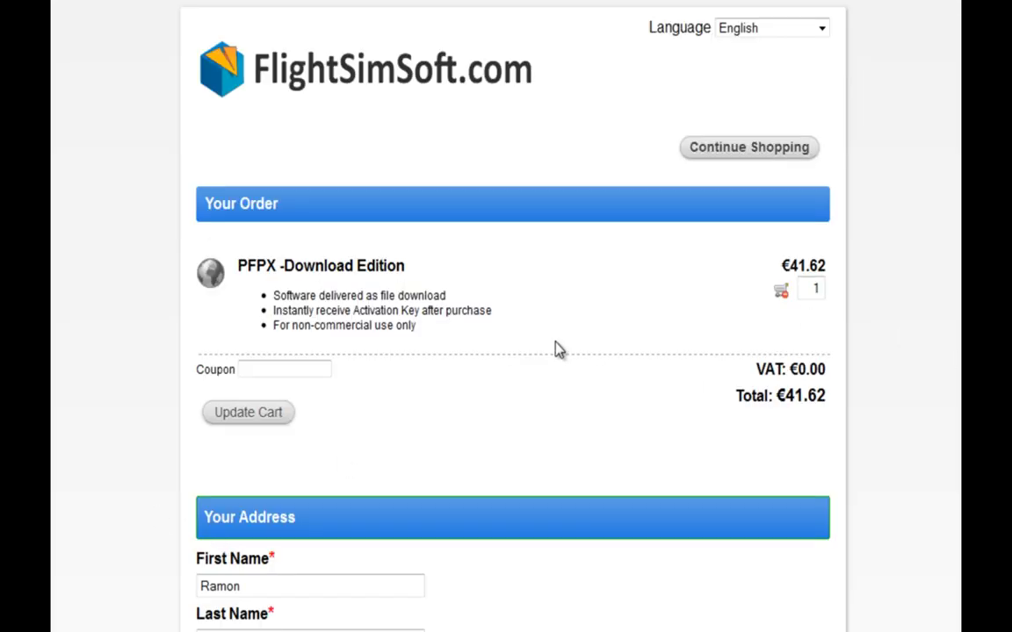
- Go back to the pricing list and check the PFPX + TOPCAT Bundle - Download Edition offer
click(273, 373)
key(alt+Left)
scroll(379, 442, down, 3)
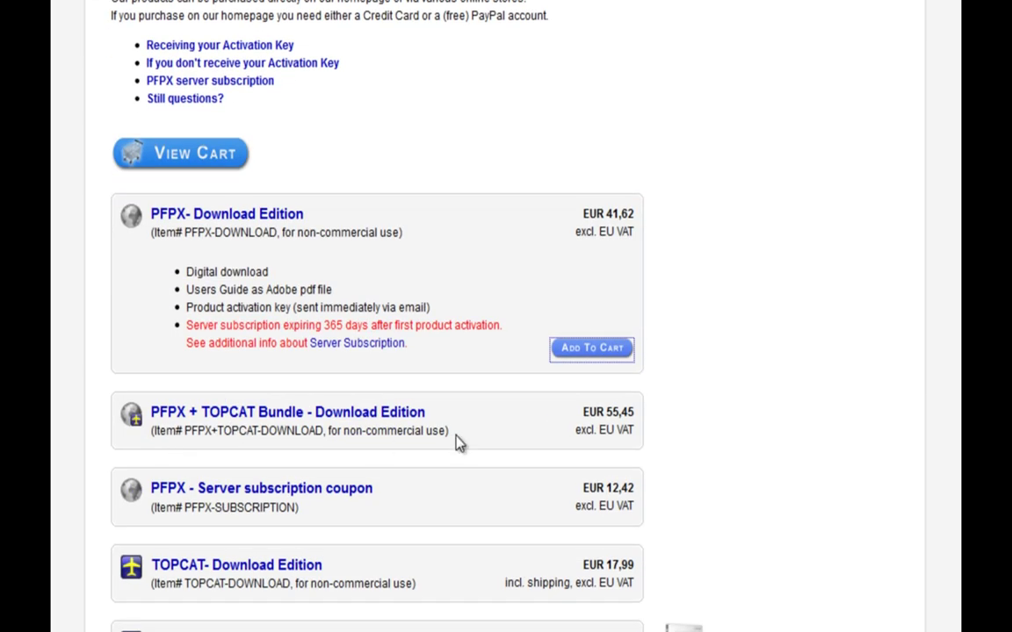
drag(430, 413, 151, 426)
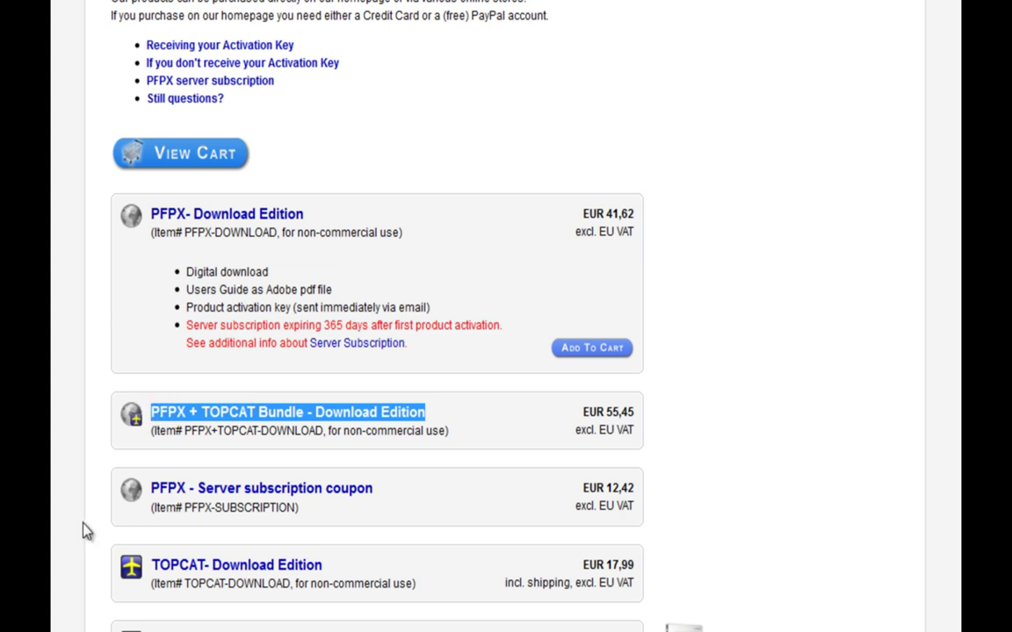
scroll(131, 567, up, 2)
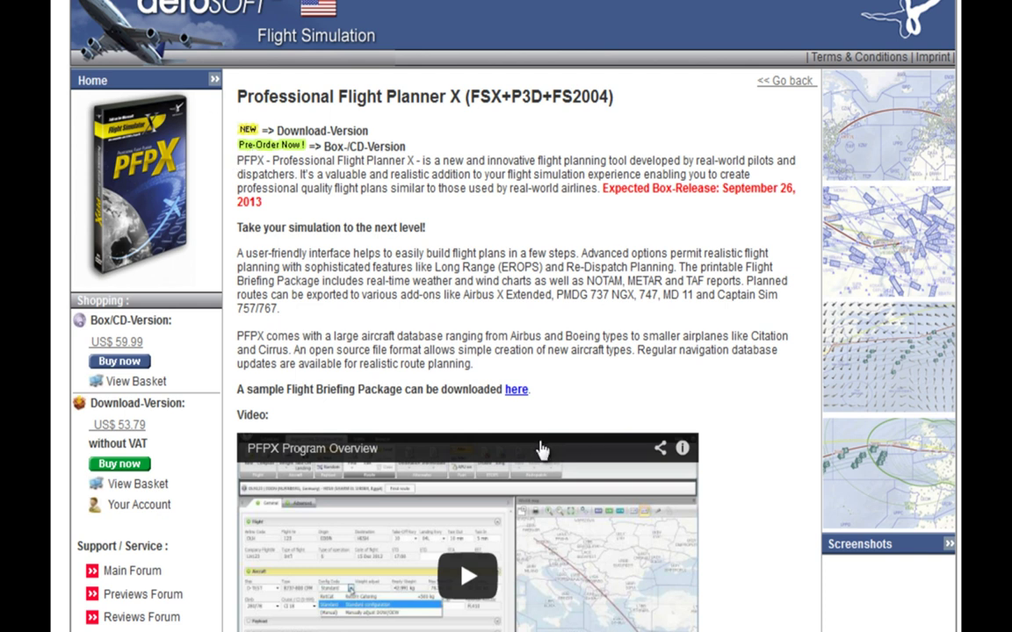
- Review the Professional Flight Planner X page in the Aerosoft shop and check the order total in the FlightSimSoft.com cart
scroll(598, 450, down, 6)
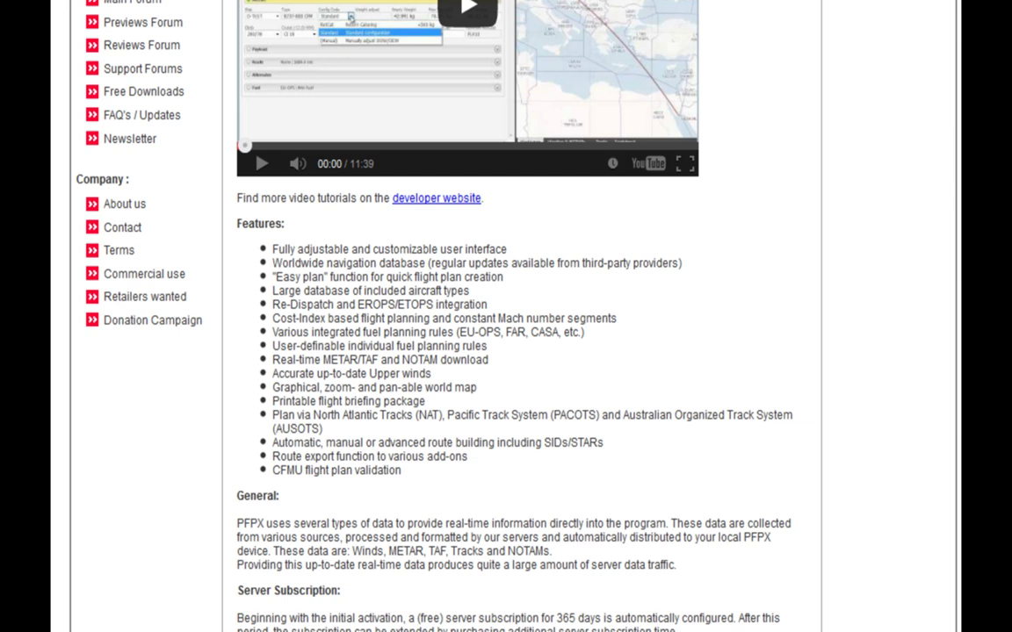
scroll(492, 251, up, 6)
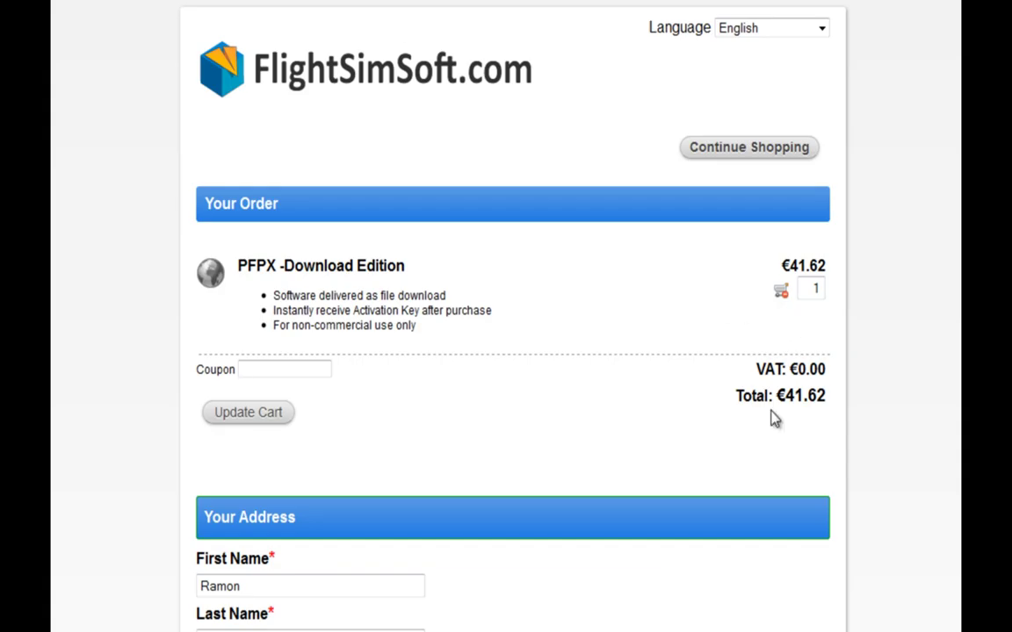
drag(784, 397, 819, 399)
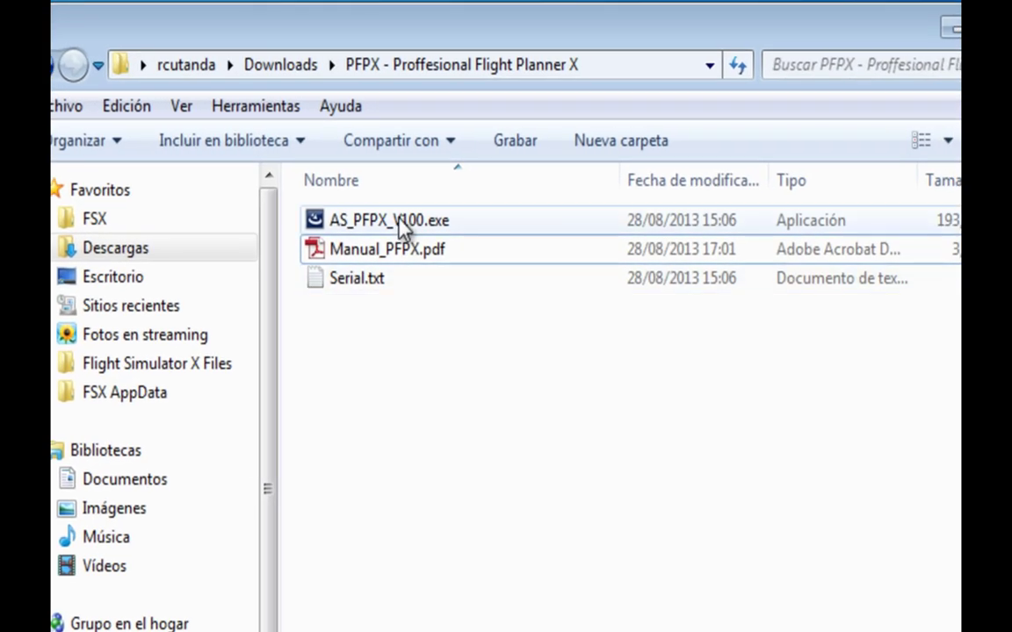
- Run AS_PFPX_V100.exe from the PFPX download folder and choose Español as the installation language
click(395, 228)
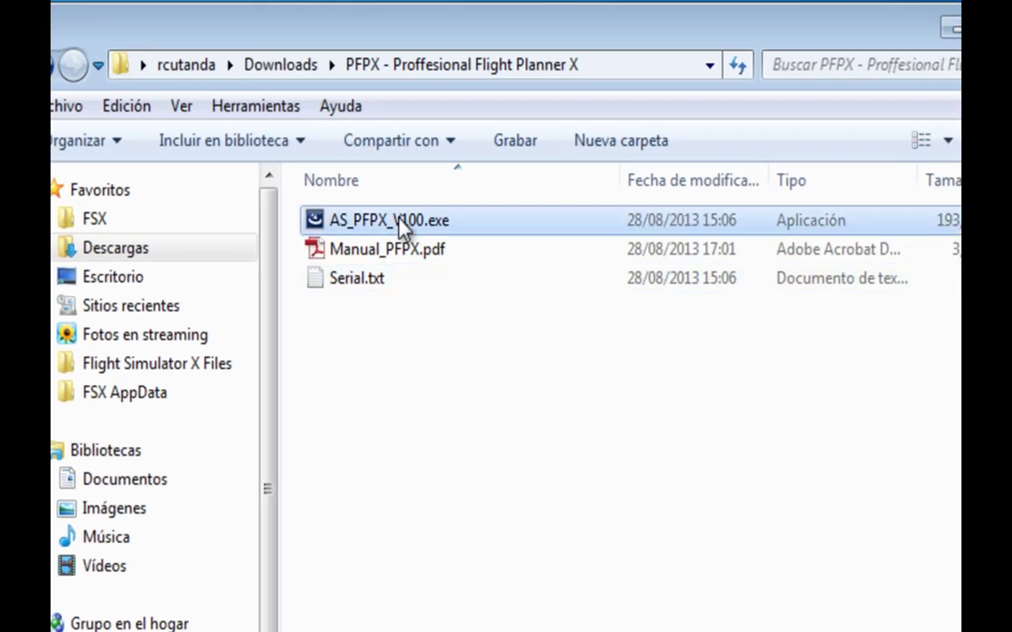
double_click(354, 223)
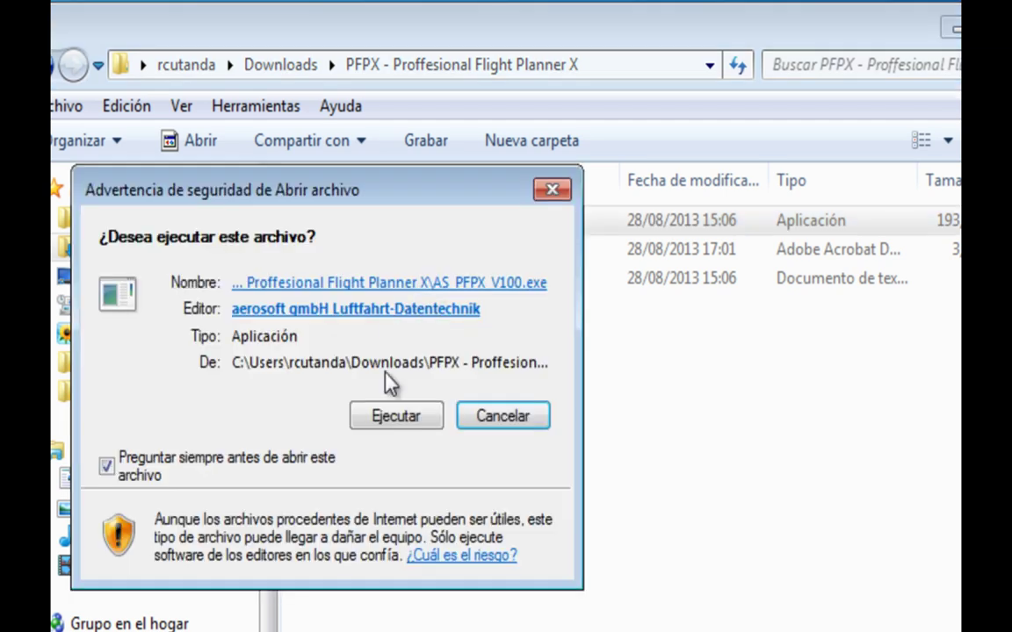
click(381, 420)
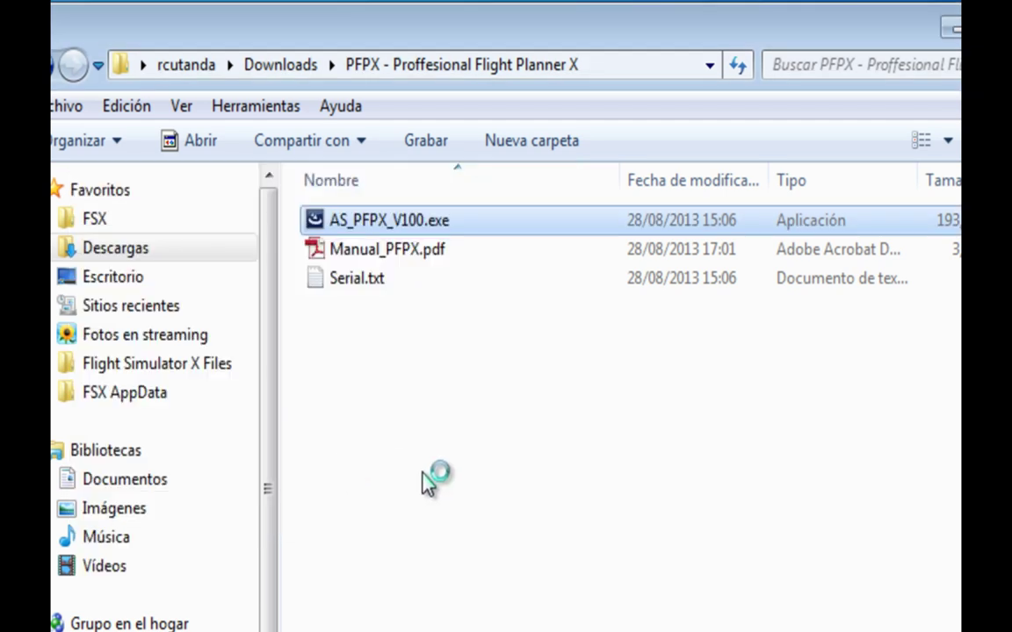
click(277, 411)
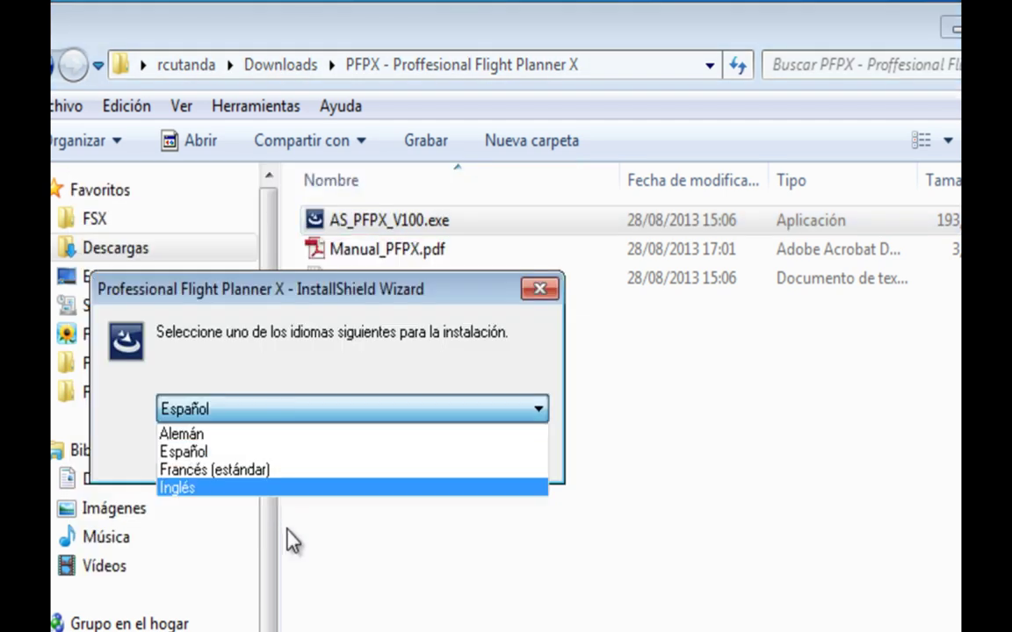
click(277, 451)
click(387, 453)
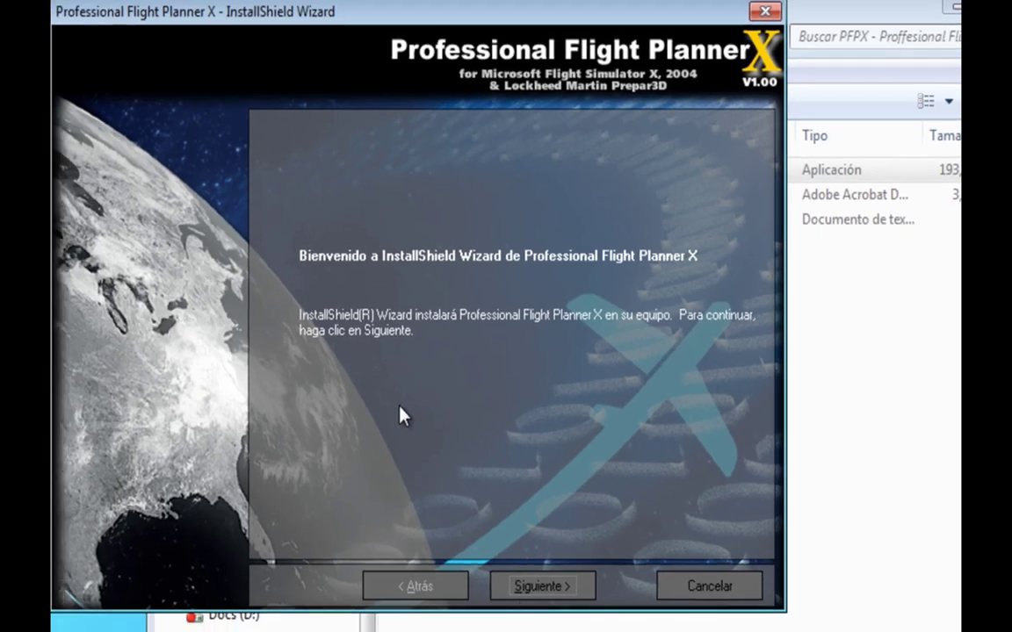
- Accept the licence agreement and the administrator-mode notice to continue to the installation destination
click(552, 589)
click(420, 586)
click(509, 584)
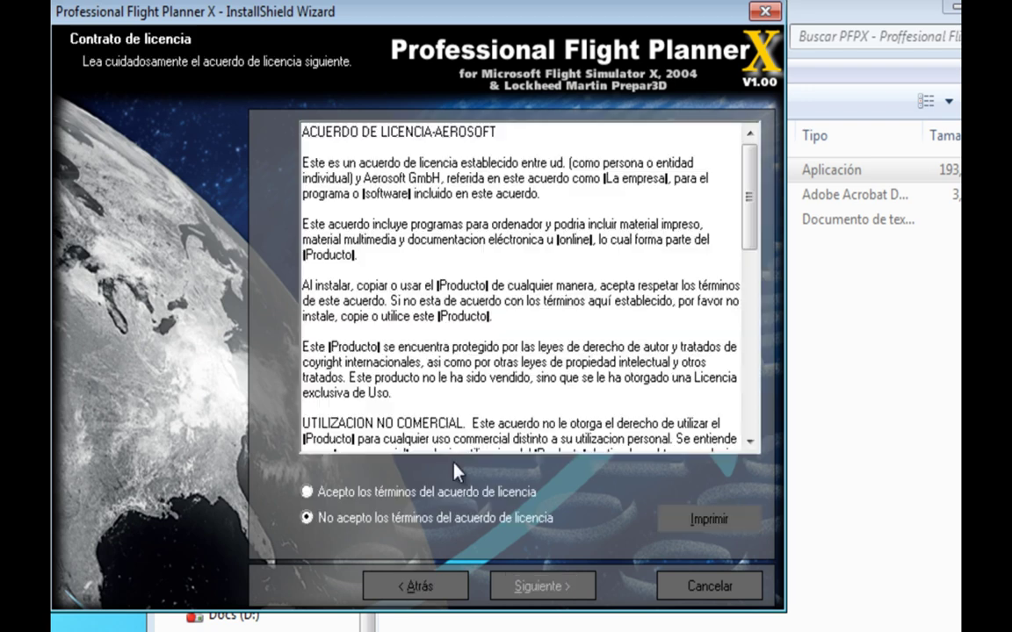
click(369, 492)
click(549, 584)
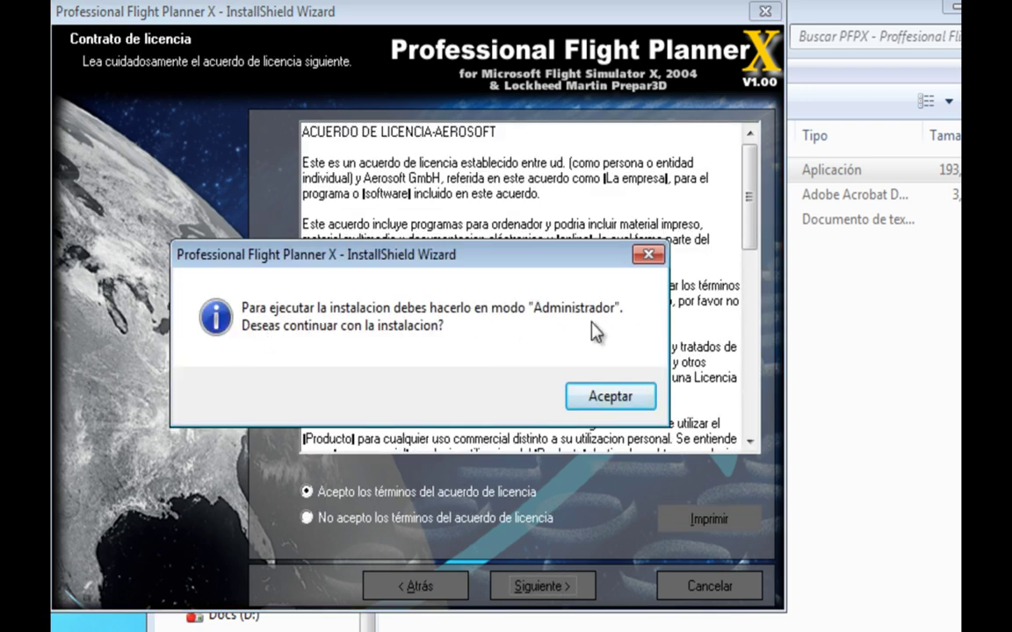
click(610, 397)
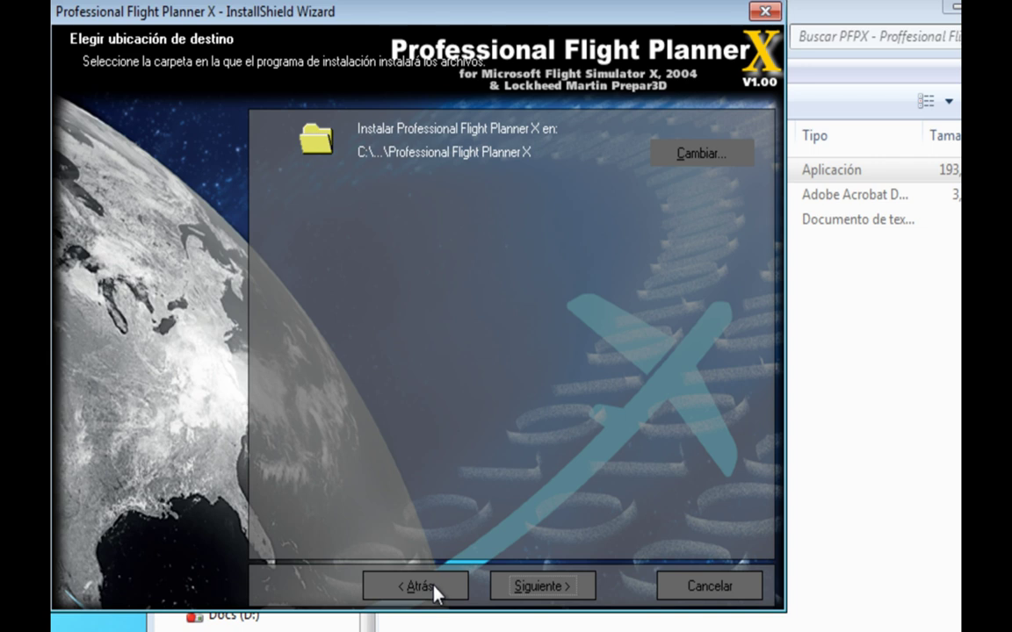
- Inspect the proposed installation path in the folder chooser and dismiss the chooser without applying a change
click(725, 154)
click(323, 208)
drag(338, 208, 248, 208)
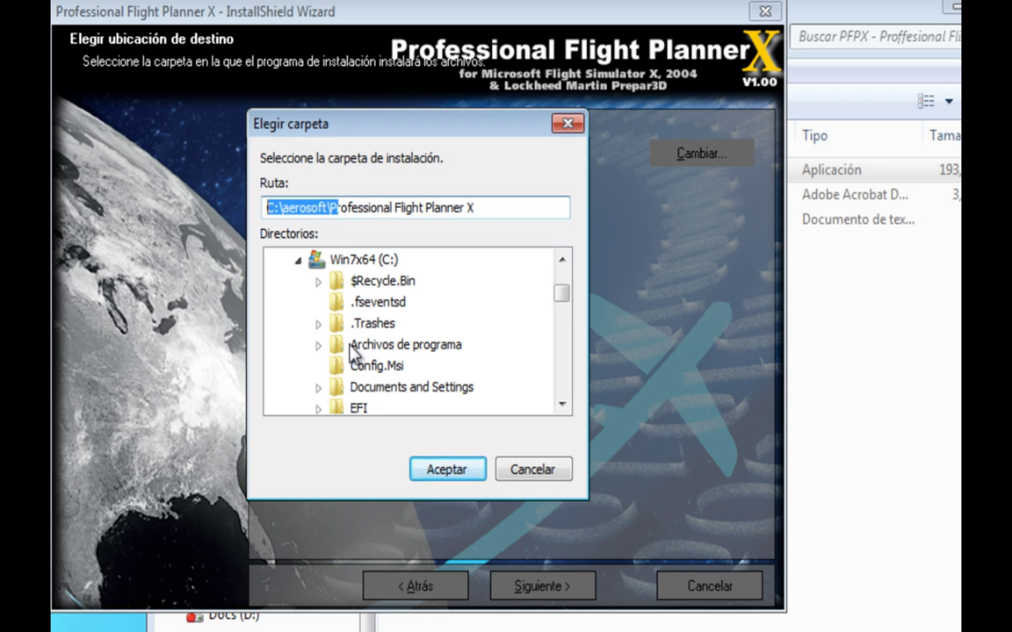
click(332, 207)
drag(332, 208, 237, 206)
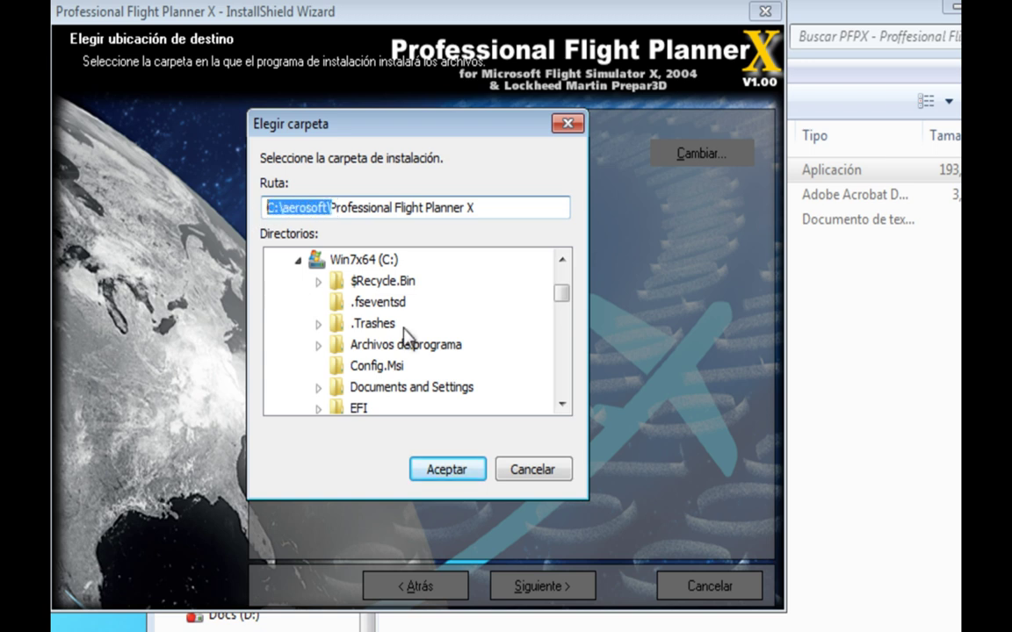
click(531, 468)
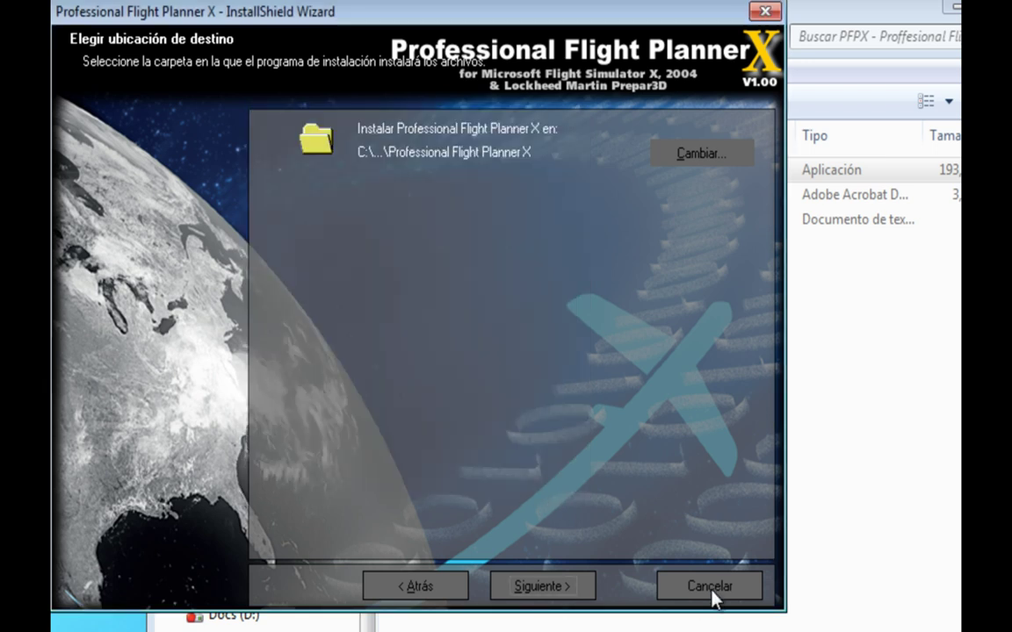
- Cancel the Professional Flight Planner X installation and exit the setup wizard
click(713, 597)
click(459, 400)
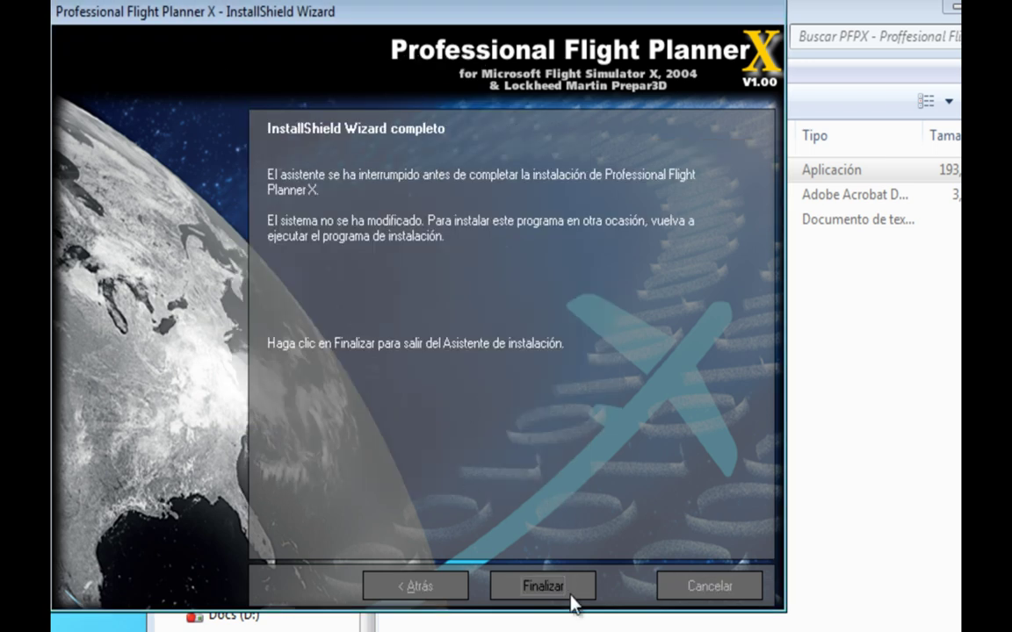
click(542, 584)
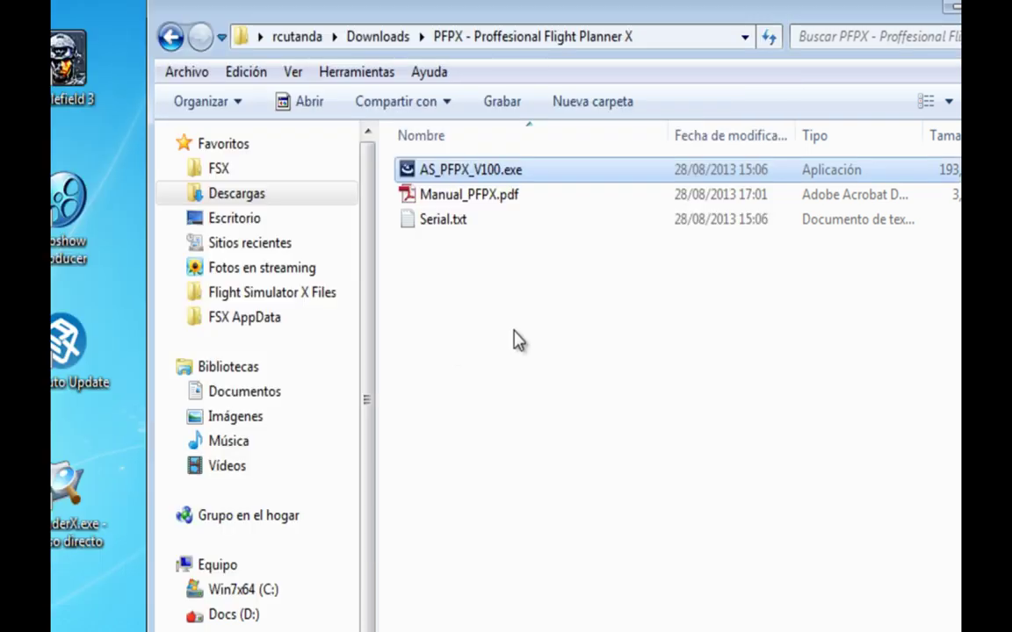
- Run the AS_PFPX_V100.exe installer as administrator and continue to the setup wizard in Spanish
click(468, 325)
right_click(421, 173)
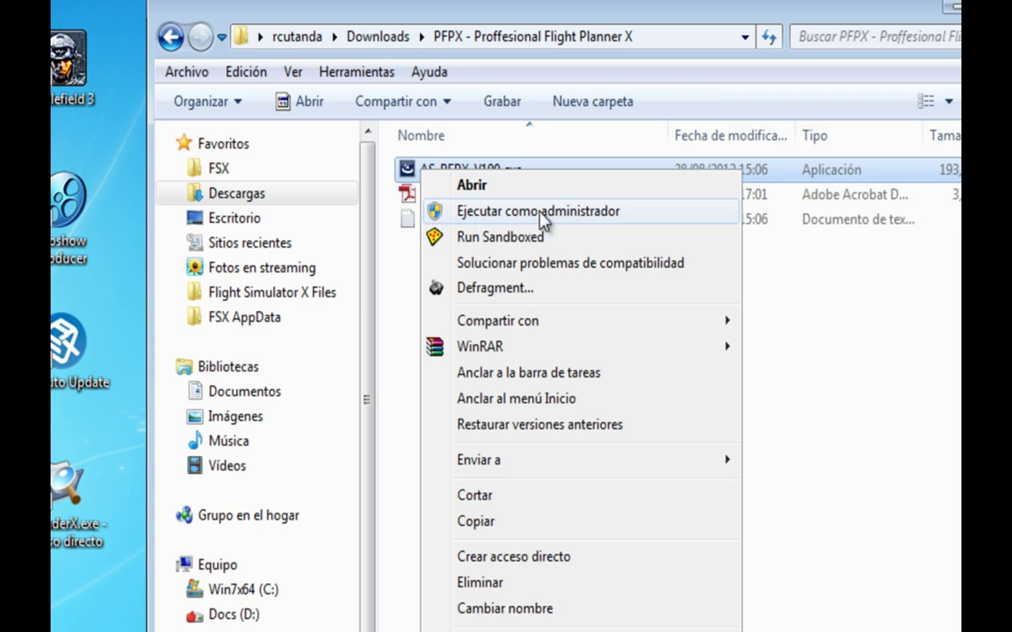
click(511, 213)
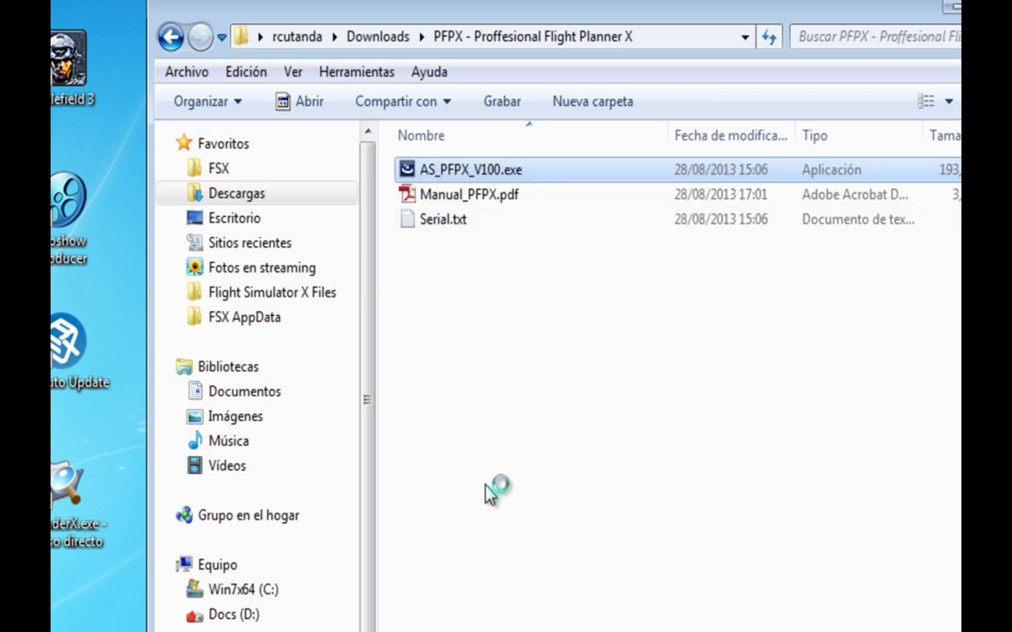
click(488, 371)
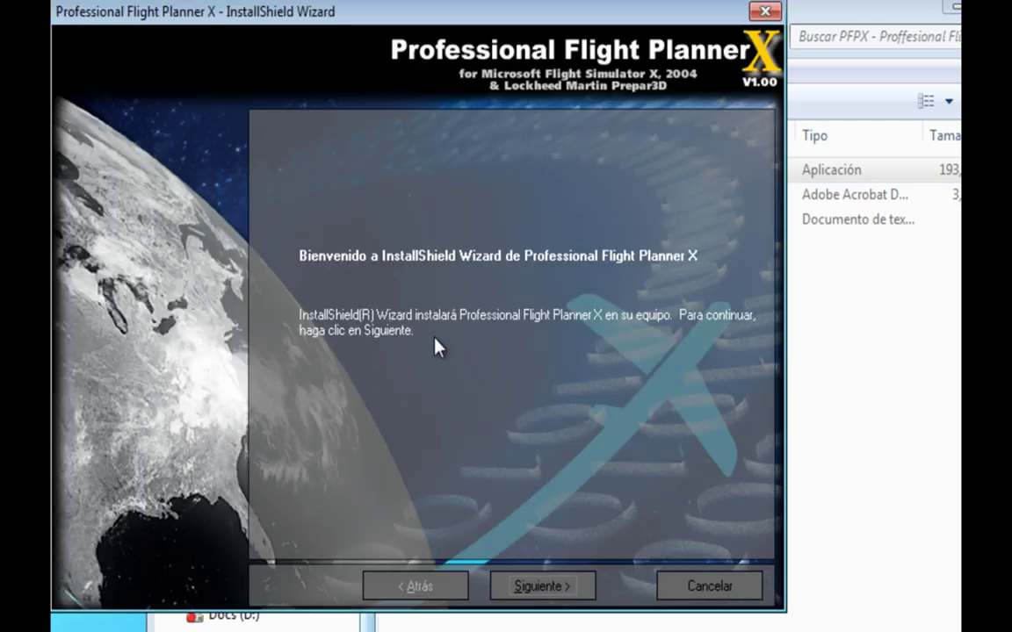
- Accept the licence terms and the administrator notice, and proceed to choosing the installation destination
click(537, 582)
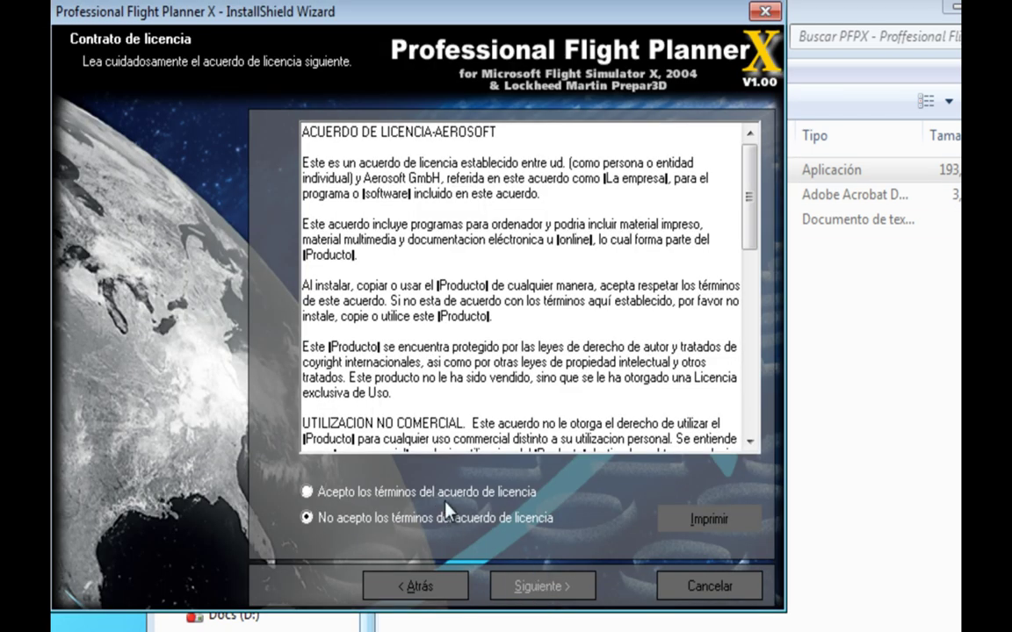
click(439, 491)
click(537, 585)
click(603, 397)
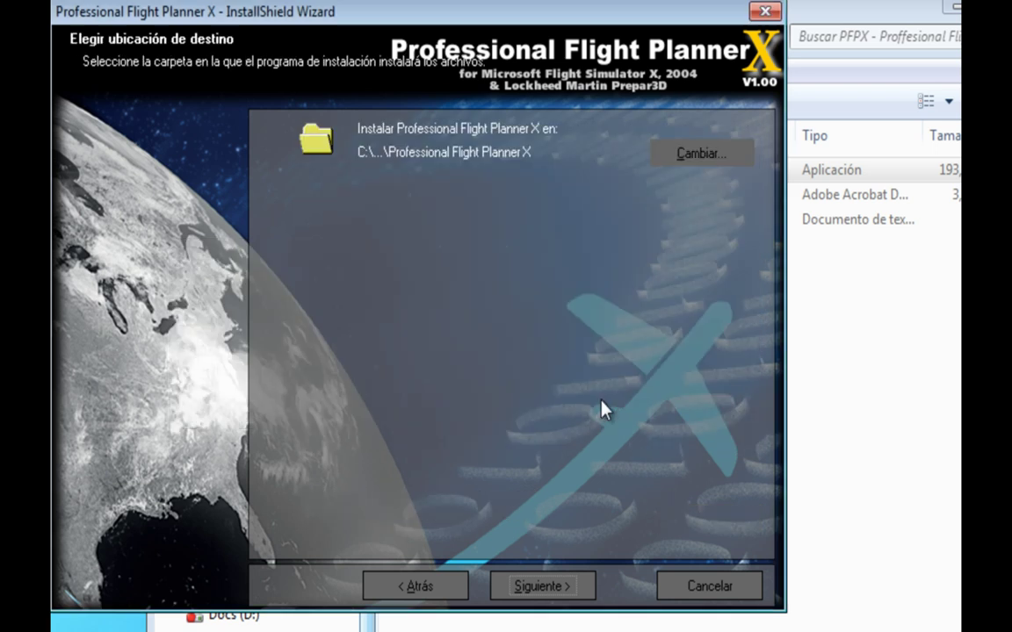
- Open the destination folder chooser and select the \Professional Flight Planner X portion of the proposed path
click(672, 155)
click(392, 208)
drag(326, 209, 533, 189)
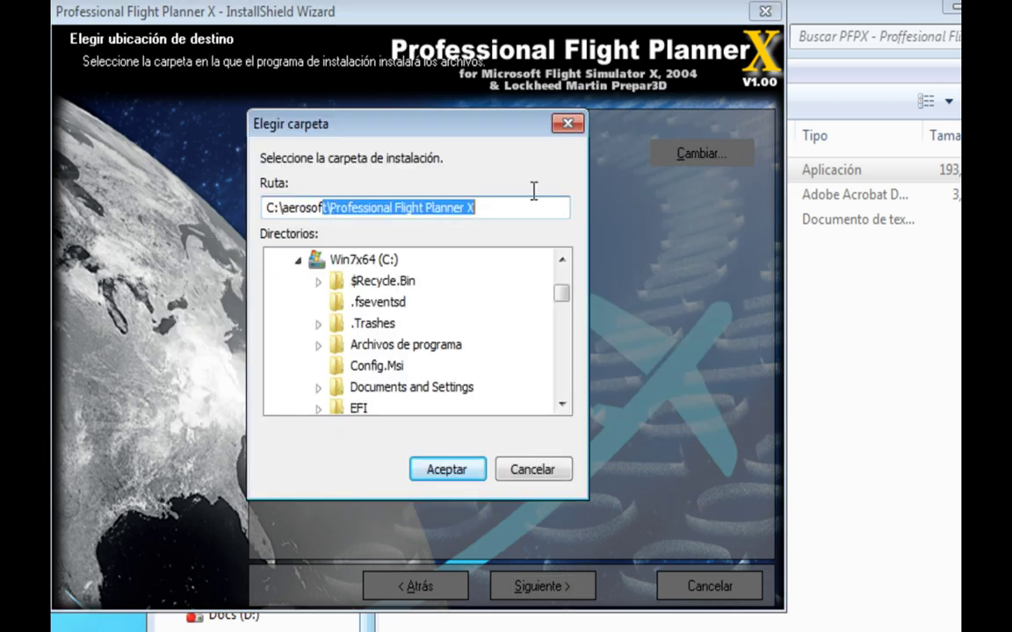
click(328, 208)
drag(328, 208, 514, 203)
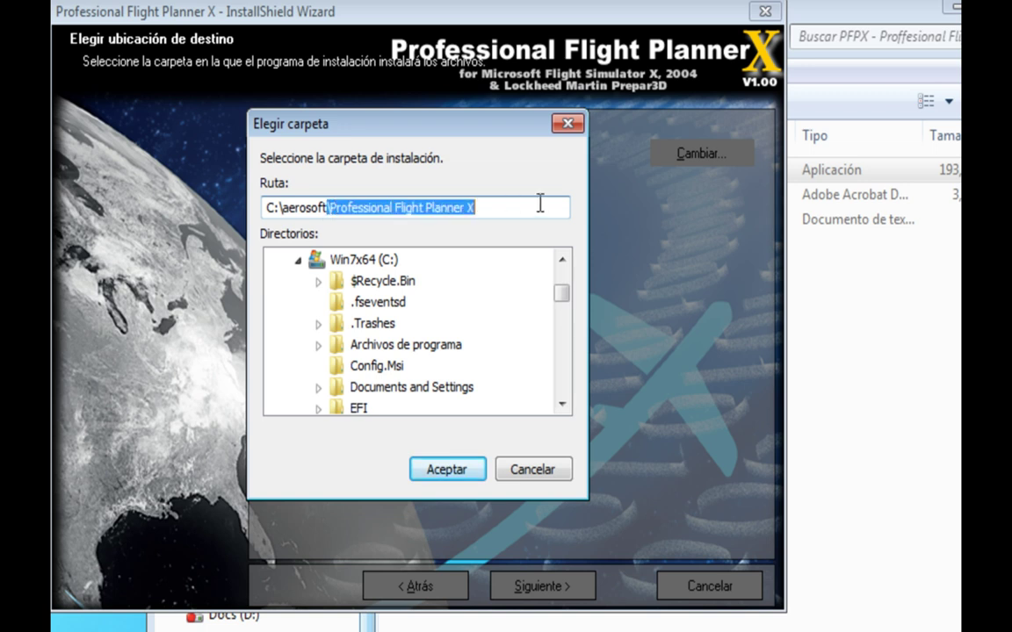
- Set the installation destination to E:\FSX_Addons\Professional Flight Planner X and accept the folder
click(298, 260)
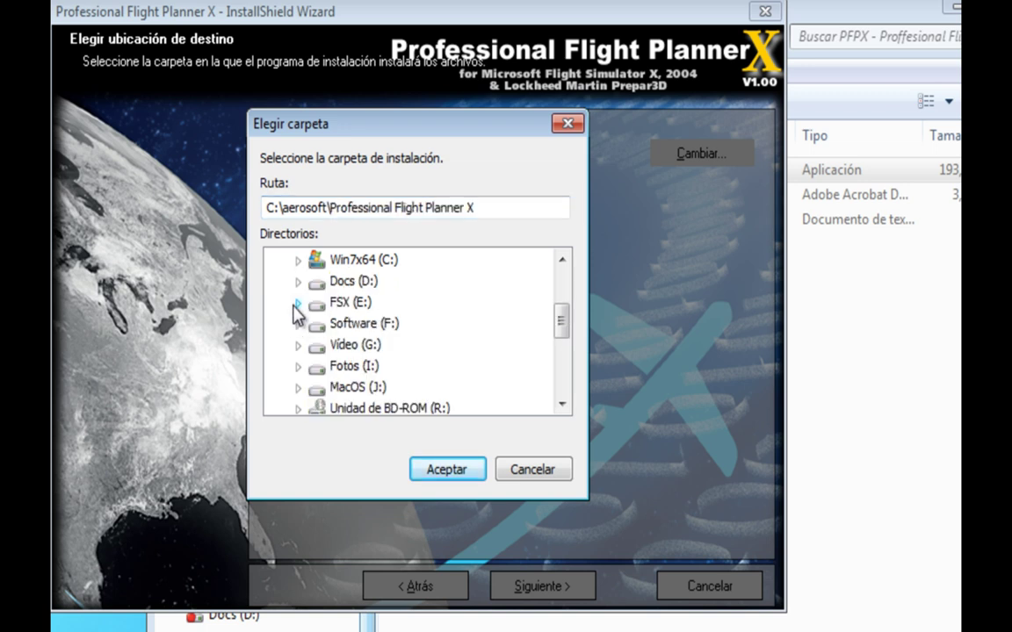
click(297, 302)
drag(558, 323, 564, 332)
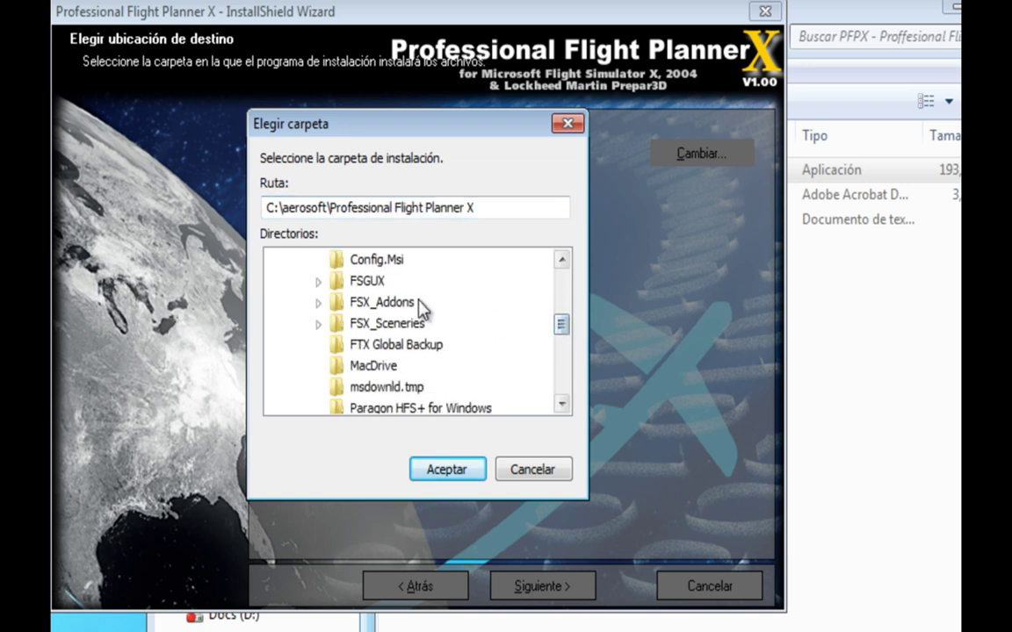
click(370, 302)
click(377, 207)
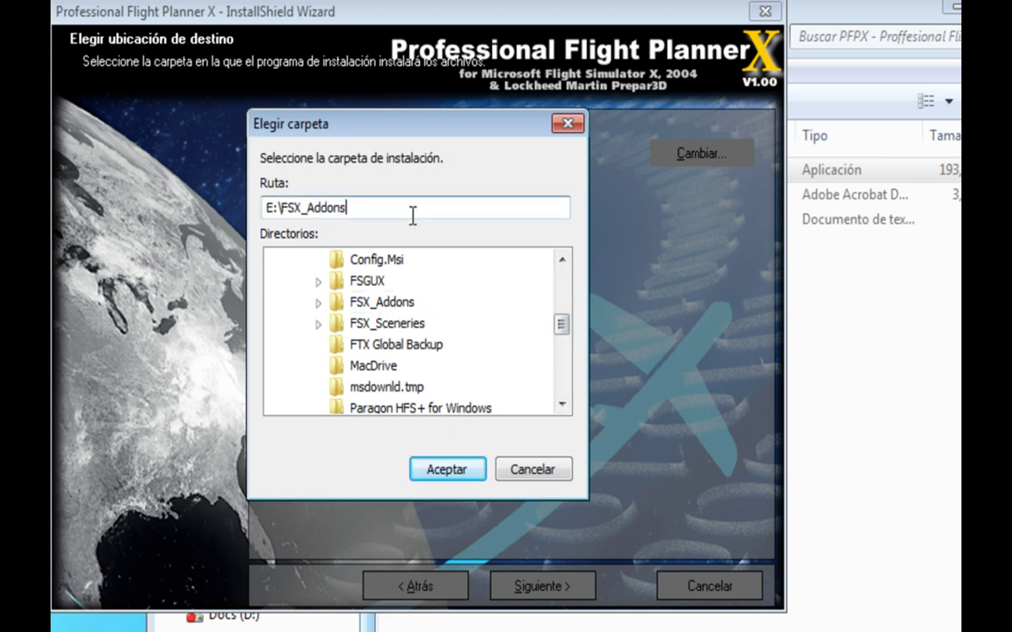
text(\Professional Flight Planner X)
drag(346, 207, 514, 219)
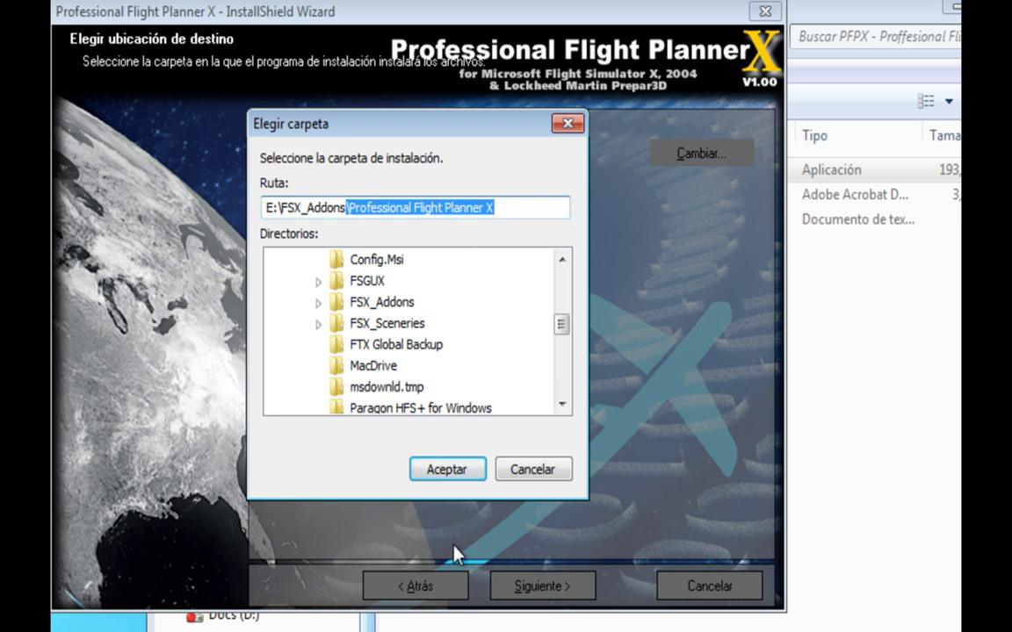
click(446, 470)
- Proceed with the real-world route package included and run the Professional Flight Planner X installation
click(523, 586)
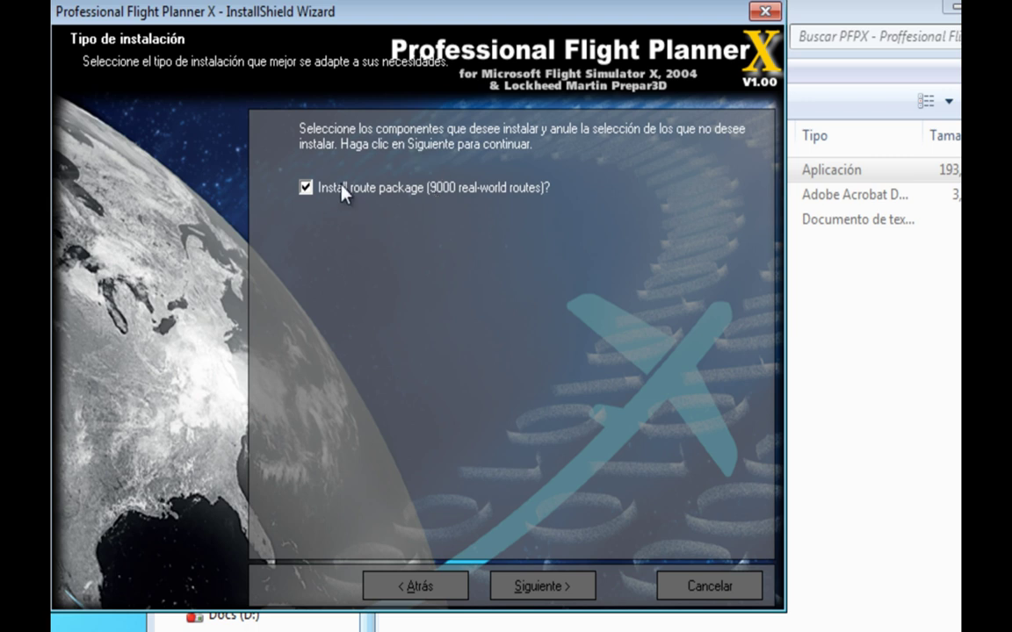
click(576, 592)
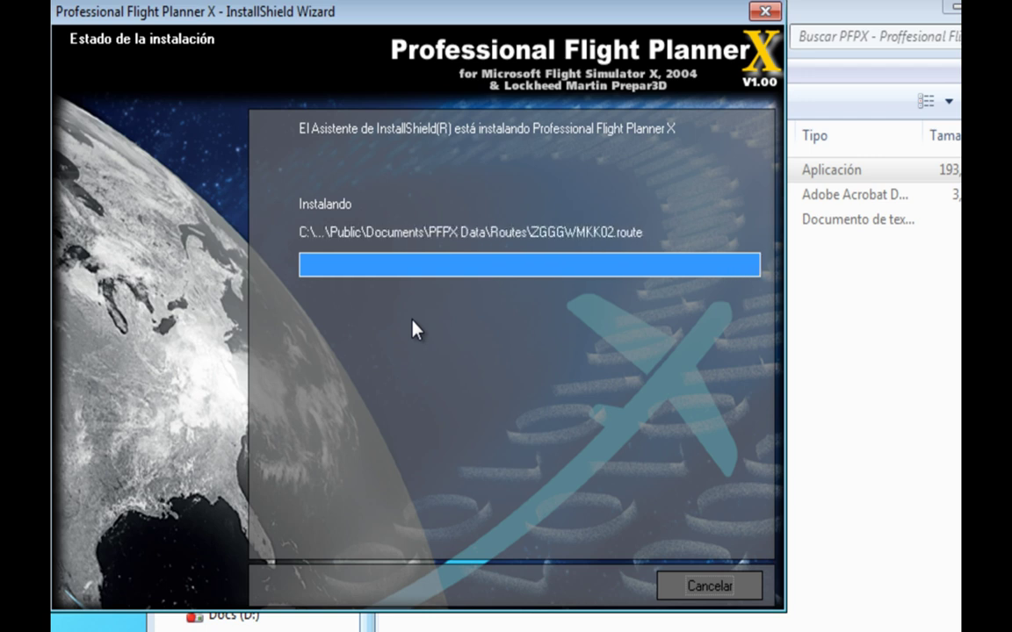
key(alt+Tab)
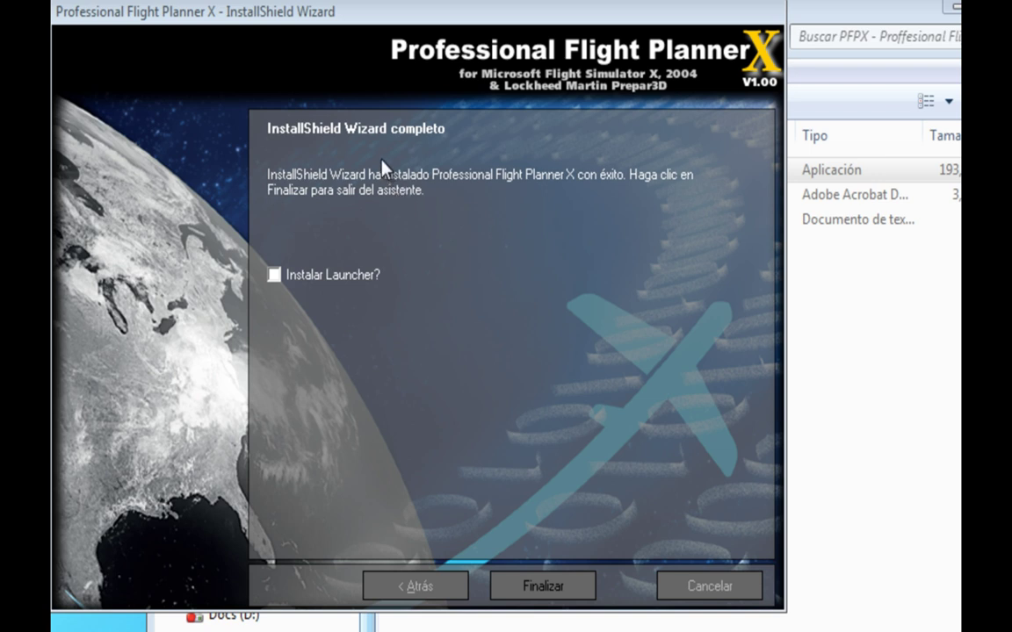
- Finish the wizard with the Launcher installation enabled and start the Aerosoft Launcher setup in English
click(311, 279)
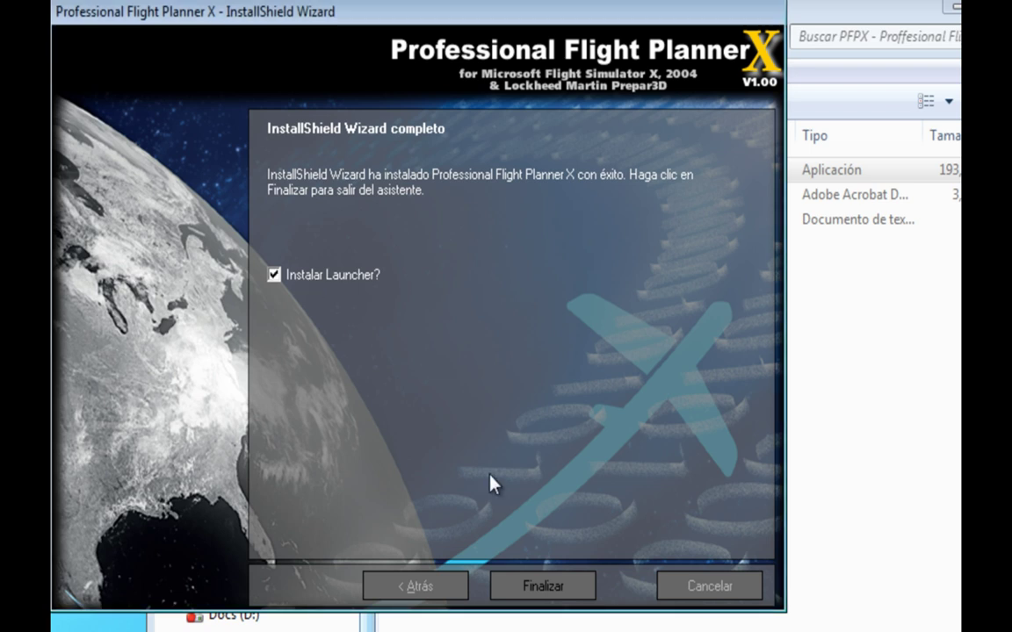
click(541, 587)
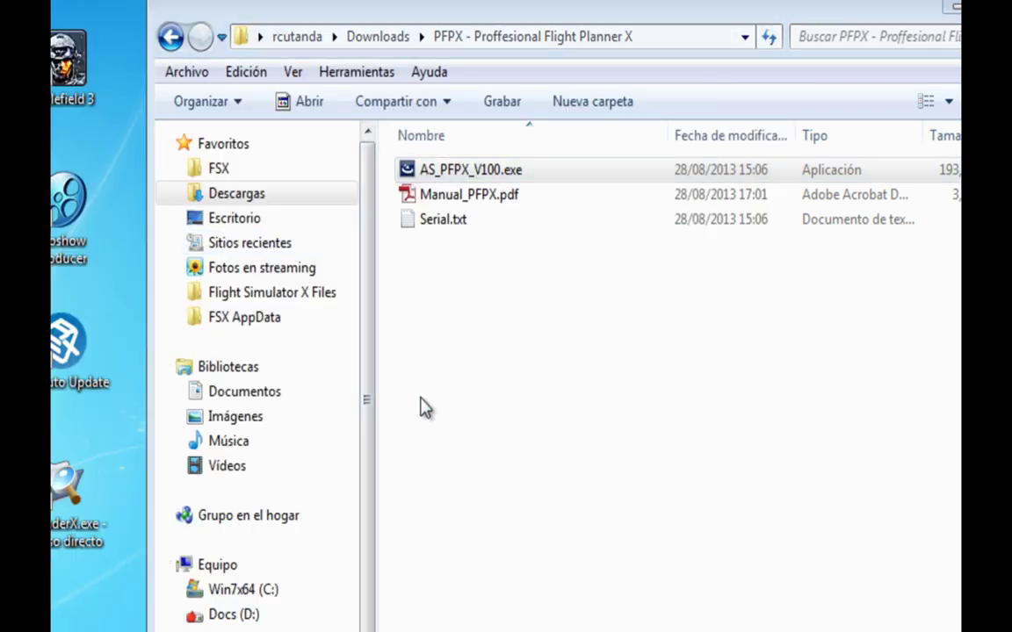
click(432, 338)
click(425, 369)
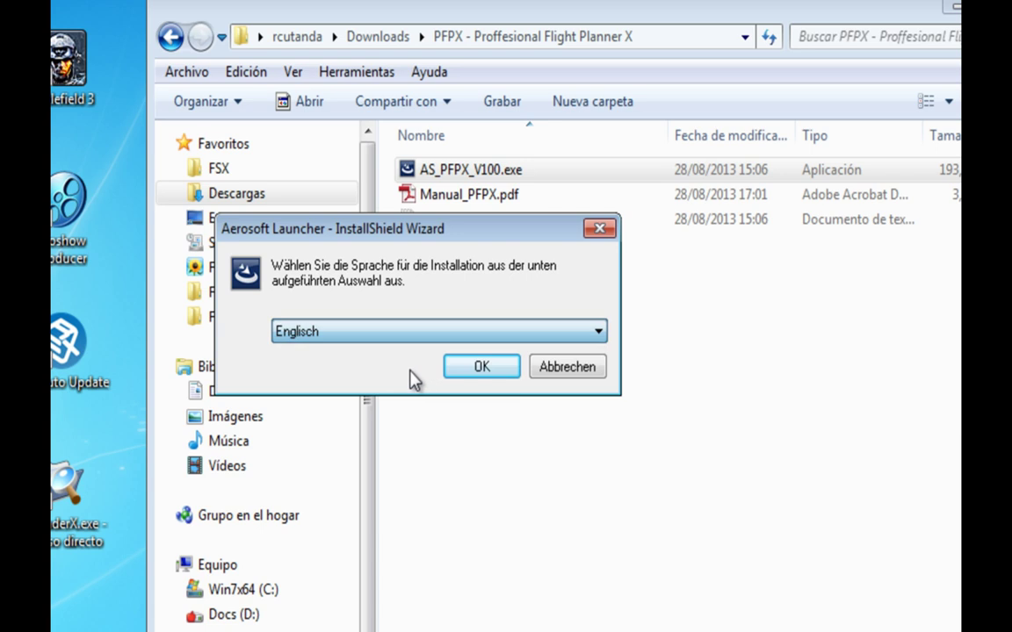
key(Return)
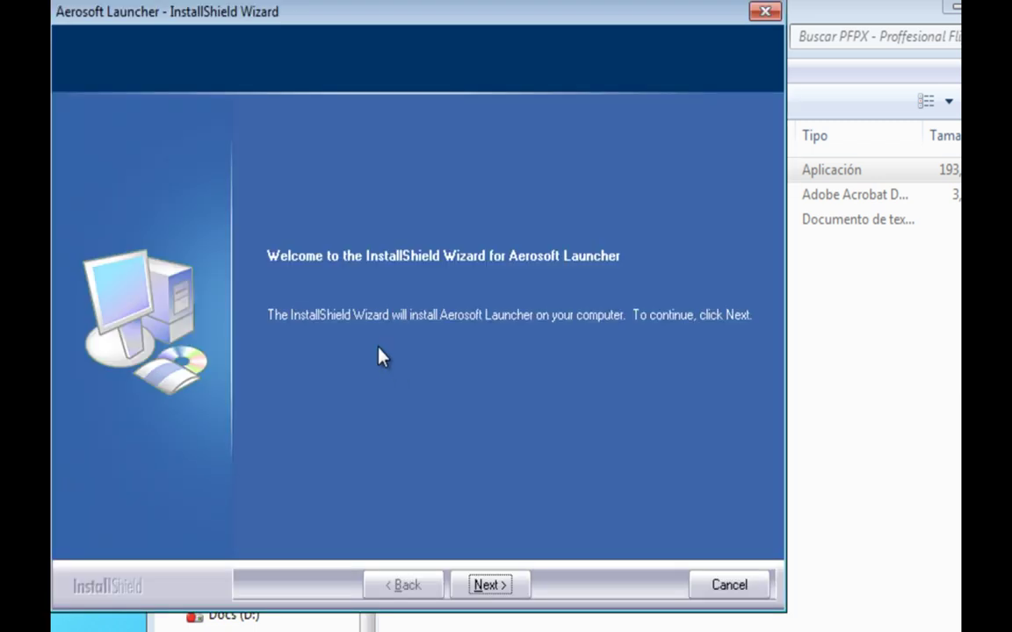
- Accept the Aerosoft Launcher licence terms and proceed to choosing its installation destination
click(486, 585)
click(386, 479)
click(488, 583)
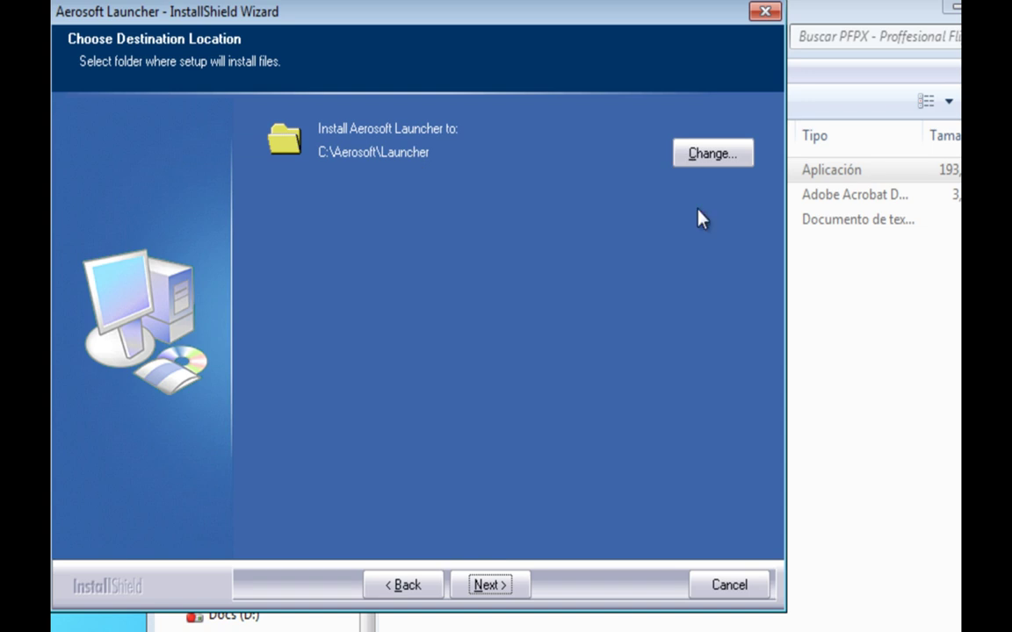
click(713, 153)
click(297, 260)
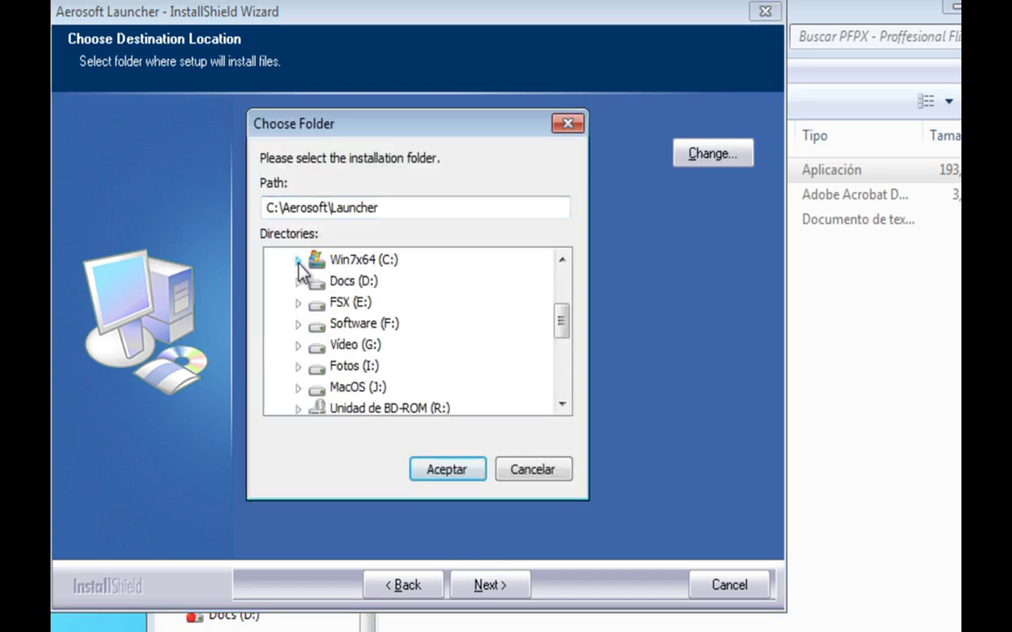
double_click(338, 302)
scroll(351, 373, down, 1)
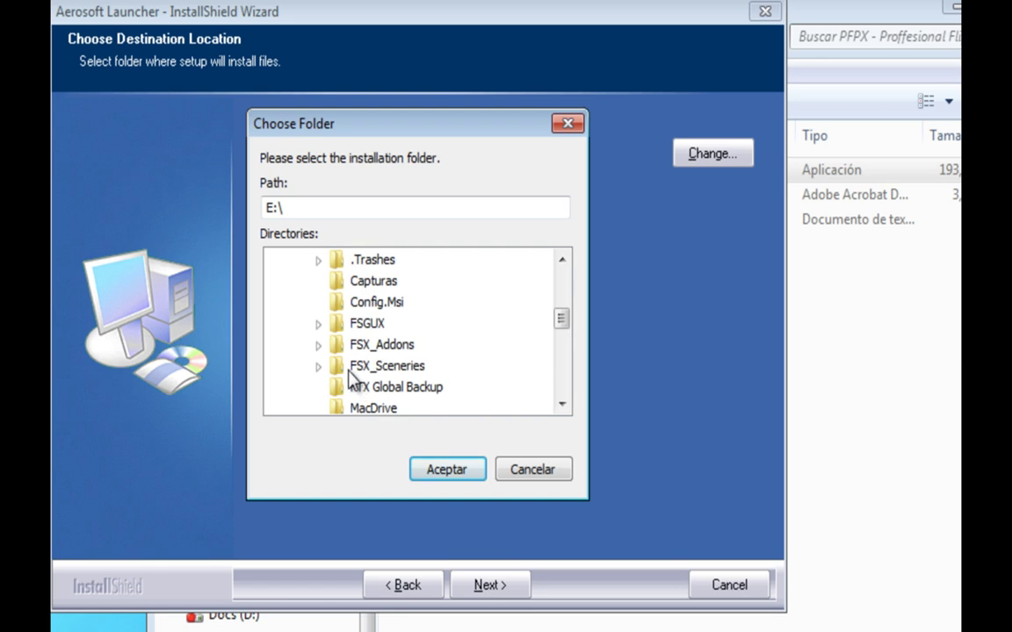
double_click(339, 346)
scroll(457, 369, down, 2)
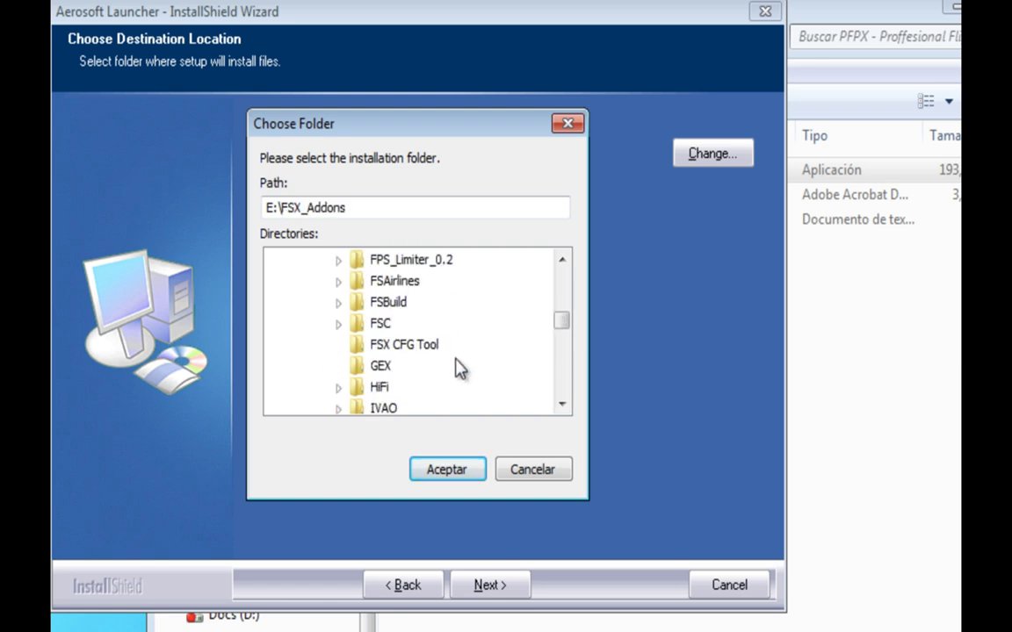
scroll(451, 367, down, 2)
scroll(454, 346, down, 1)
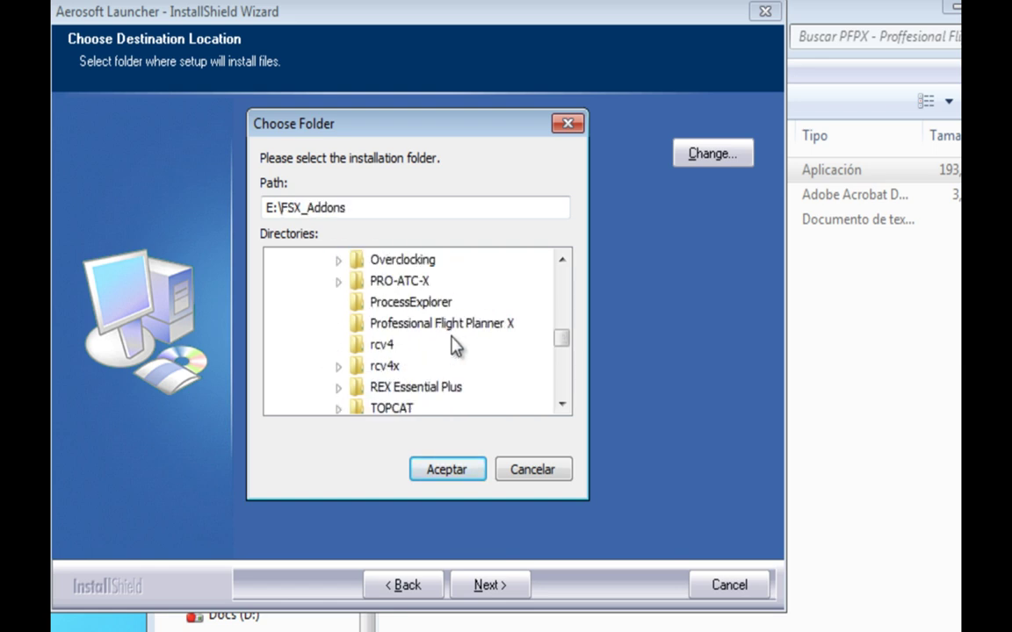
scroll(456, 346, down, 2)
scroll(461, 345, up, 6)
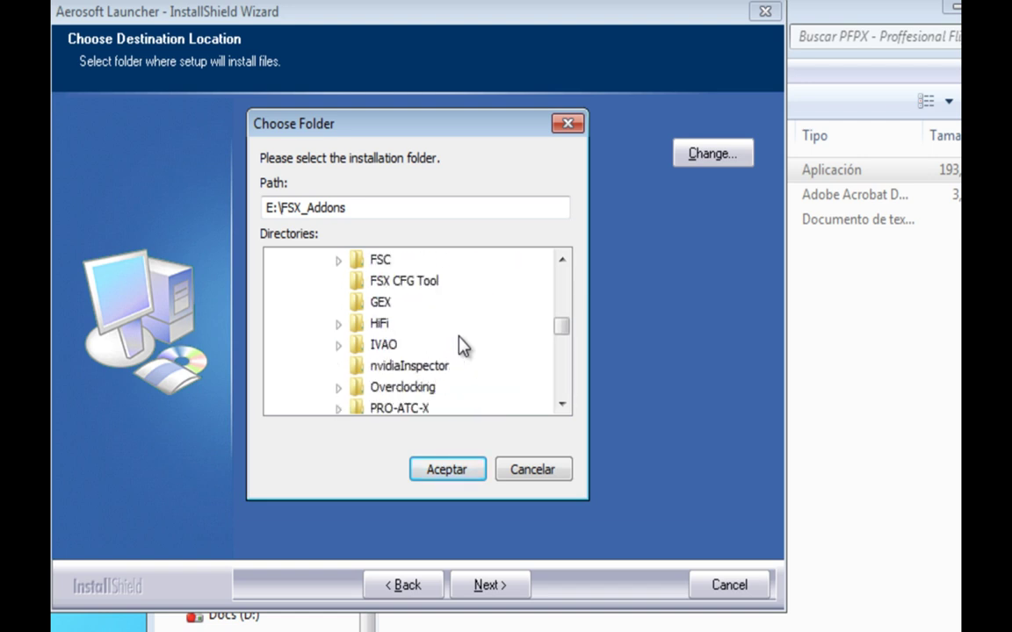
scroll(461, 346, up, 1)
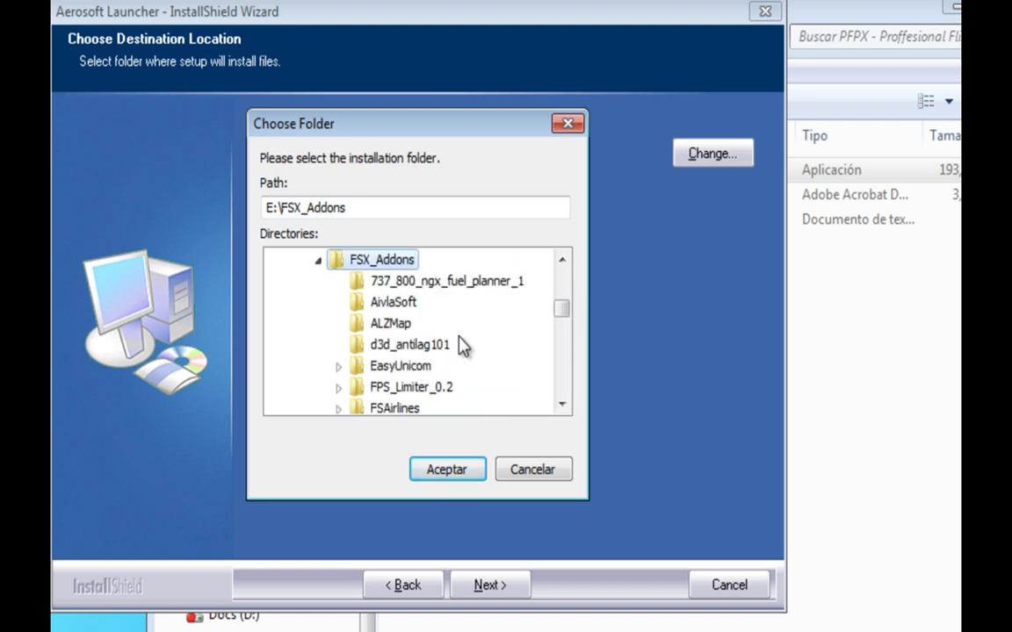
scroll(462, 345, up, 1)
click(395, 209)
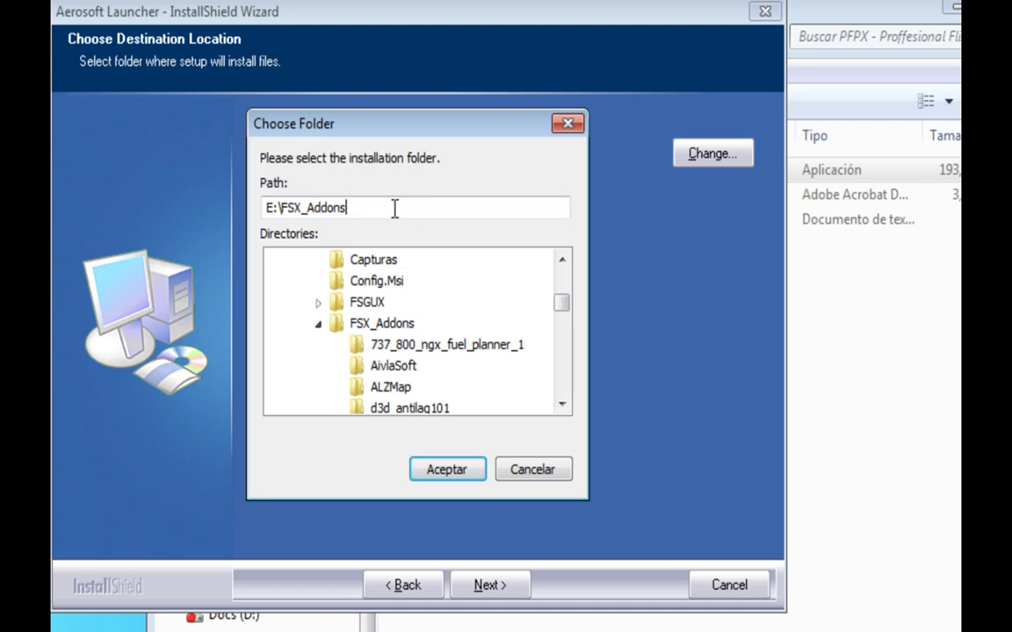
click(516, 473)
- Switch to Windows Explorer, browse to E:\FSX_Addons and search it for "launch", clearing the search at the end
click(937, 526)
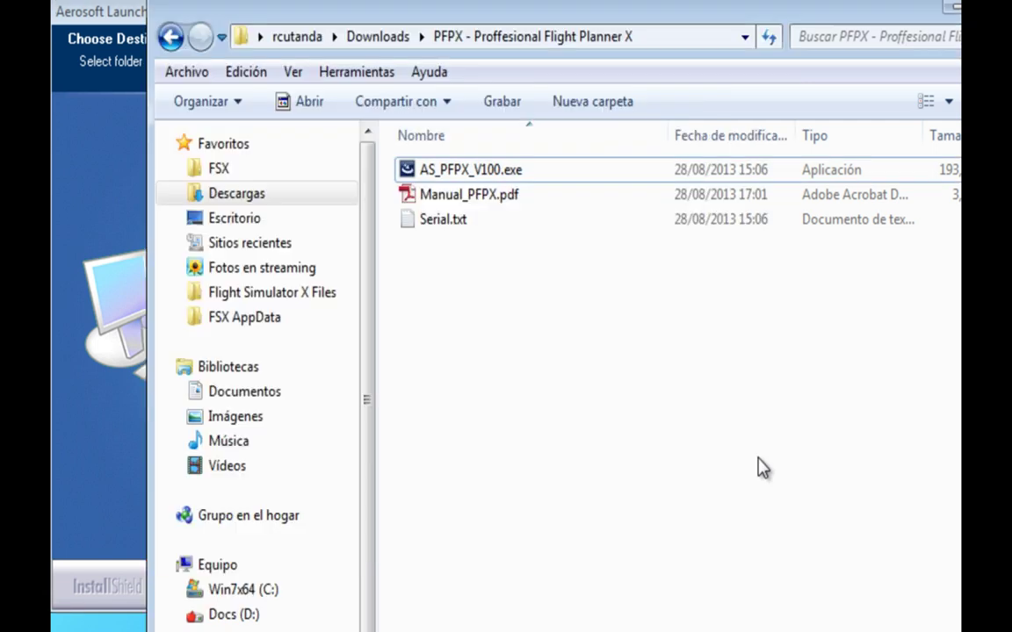
click(250, 589)
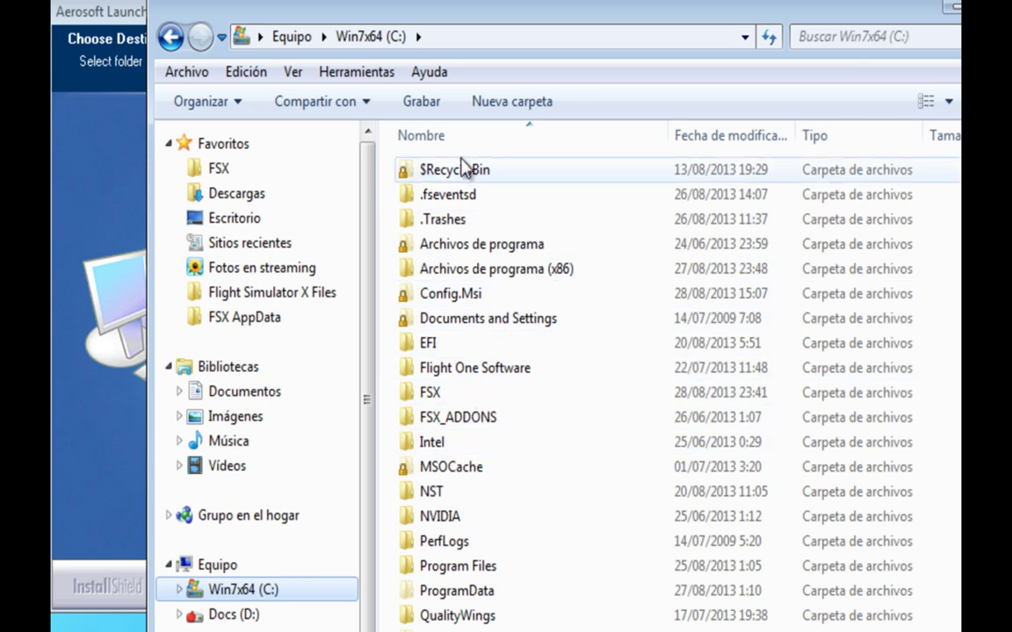
click(237, 630)
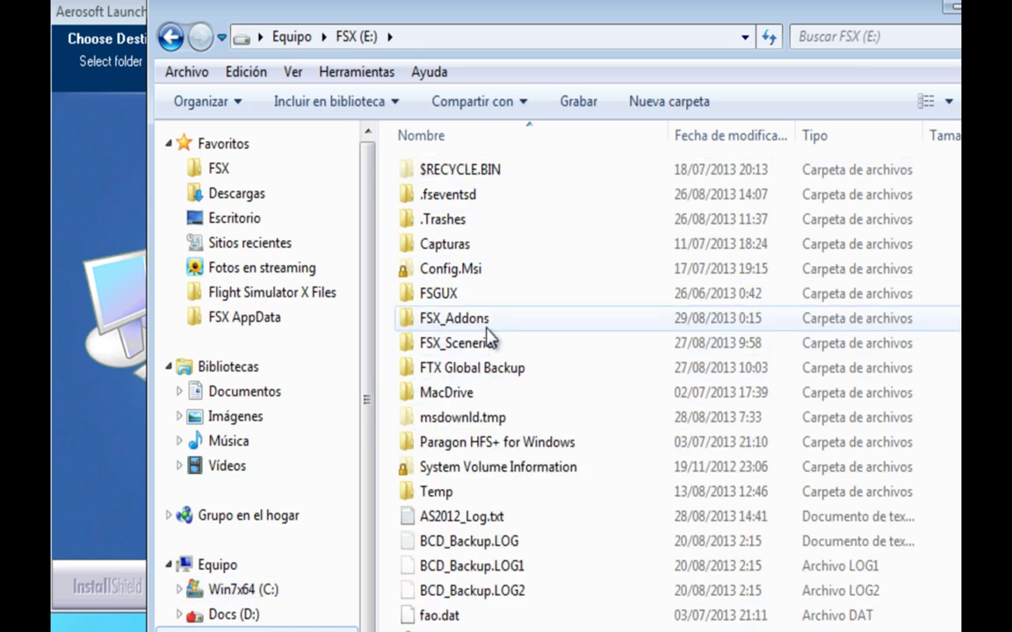
double_click(439, 318)
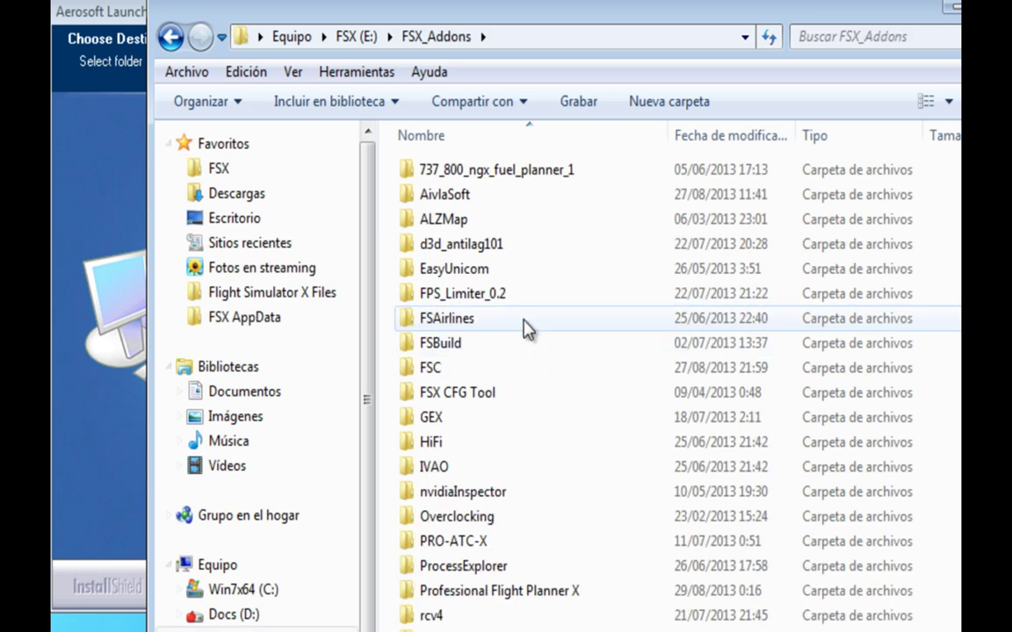
click(908, 39)
text(launch)
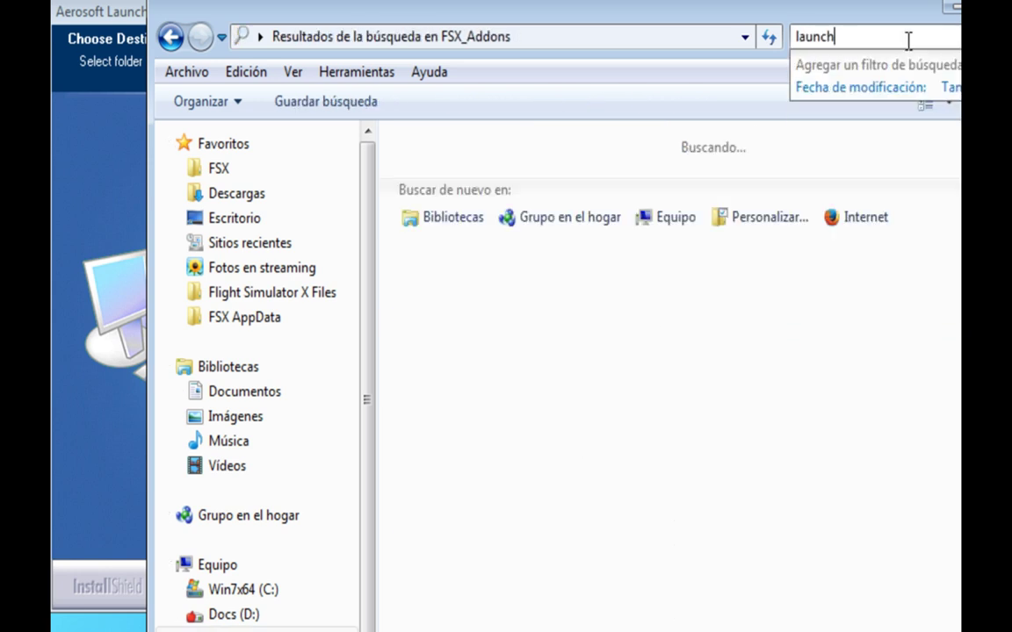
key(Escape)
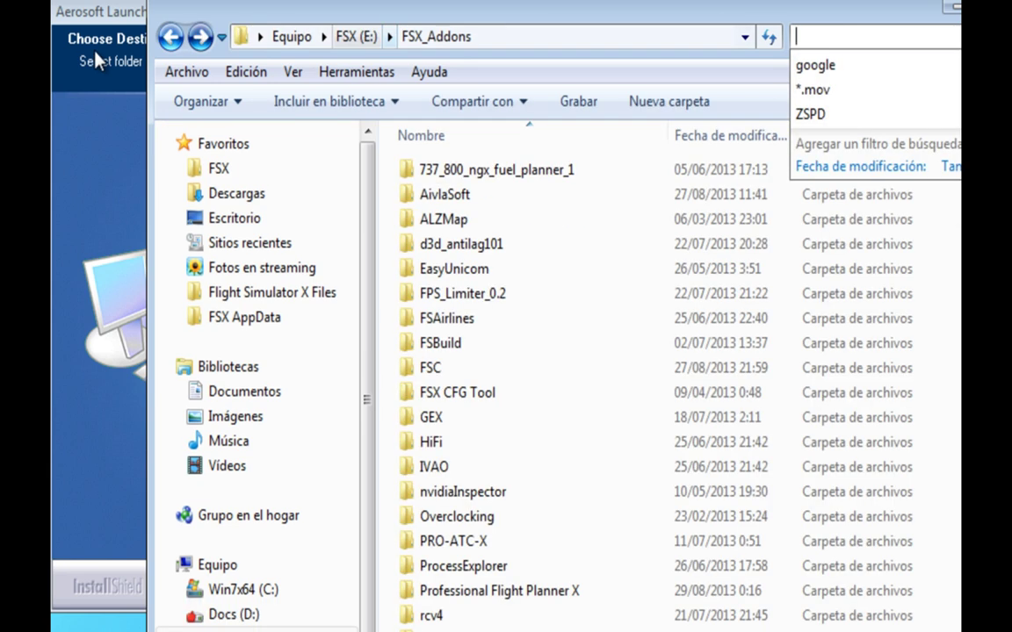
- Return to the Aerosoft Launcher setup, reopen the folder chooser and select the FSX (E:) drive as destination
click(92, 44)
click(698, 154)
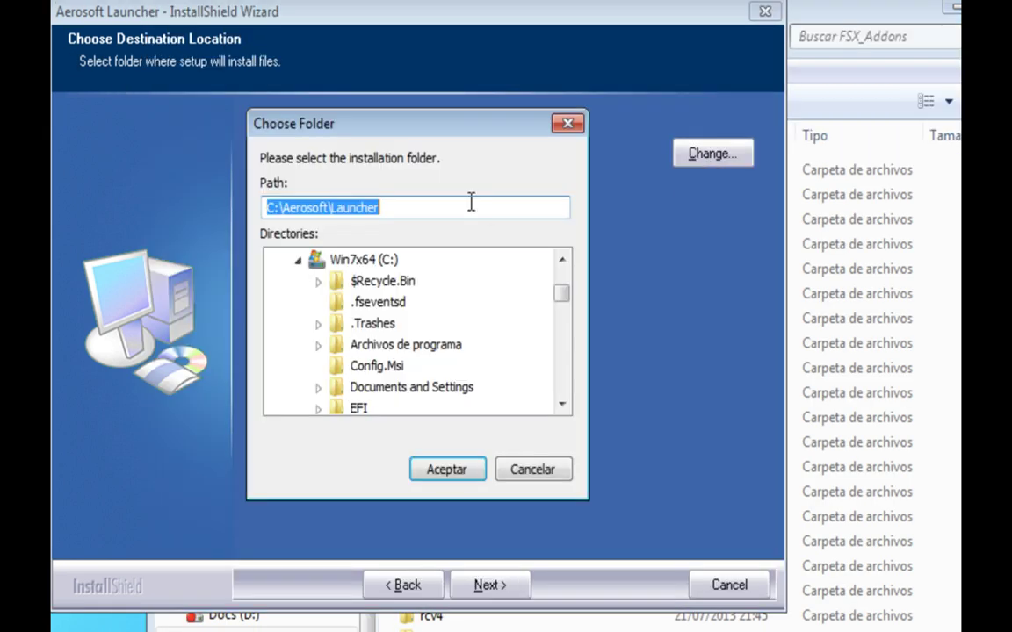
click(335, 208)
drag(332, 209, 415, 213)
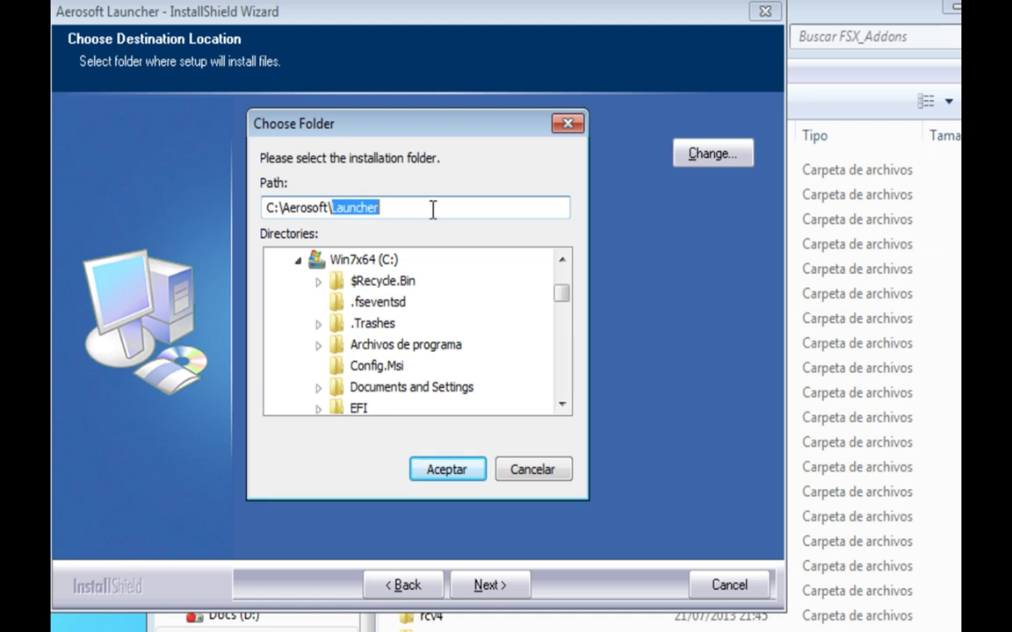
click(298, 261)
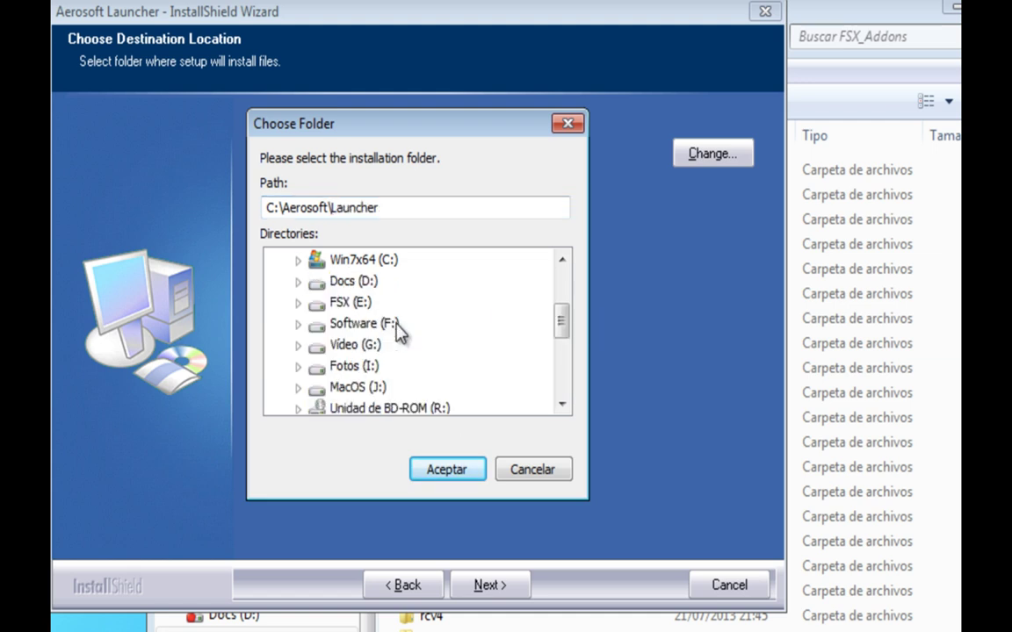
click(338, 303)
click(296, 303)
scroll(429, 344, down, 2)
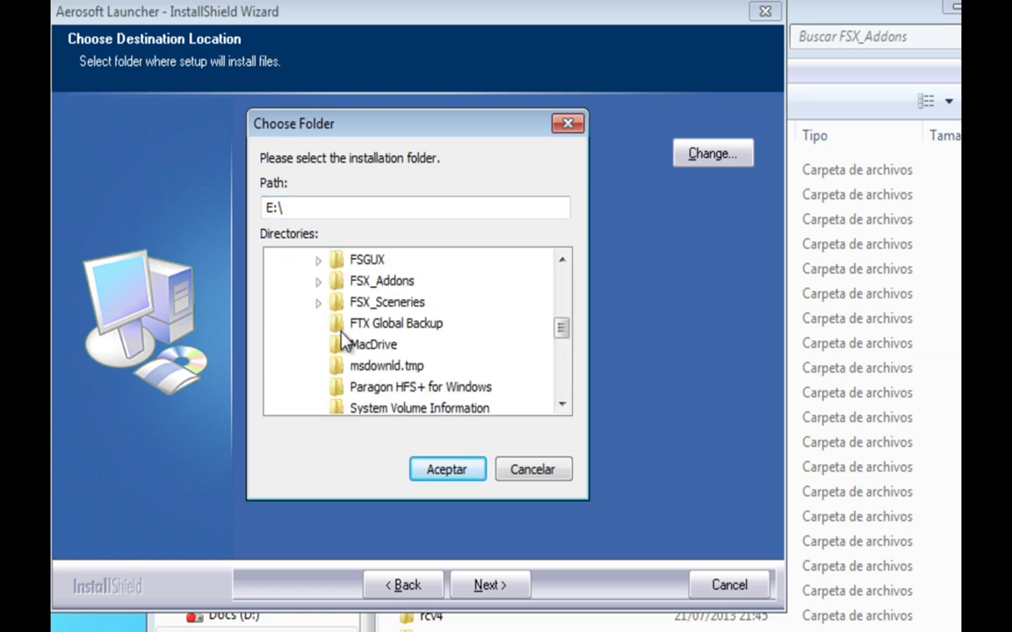
- Set the Aerosoft Launcher installation folder to E:\FSX_Addons\Launcher and accept it
click(318, 283)
scroll(453, 325, down, 2)
scroll(443, 325, down, 5)
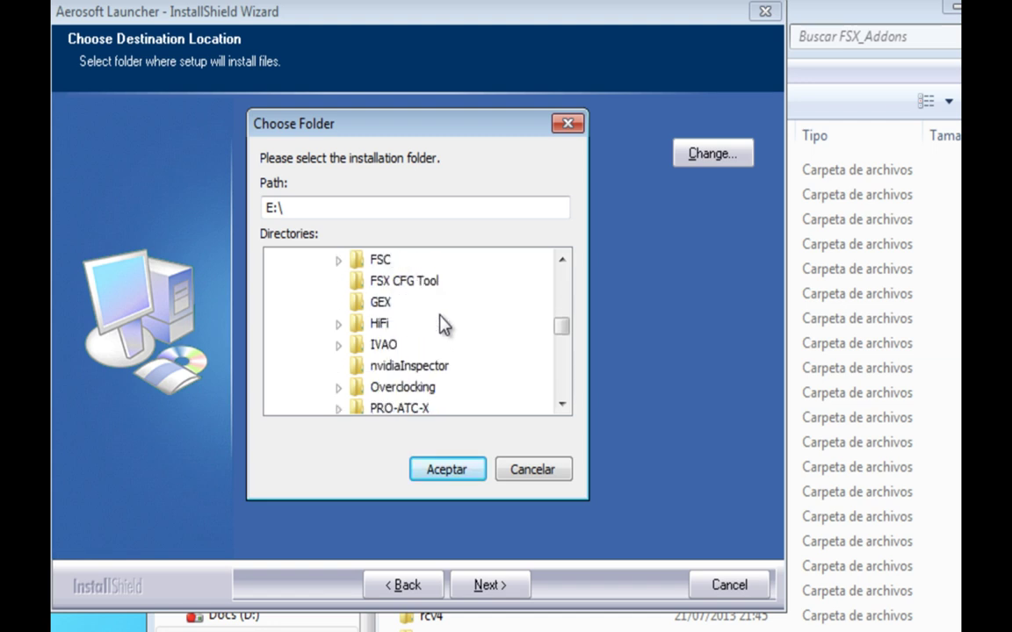
scroll(433, 342, up, 1)
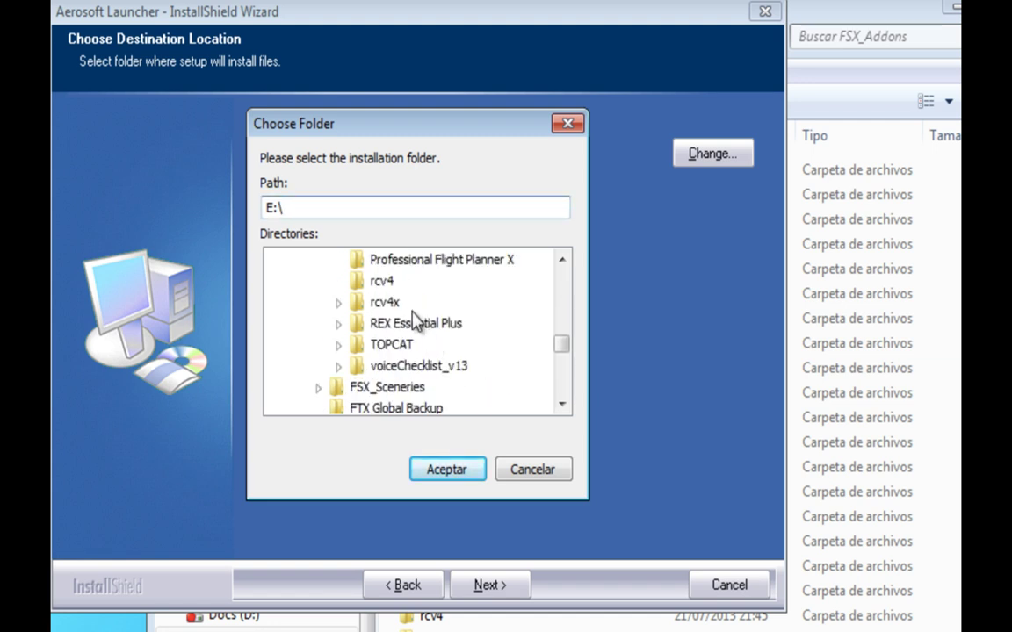
drag(563, 344, 564, 297)
scroll(454, 339, down, 1)
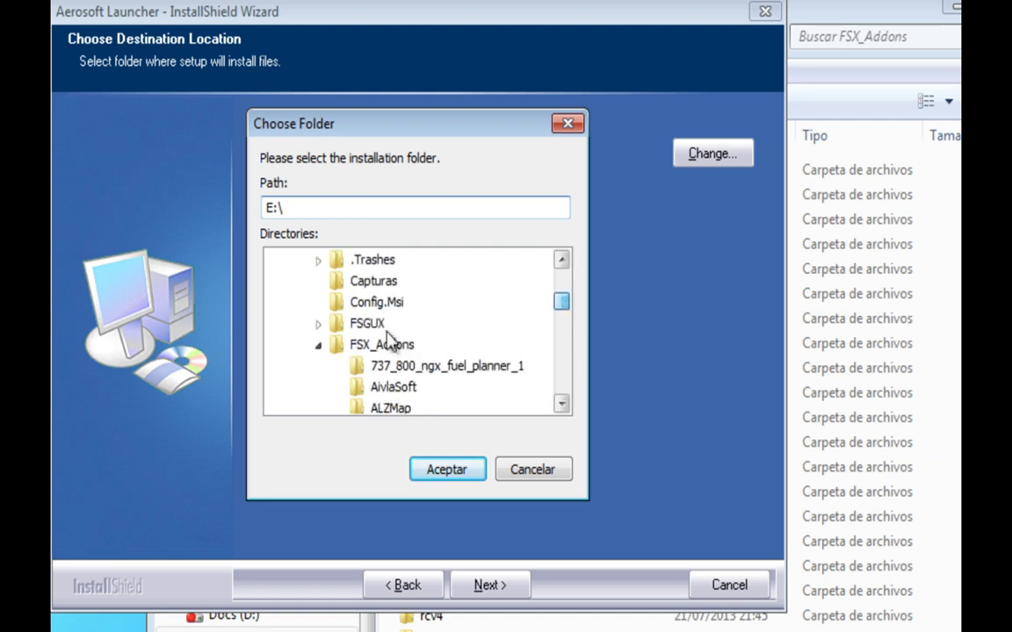
click(381, 344)
click(375, 208)
text(\Launcher)
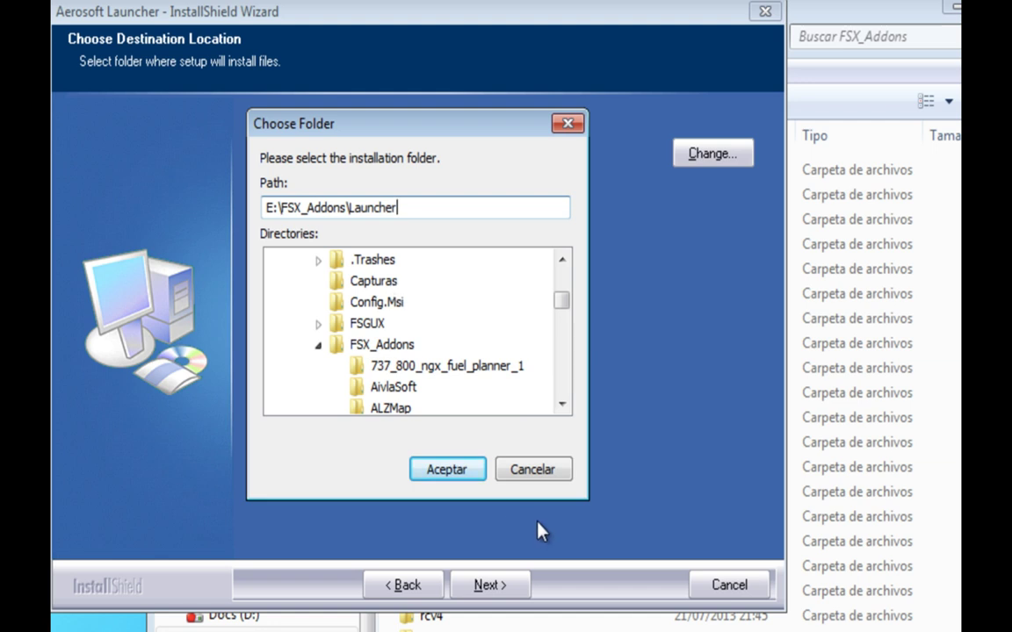
click(450, 471)
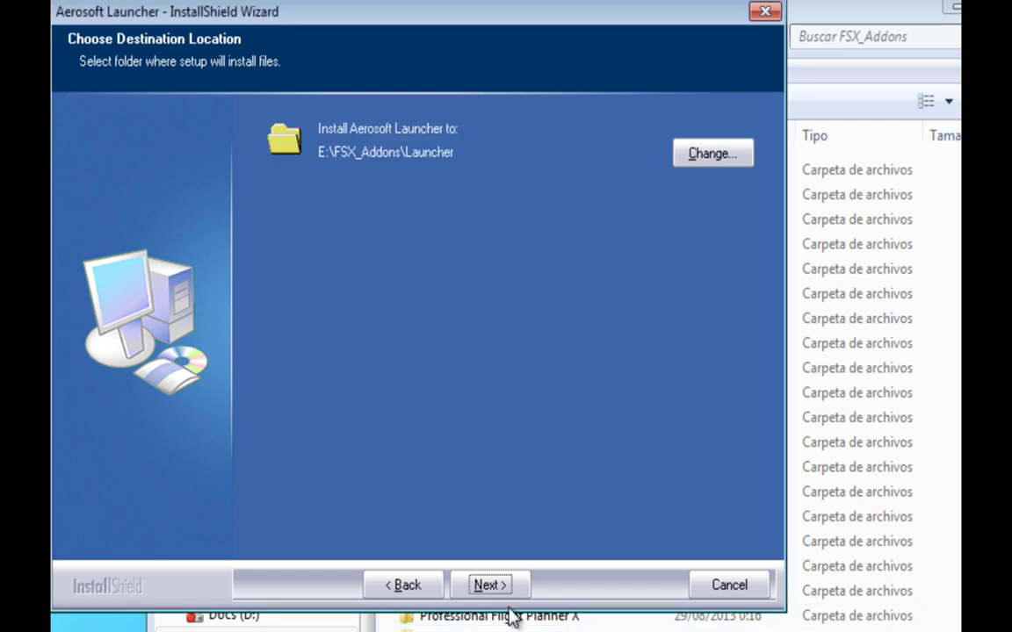
- Install the Aerosoft Launcher and finish its setup with the option to run the launcher enabled
key(Return)
click(488, 587)
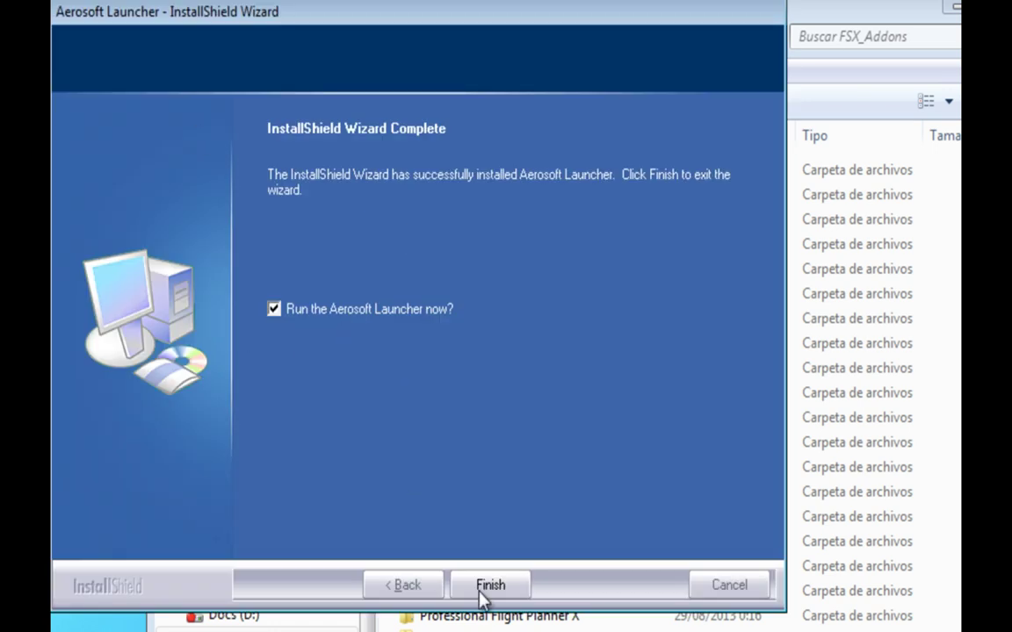
click(489, 585)
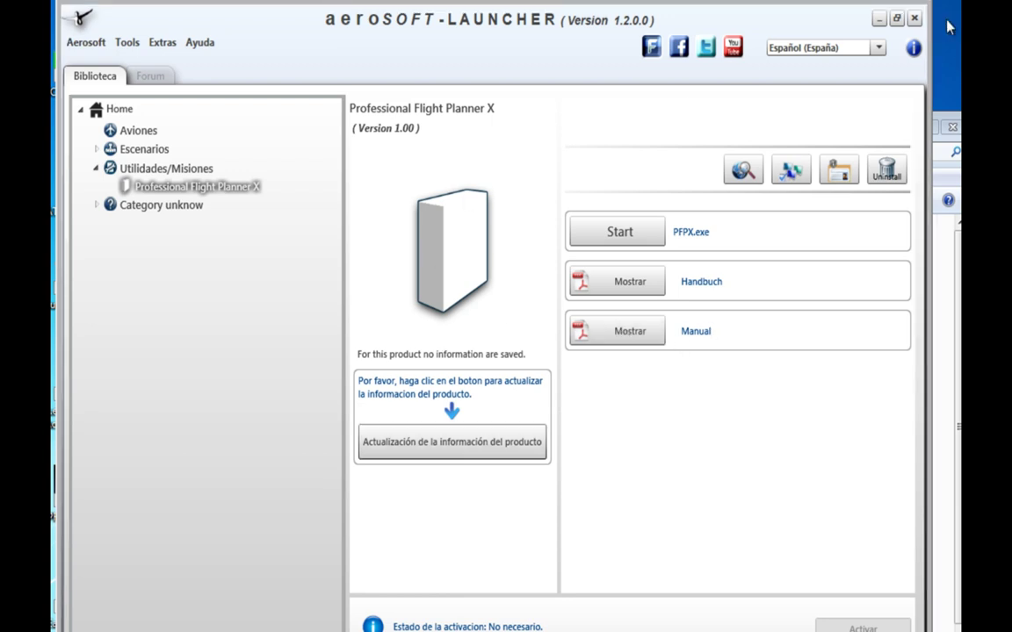
- Close the Aerosoft Launcher and clear the remaining windows away to show the desktop
click(913, 18)
click(904, 135)
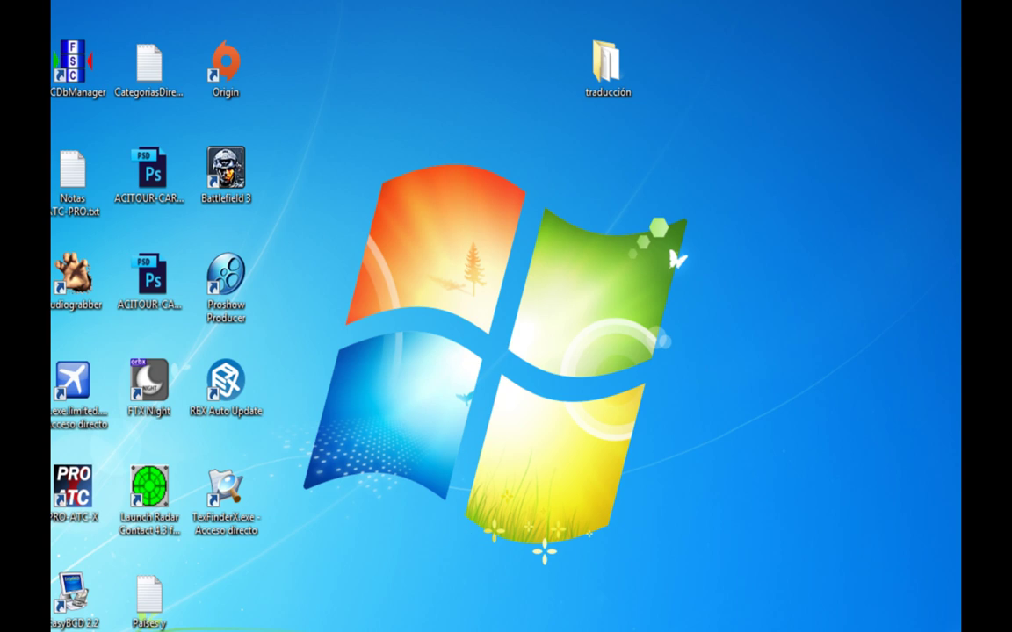
key(ctrl+v)
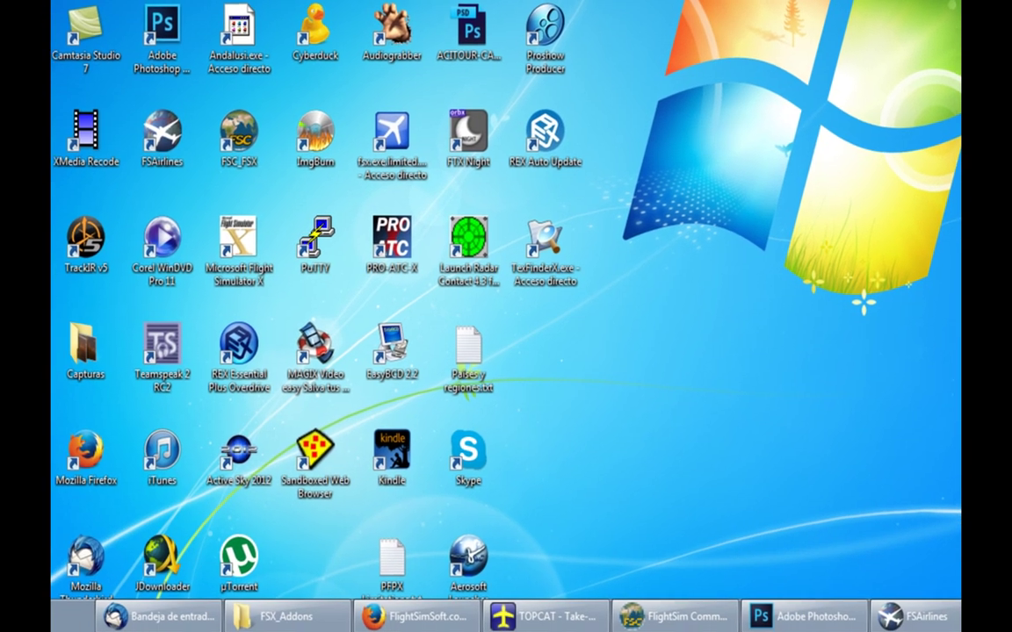
- Start PFPX and agree to check the stored routes for compliance with the new database
key(super)
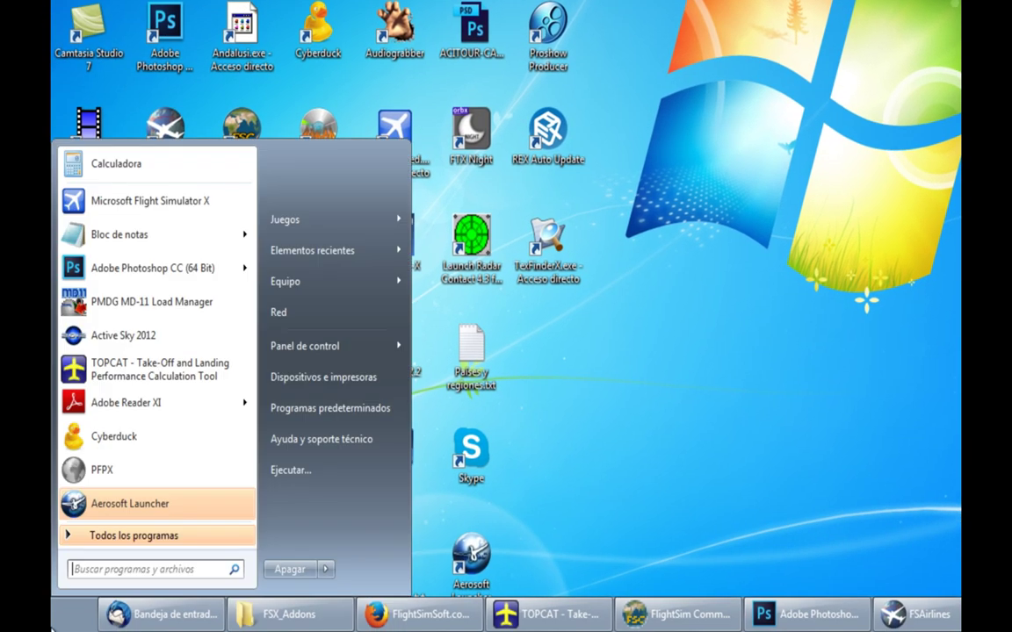
click(101, 472)
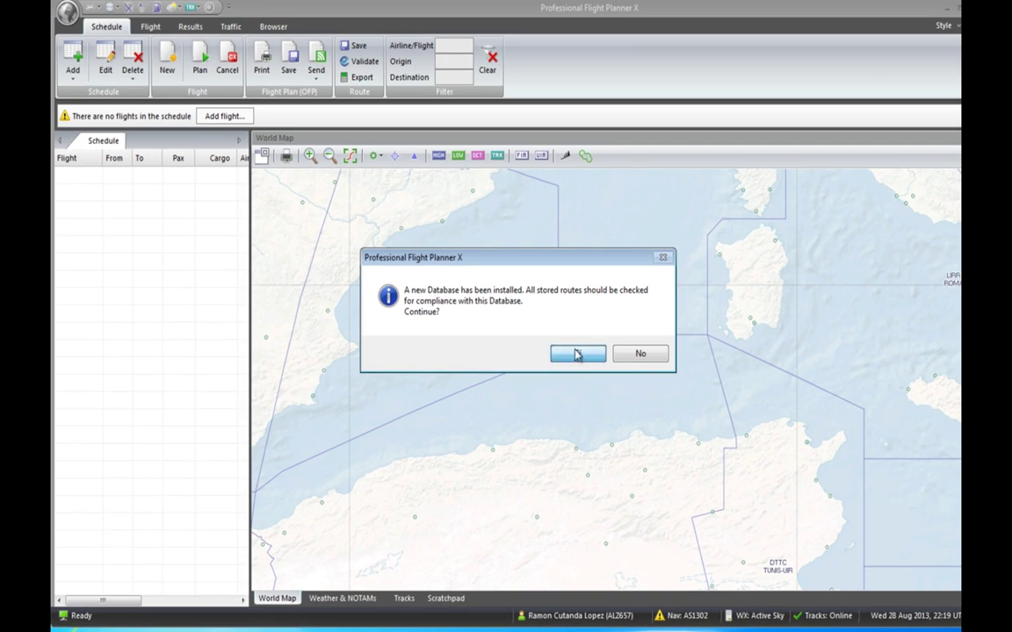
click(581, 356)
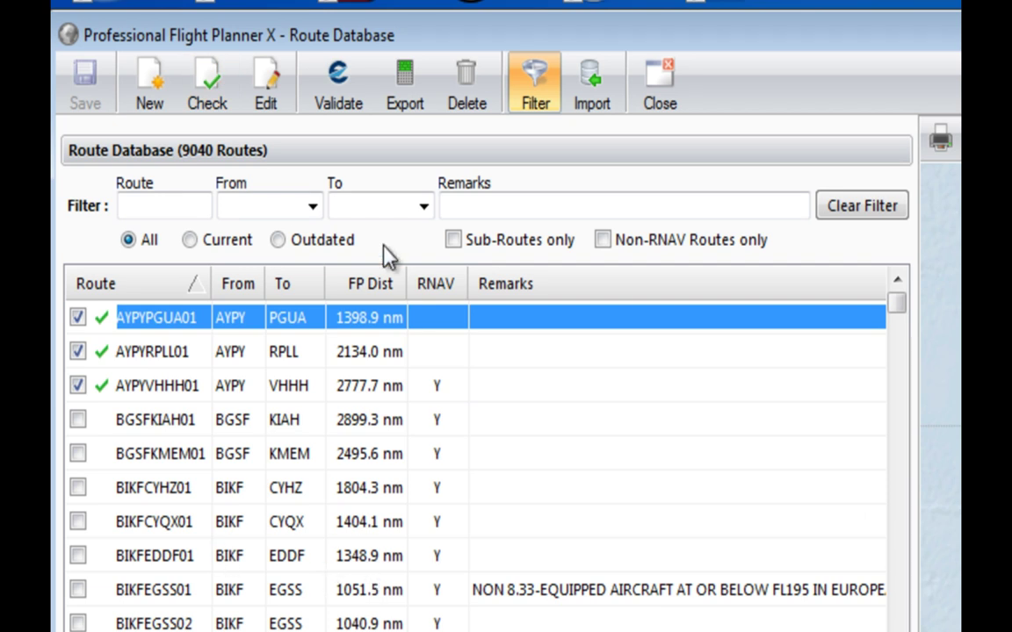
- Try selecting individual routes such as BIKFKJFK02, BIKFKMEM01, BIKFKMEM02 and BIKFLEBL01 in the Route Database, ending by clearing the whole selection
click(78, 317)
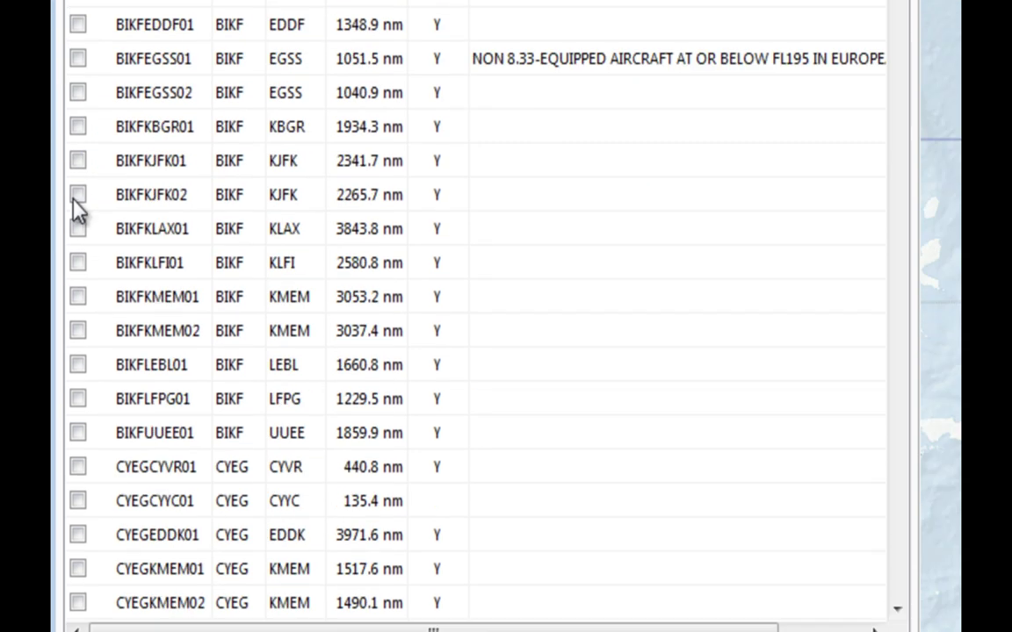
click(78, 78)
click(91, 114)
click(79, 180)
click(79, 213)
click(79, 247)
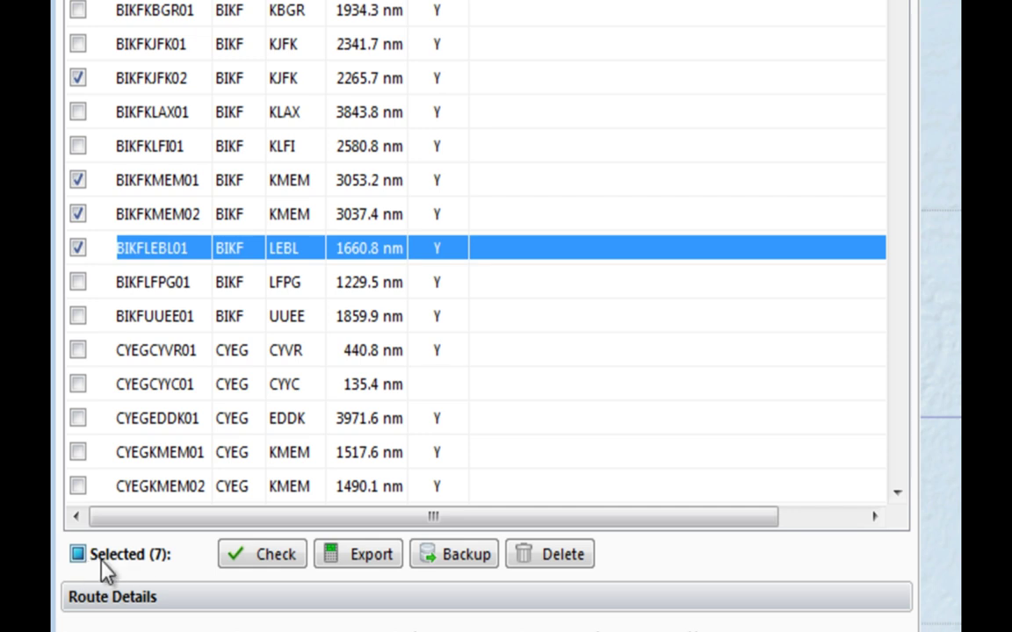
click(78, 555)
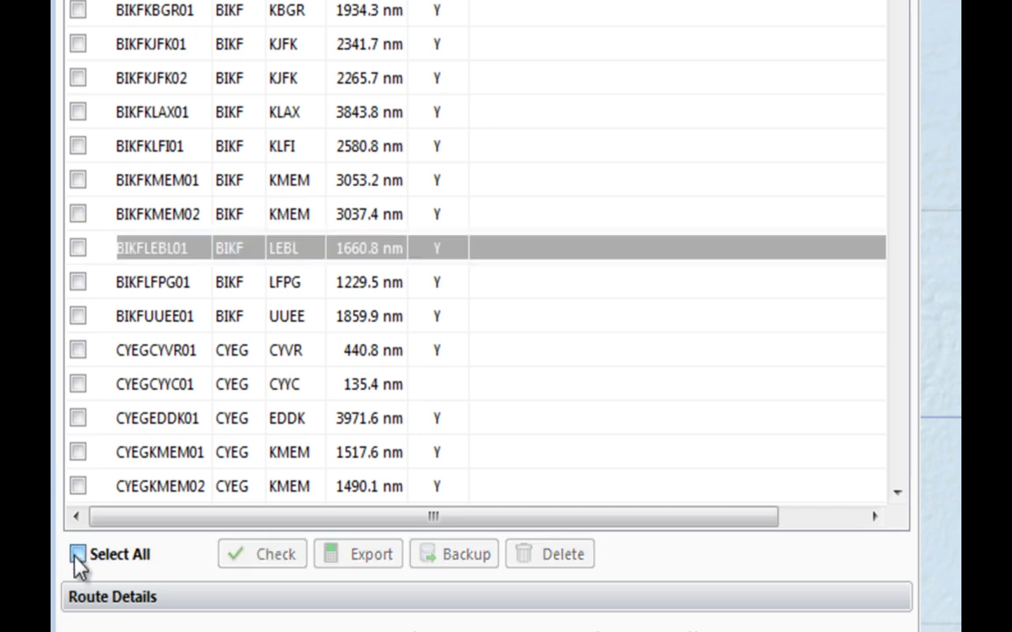
- Select all routes in the Route Database, then close it together with Professional Flight Planner X
click(78, 555)
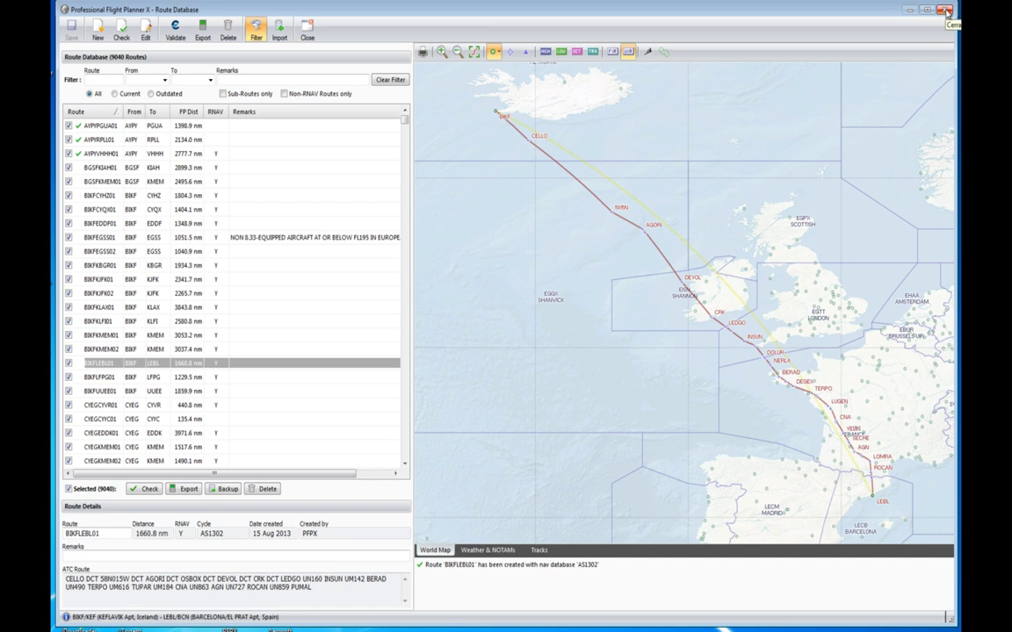
click(946, 11)
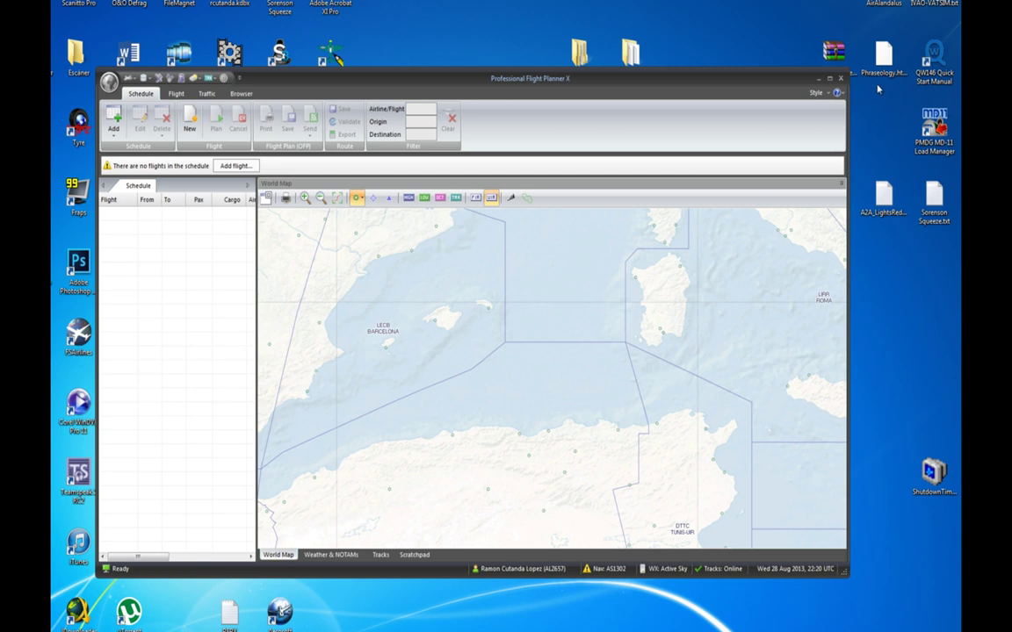
click(840, 79)
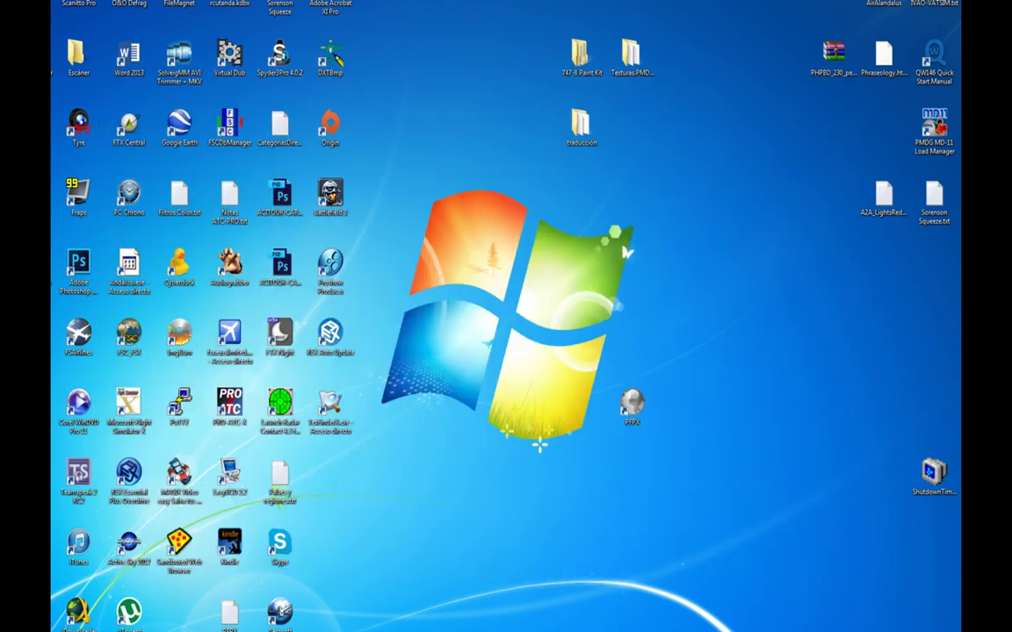
- Switch to Firefox and open the Navigraph home page in a new tab
click(272, 621)
click(474, 5)
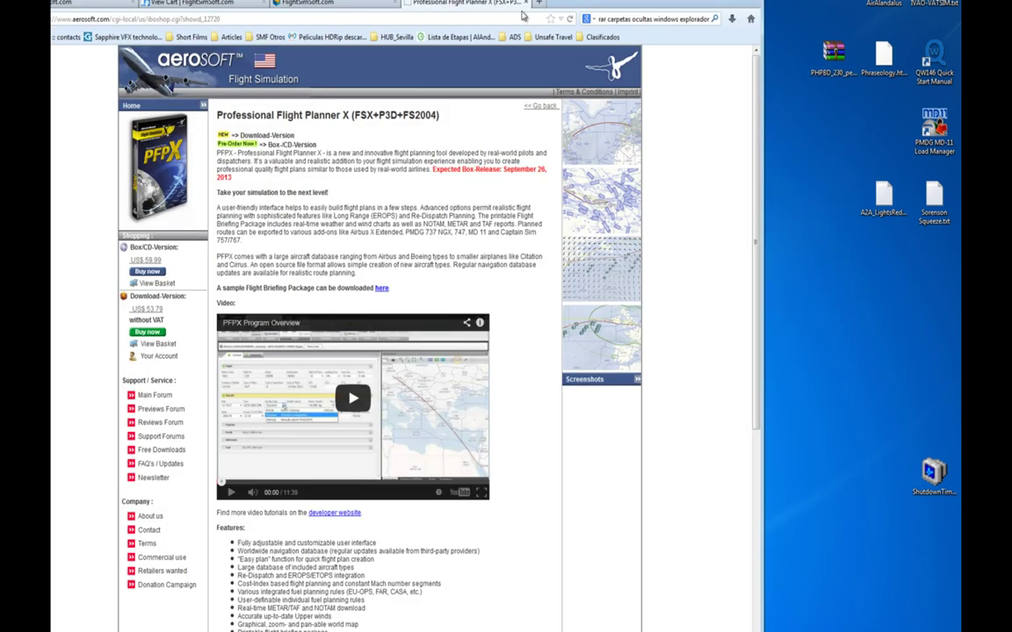
key(ctrl+t)
text(navig)
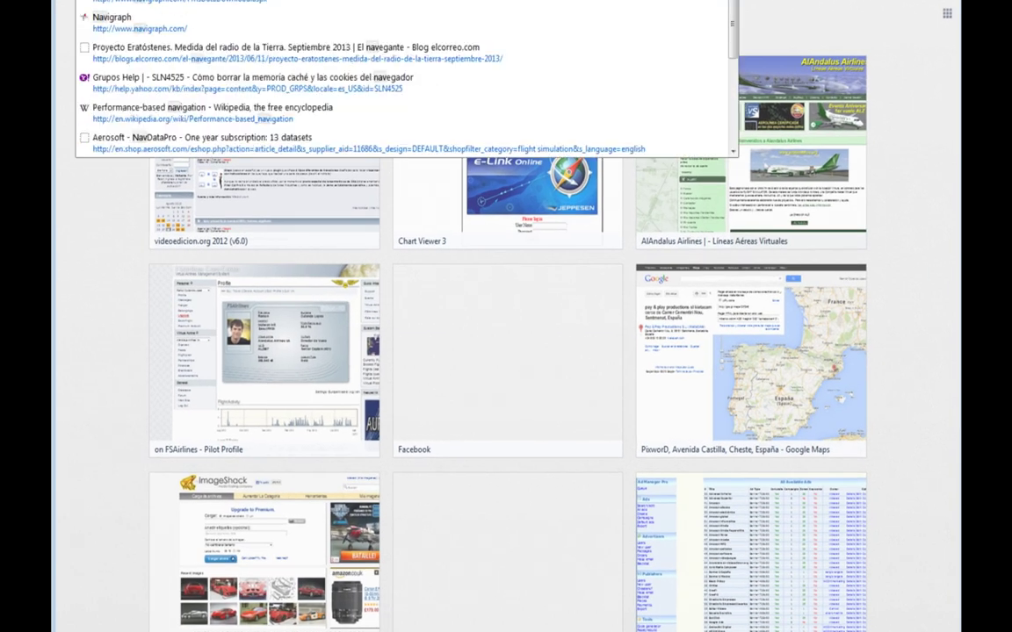
key(Return)
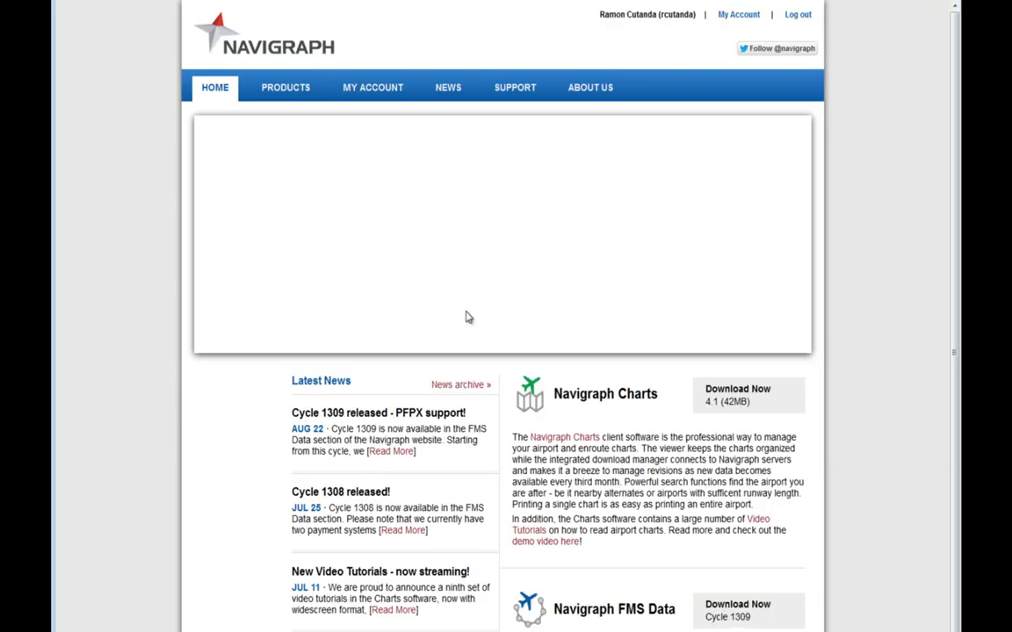
scroll(571, 378, down, 1)
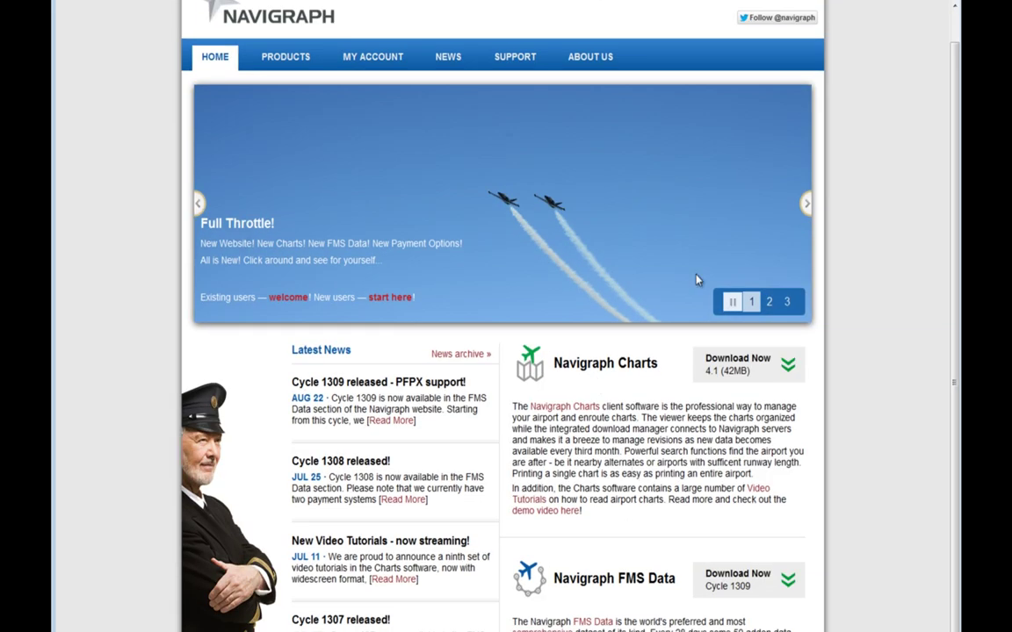
- Empty the browser's search box and open Aerosoft's NavDataPro one-year subscription page (13 datasets) in a new tab
key(ctrl+t)
right_click(803, 2)
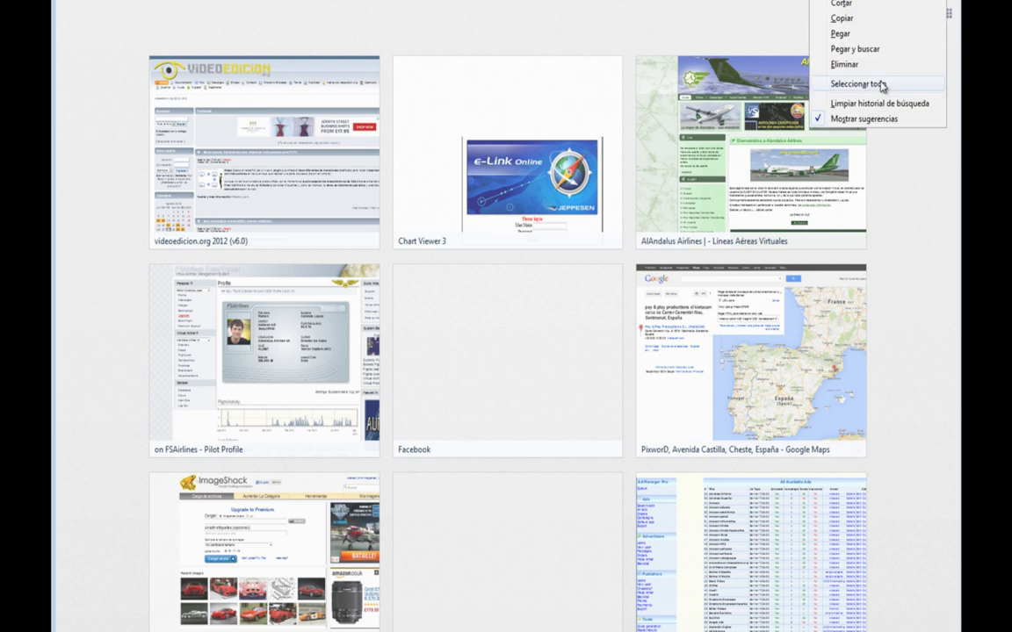
click(873, 64)
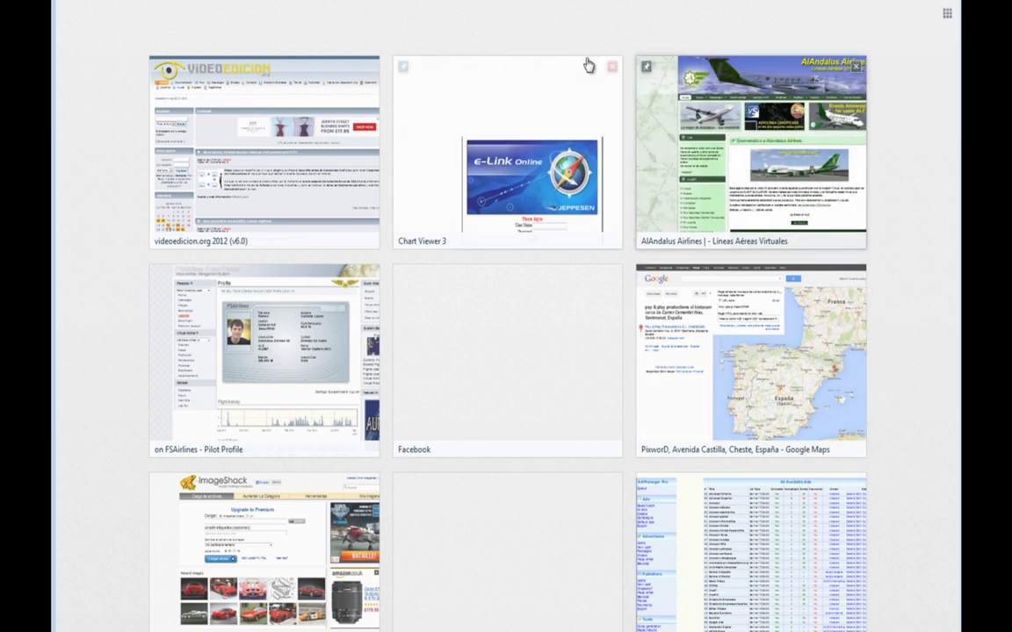
text(aero)
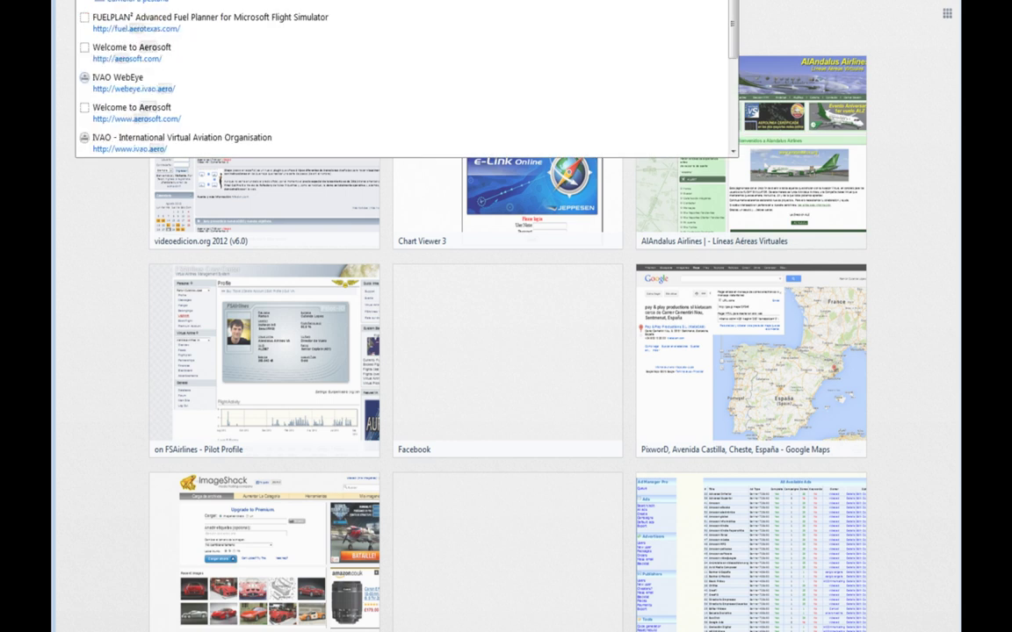
text(soft data)
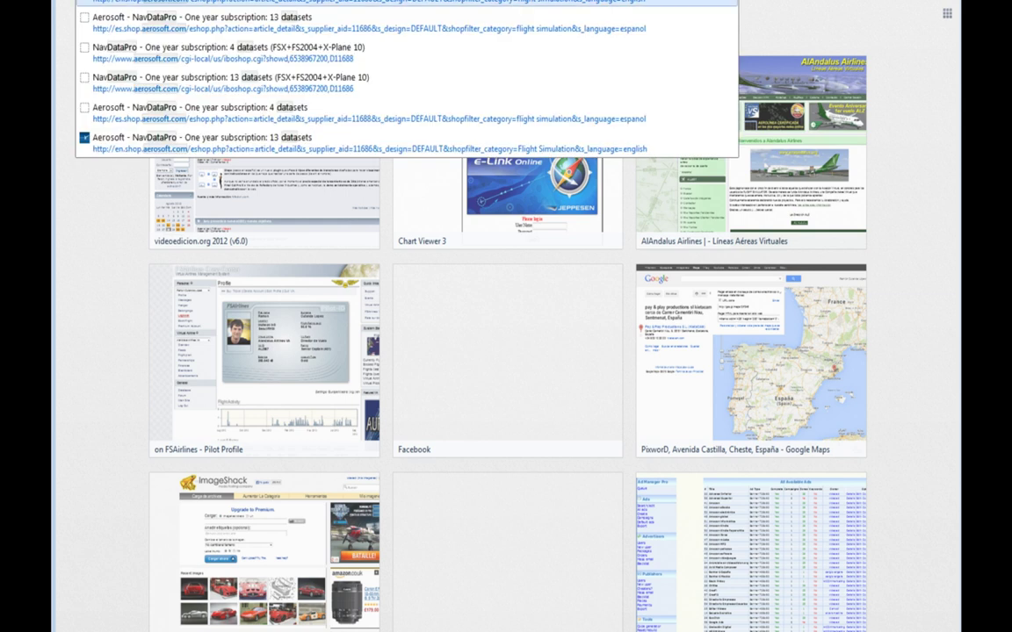
key(Return)
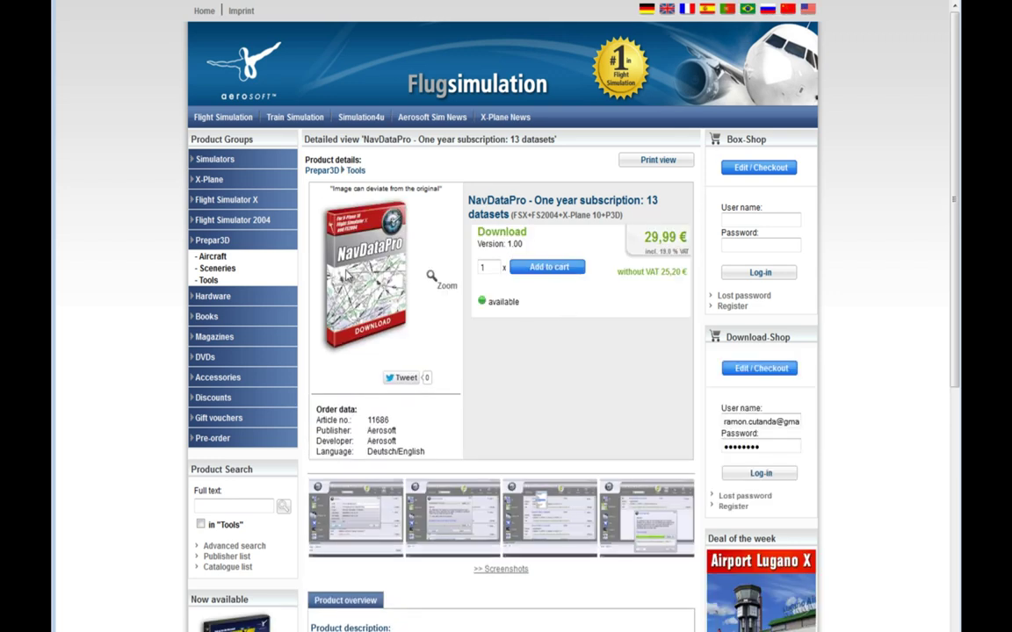
- Read the NavDataPro product description, highlighting the data supplier Lufthansa Systems and the mention of its use by airlines
scroll(346, 276, down, 3)
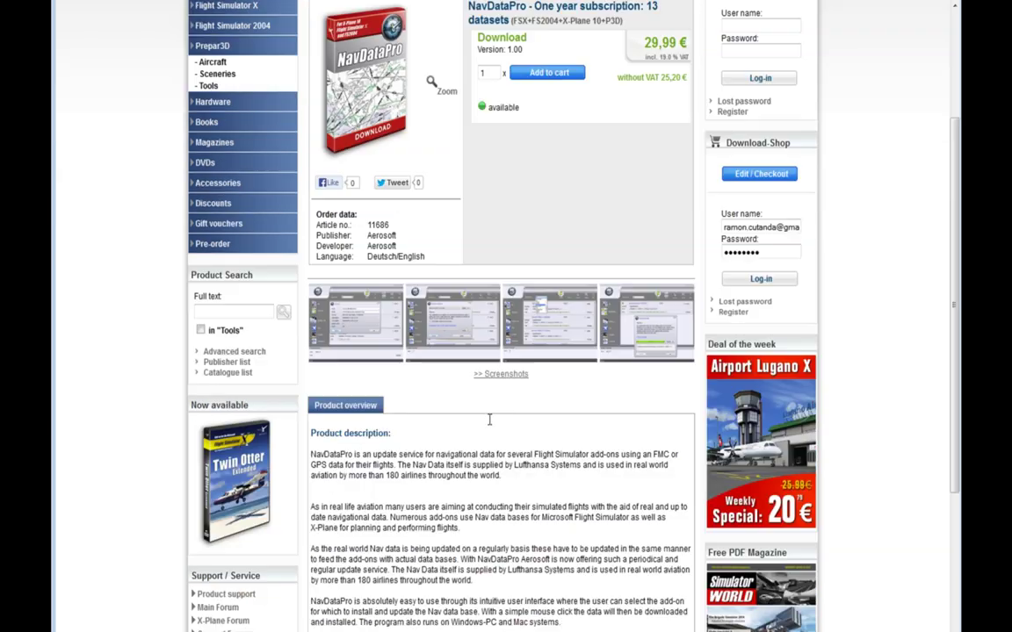
drag(515, 421, 581, 421)
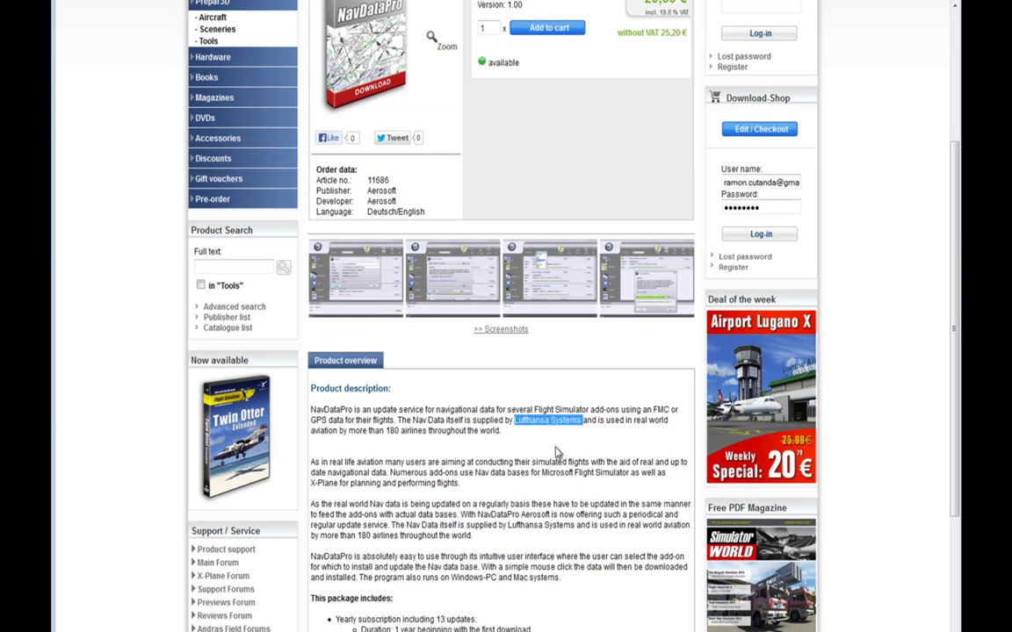
drag(386, 431, 515, 433)
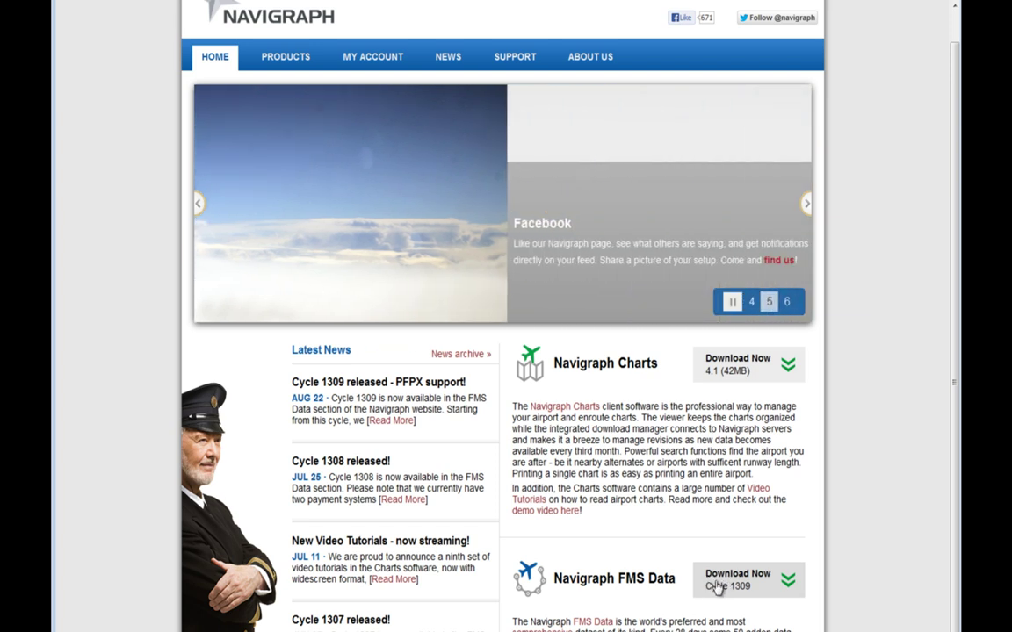
- Return to the Navigraph page, highlight the Navigraph FMS Data heading and open its Cycle 1309 download page
drag(683, 581, 590, 578)
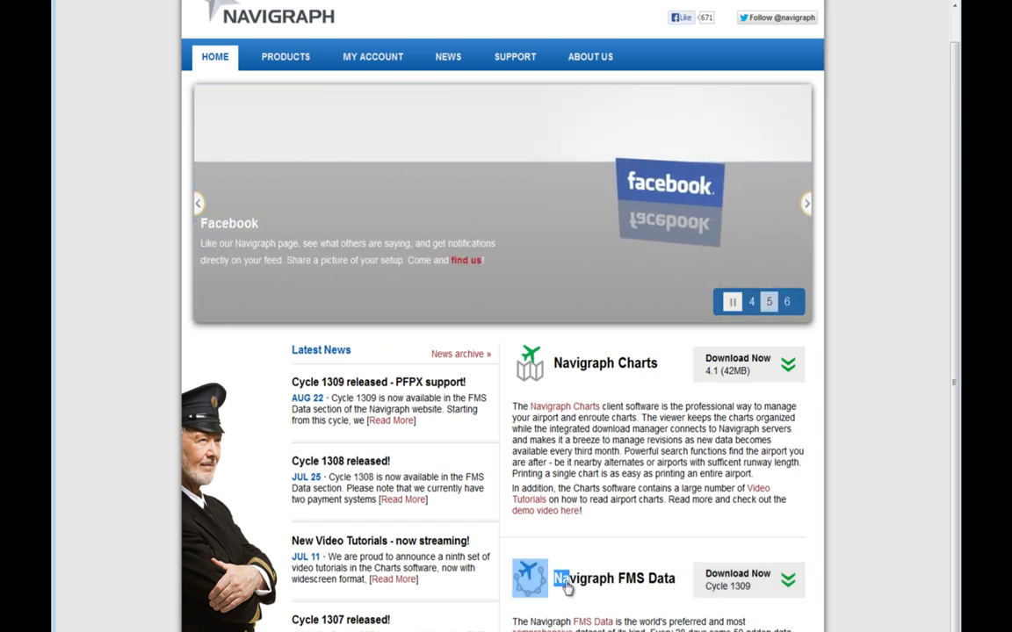
drag(512, 580, 678, 582)
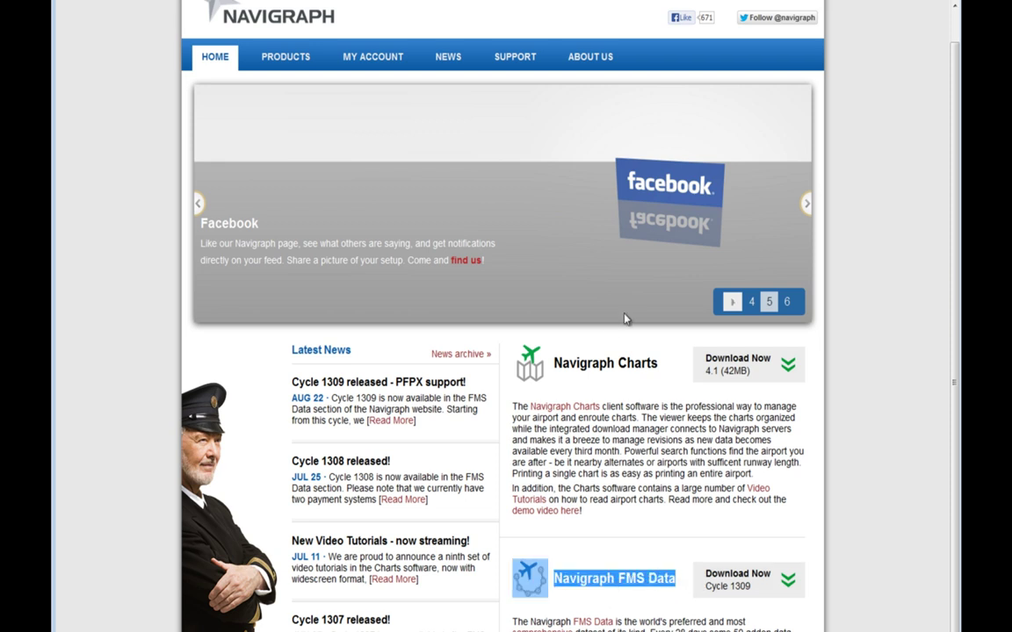
click(739, 594)
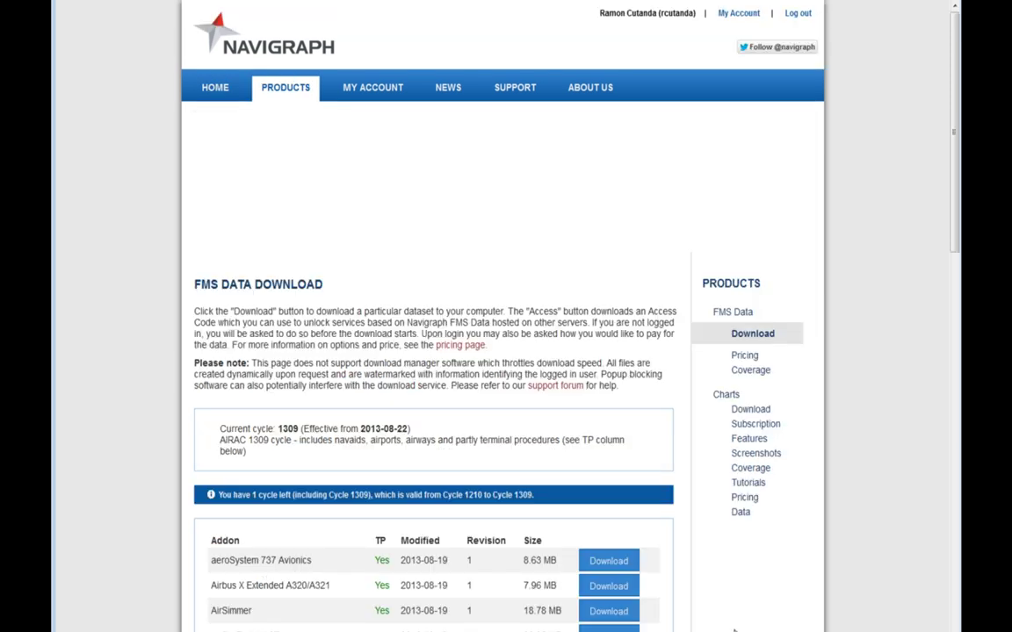
- Look through the add-on list on Navigraph's FMS data download page and highlight the PFPX Professional Flight Planner X entry
scroll(358, 286, down, 4)
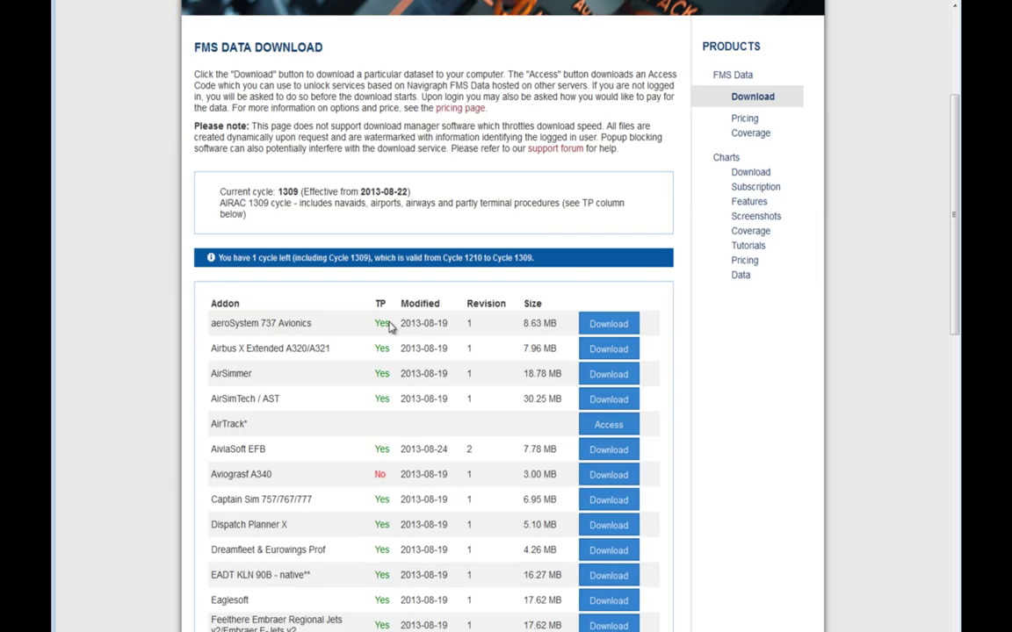
drag(222, 241, 264, 596)
scroll(294, 373, down, 4)
click(238, 224)
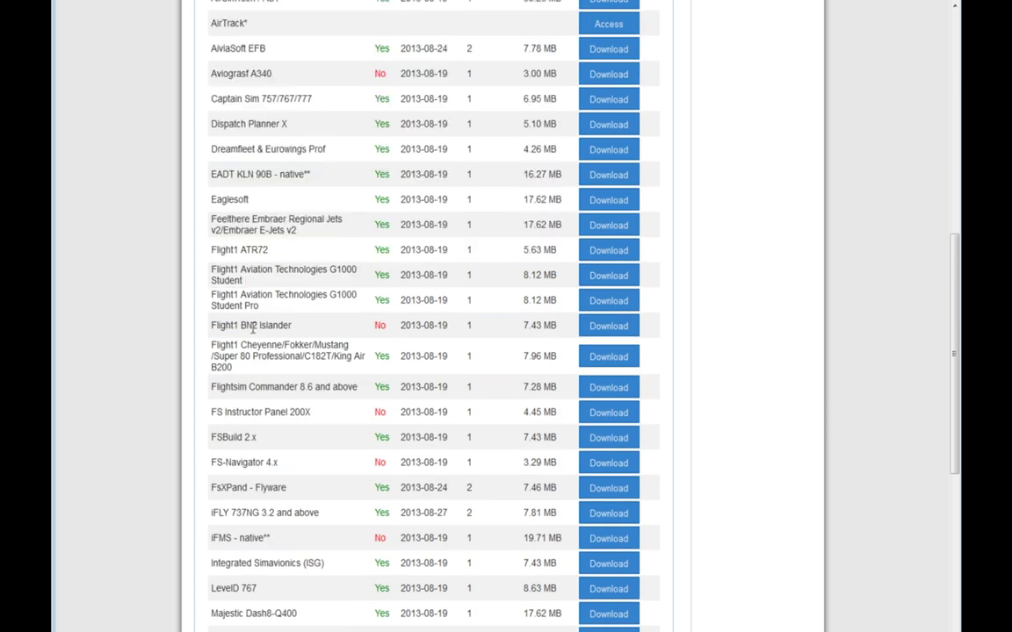
drag(221, 150, 318, 513)
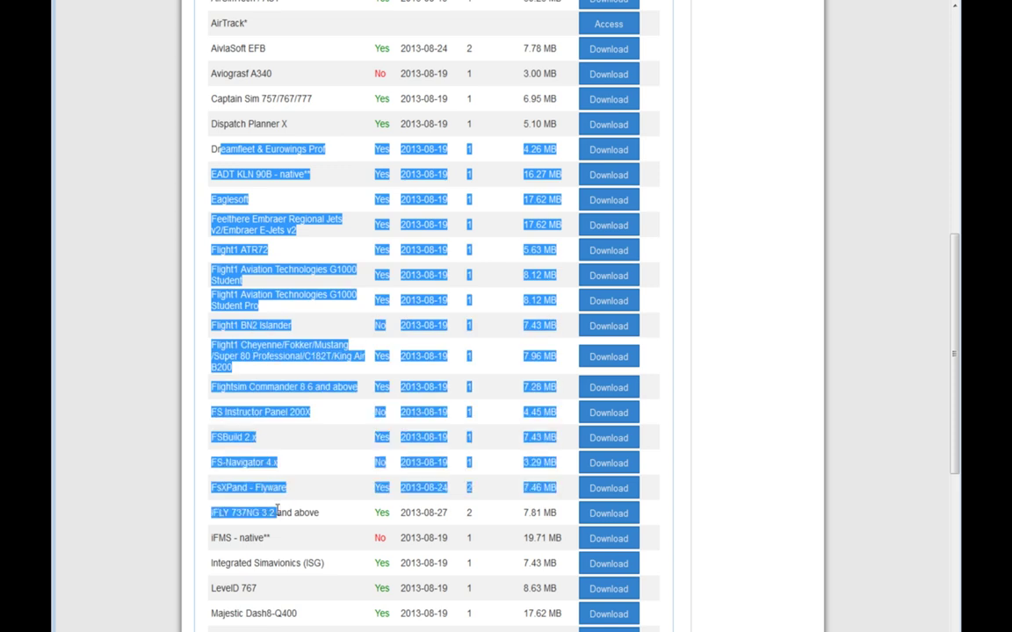
click(275, 373)
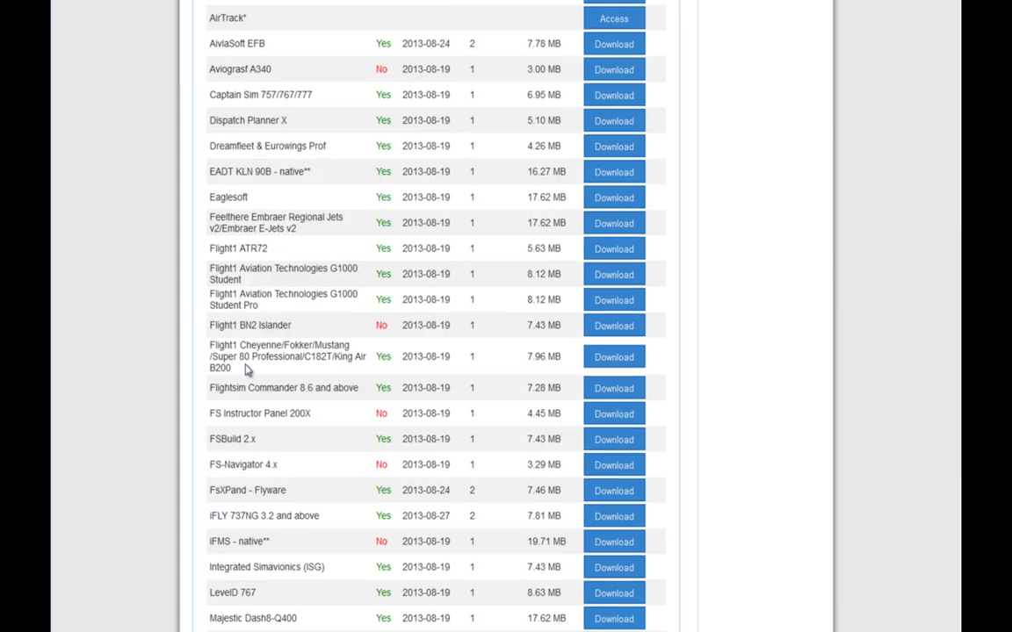
scroll(151, 489, down, 10)
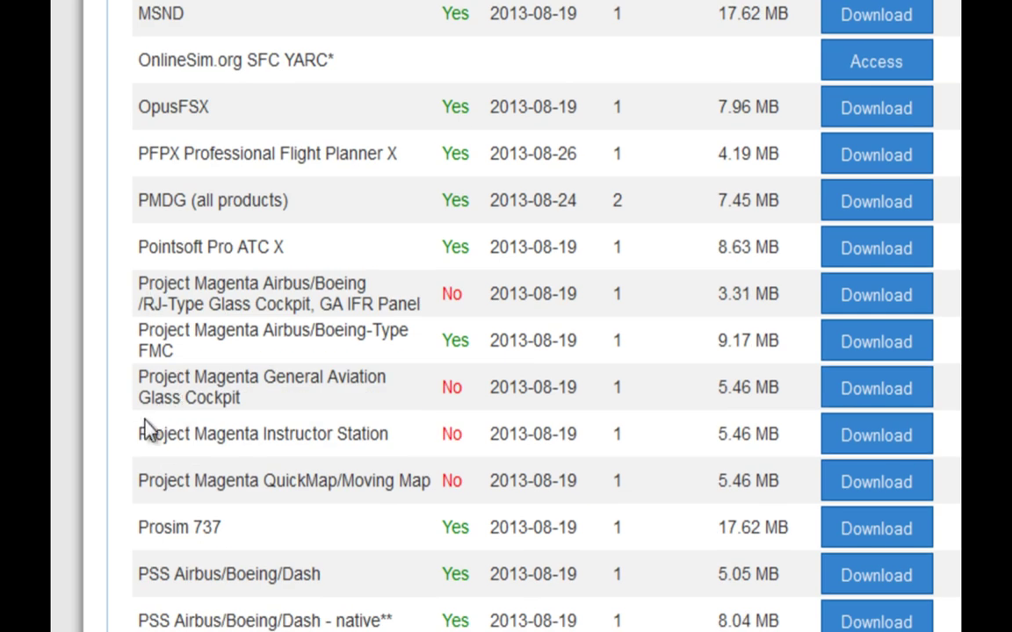
drag(139, 154, 913, 163)
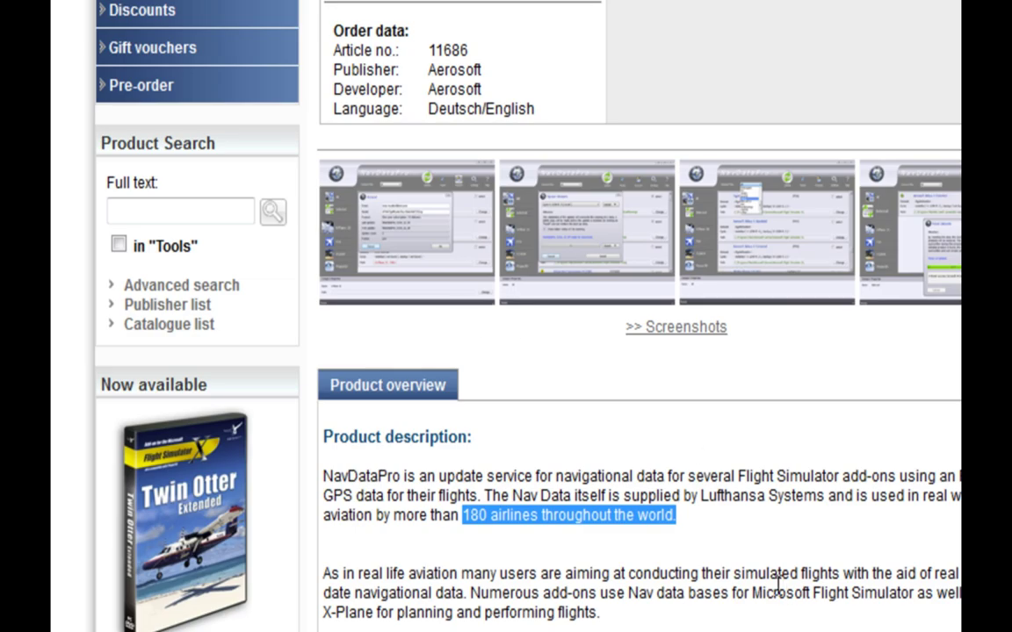
- Return to the NavDataPro product page and highlight the list of add-ons it supports
click(722, 575)
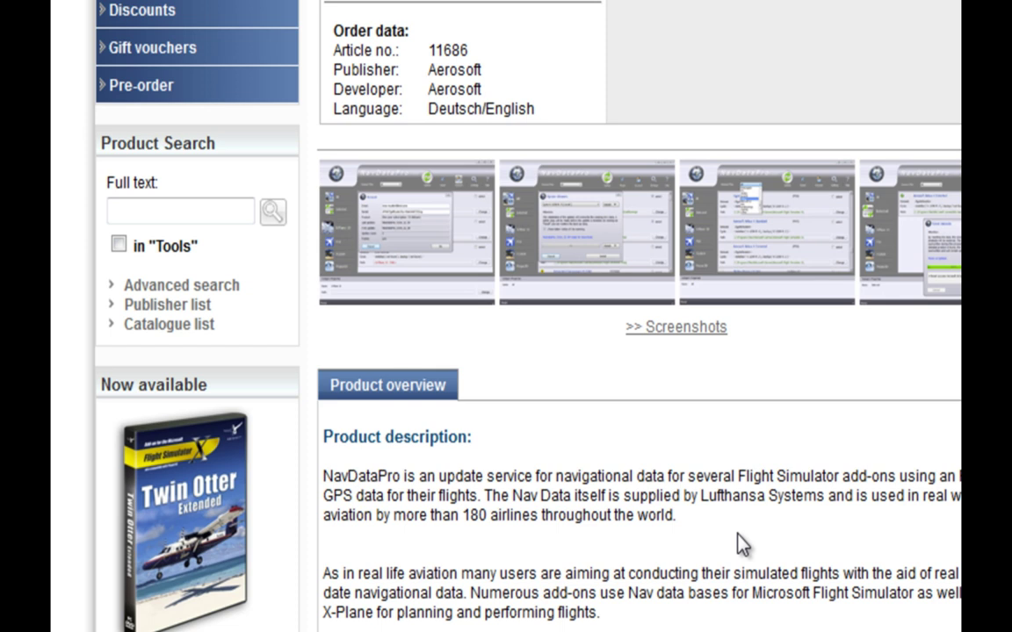
scroll(700, 529, down, 6)
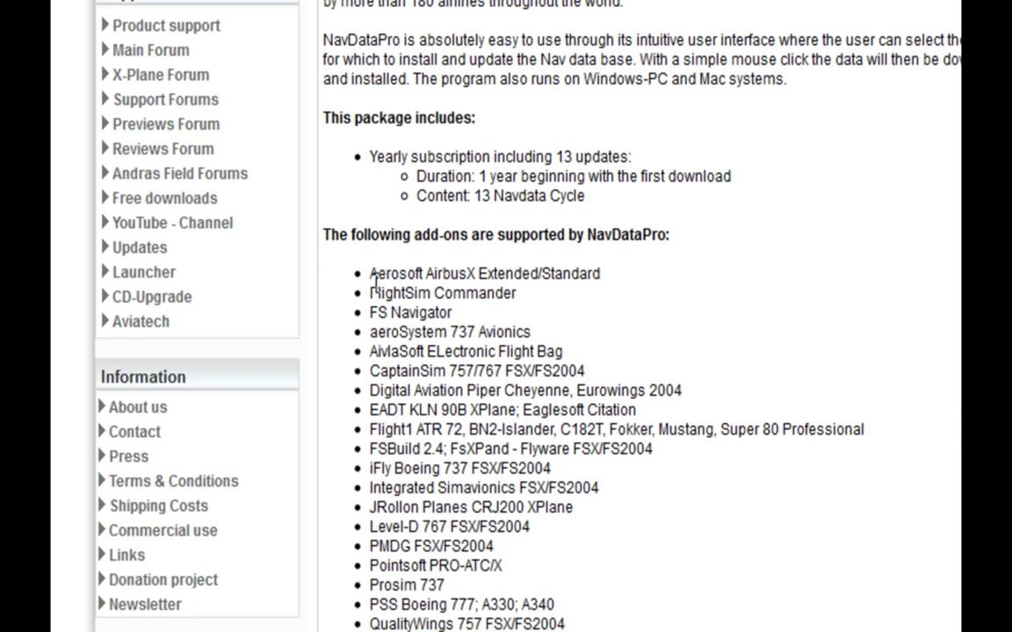
drag(337, 297, 562, 627)
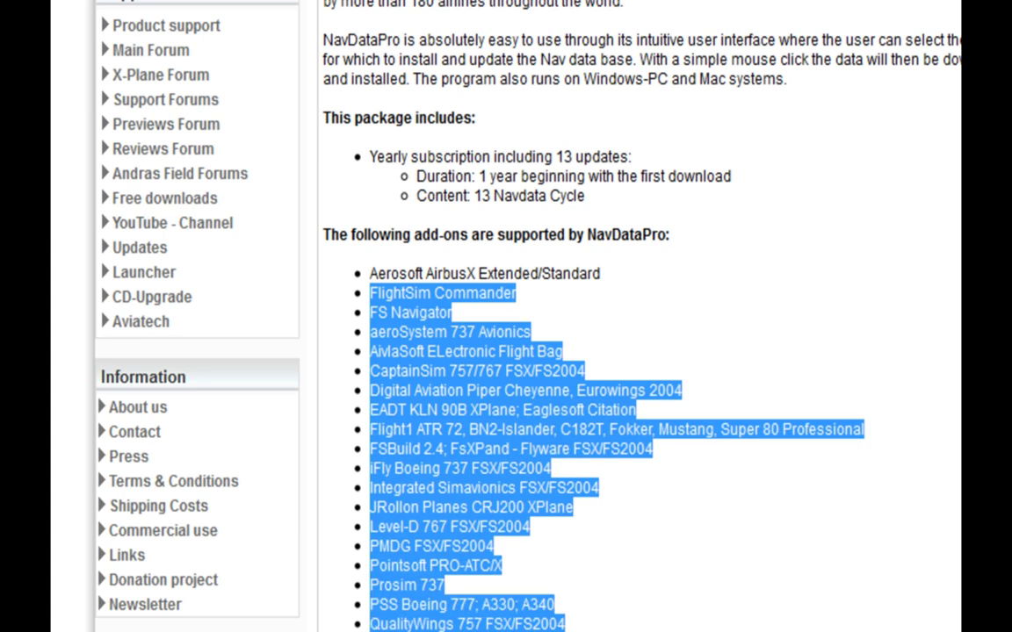
click(469, 468)
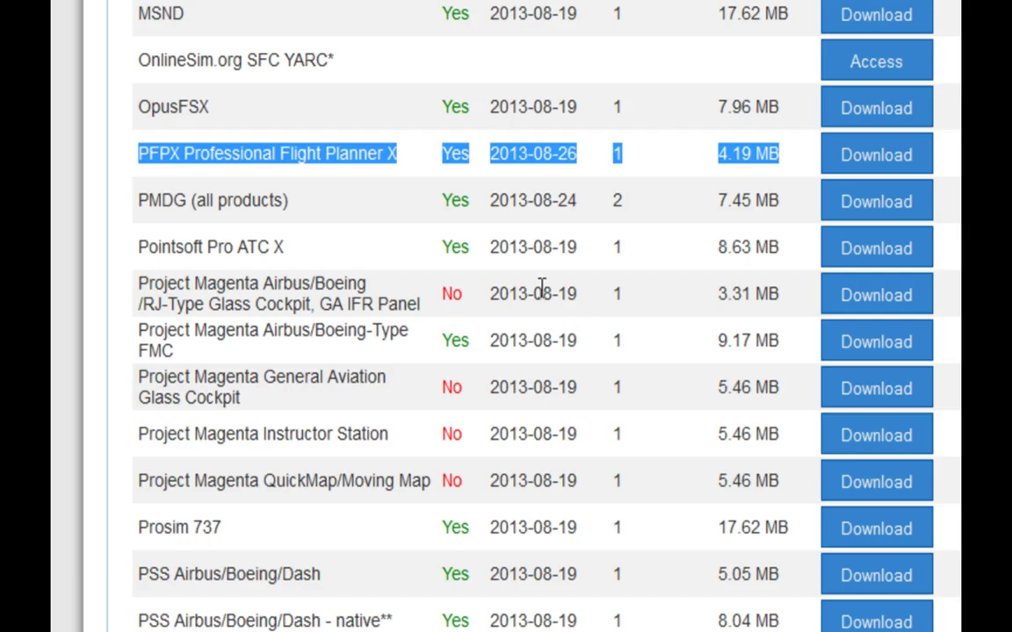
- Download Navigraph's PFPX_1309.zip, open it with WinRAR and run PFPX_1309.exe from the archive
click(521, 154)
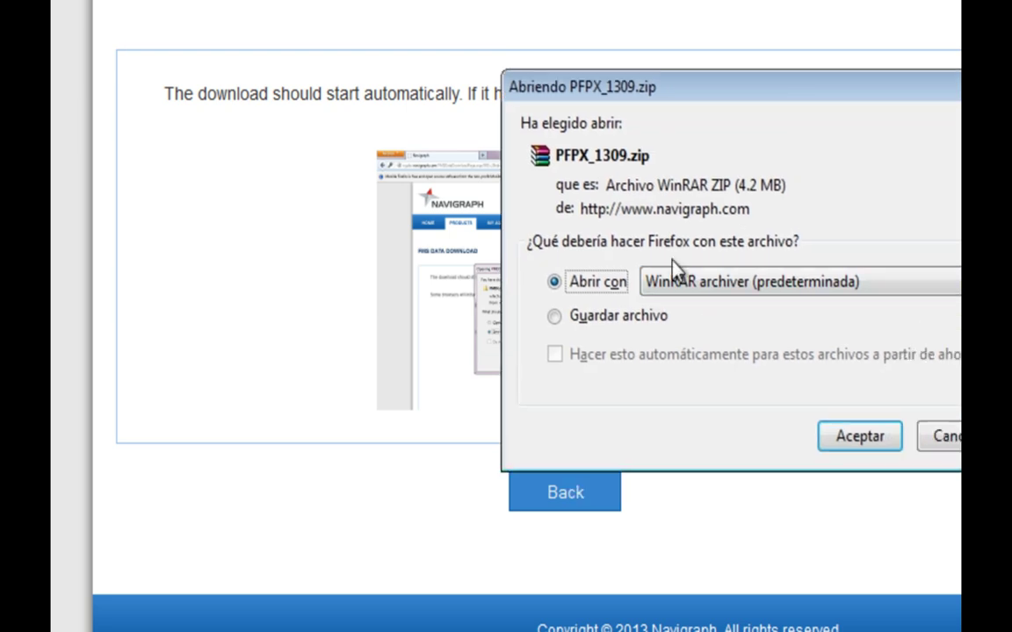
click(867, 444)
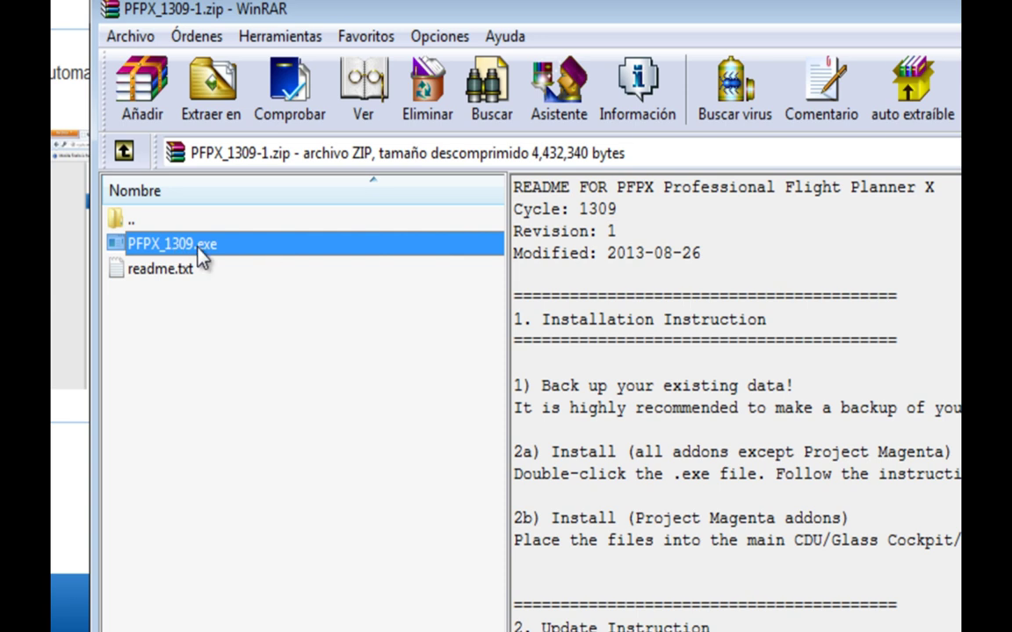
double_click(201, 250)
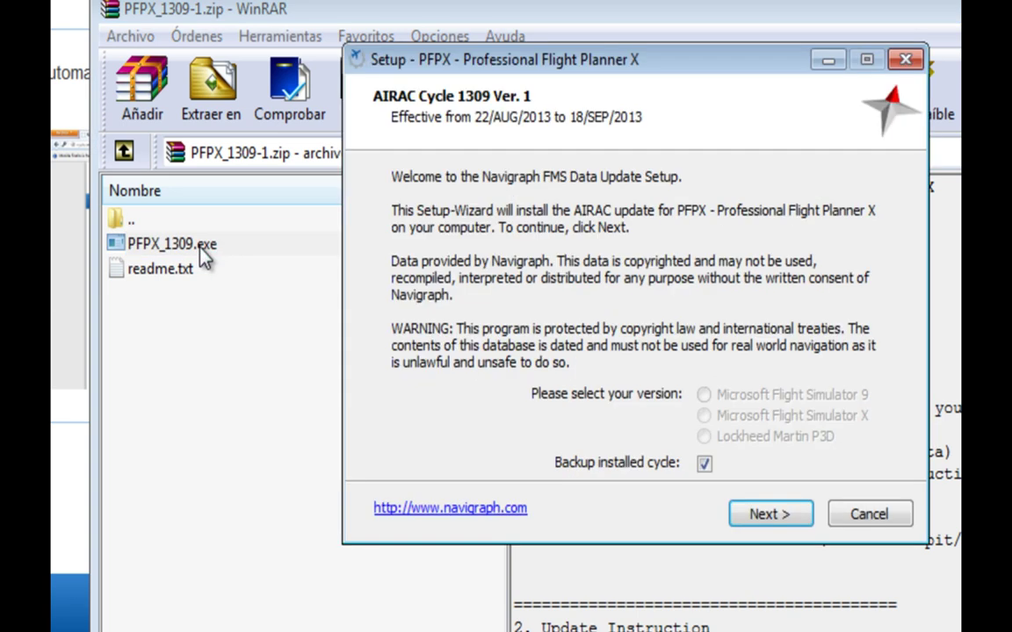
- Turn off the backup of the installed cycle and review the destination folder C:\Users\Public\Documents\PFPX Data\NavData
click(704, 463)
click(778, 518)
drag(680, 269, 368, 265)
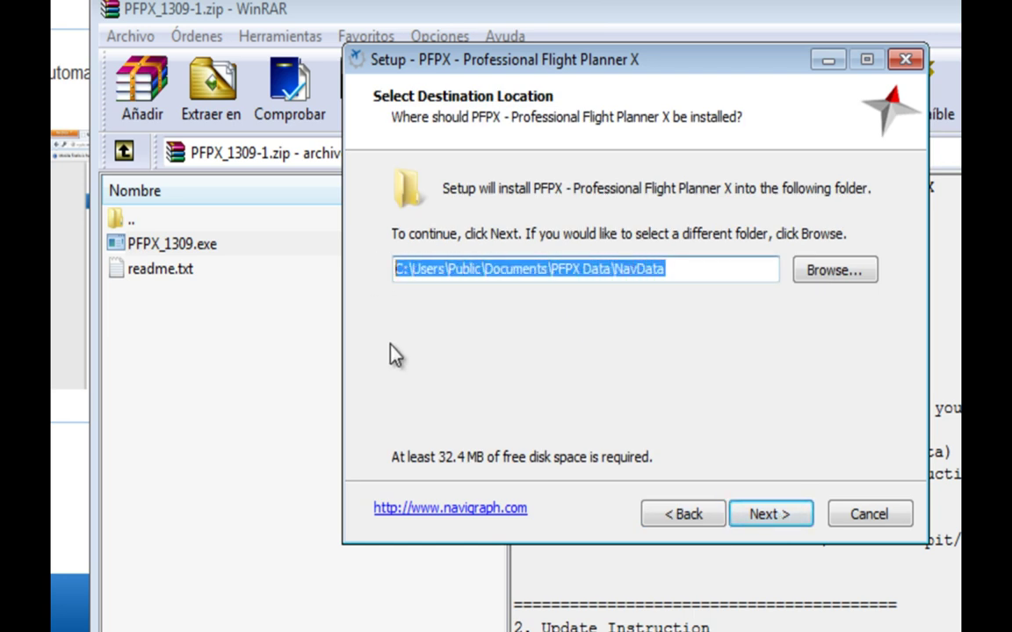
click(454, 268)
drag(454, 268, 703, 265)
- Install the AIRAC Cycle 1309 update as a Full Installation in the proposed folder, finish the setup and close the archive
click(773, 516)
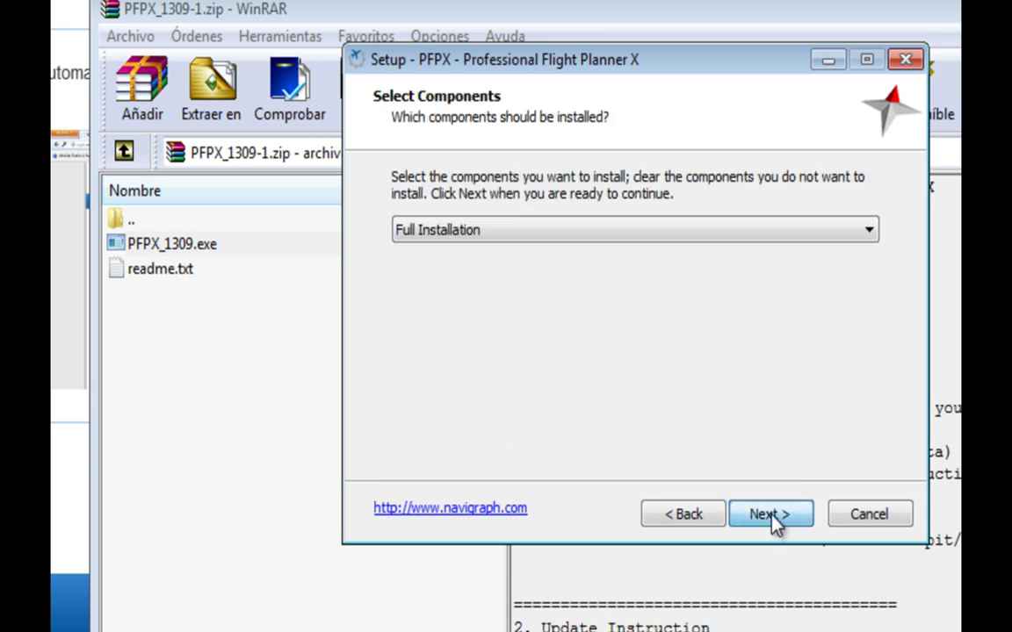
click(761, 523)
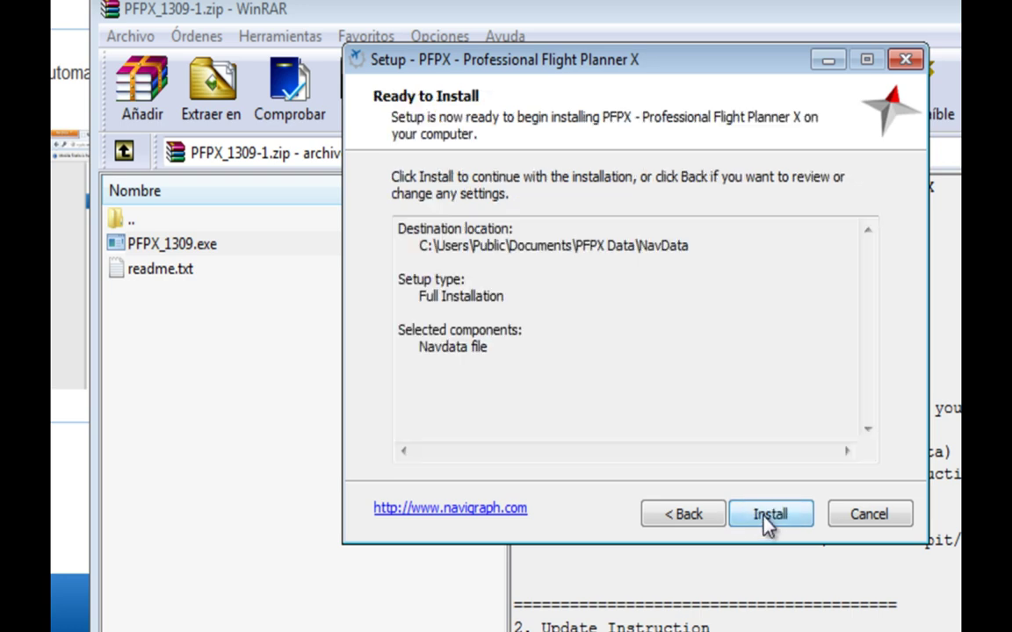
click(768, 523)
click(773, 518)
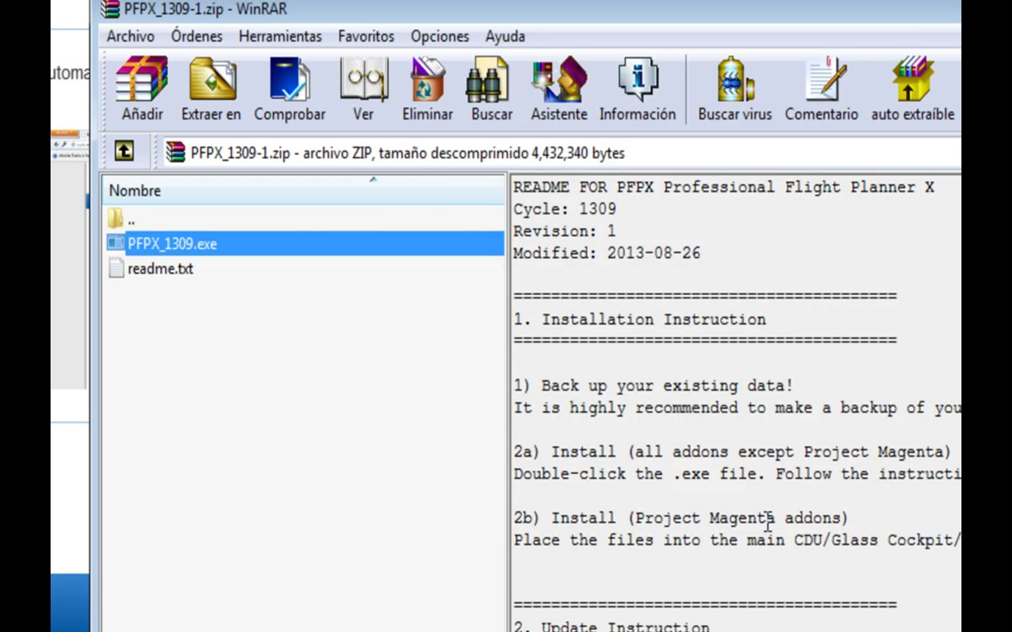
key(alt+F4)
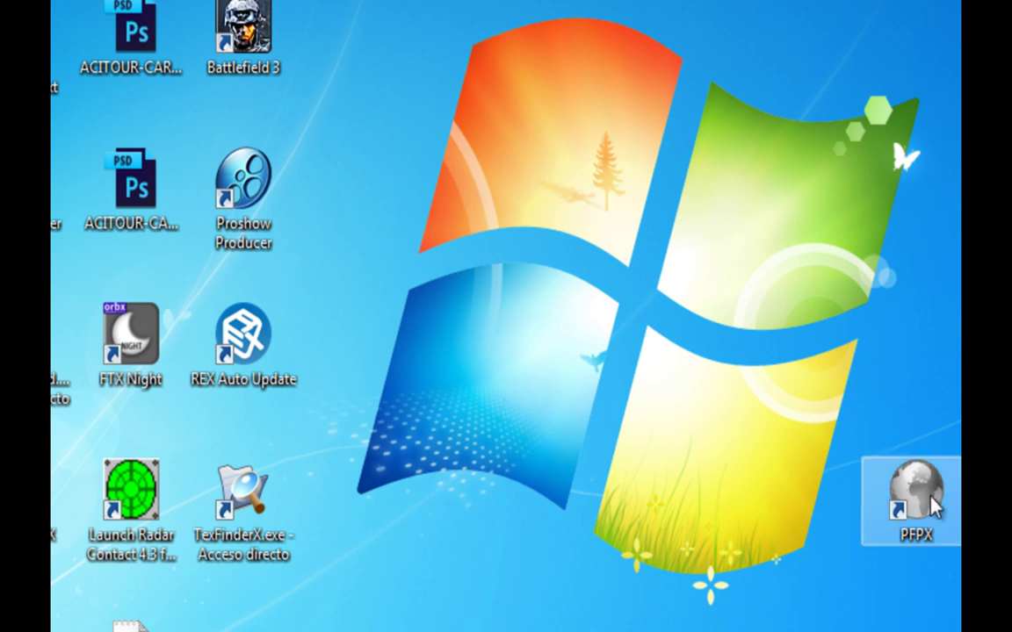
- Launch Professional Flight Planner X from the desktop and check all stored routes for compliance with the new database
double_click(926, 505)
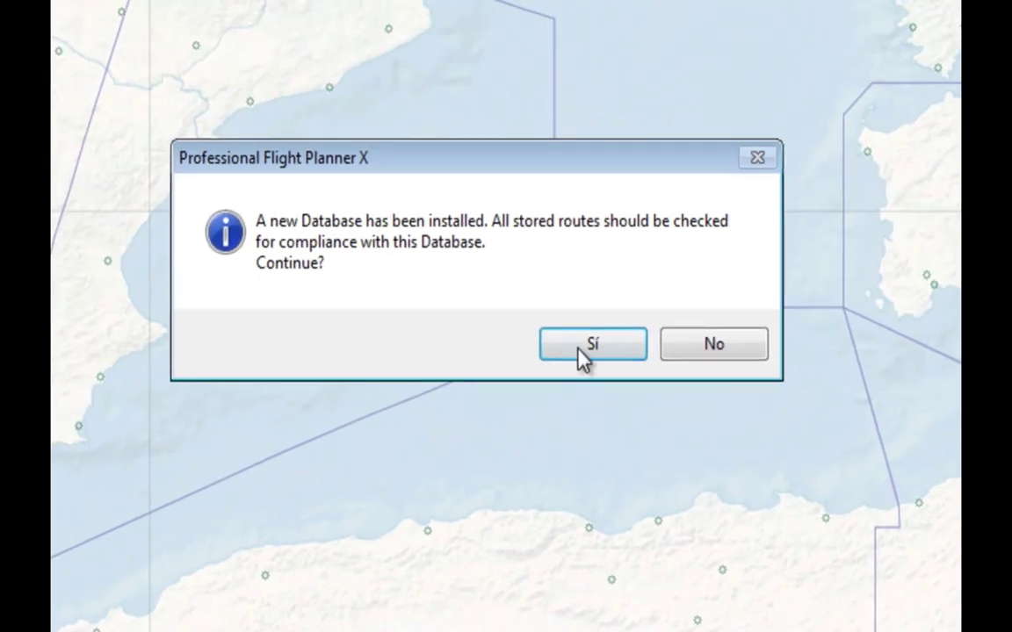
click(507, 214)
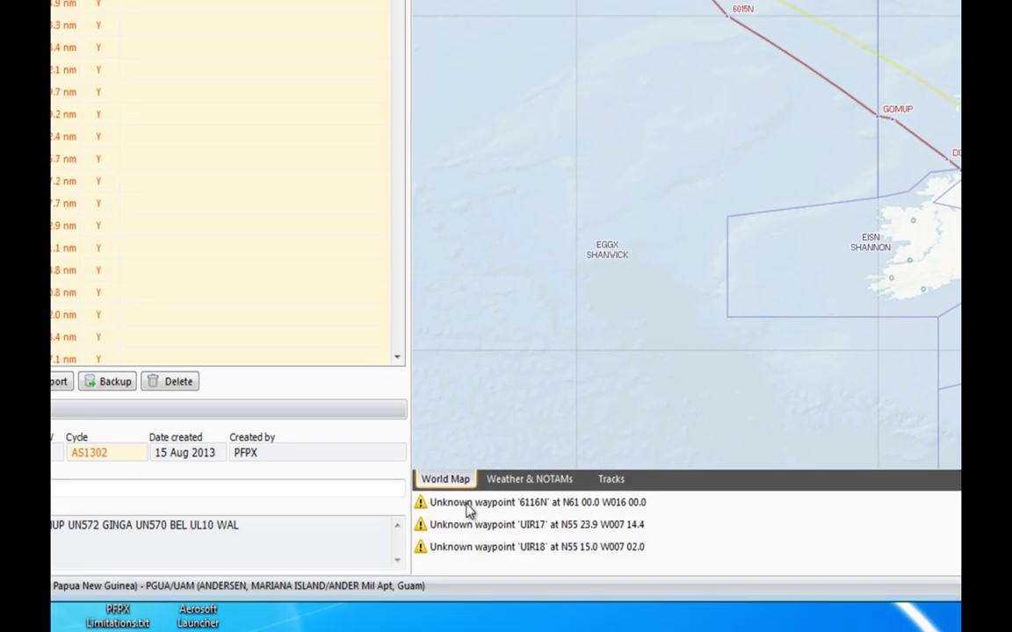
- Examine the ATC route and the waypoint warnings of several outdated routes in the Route Database
click(299, 549)
key(ctrl+a)
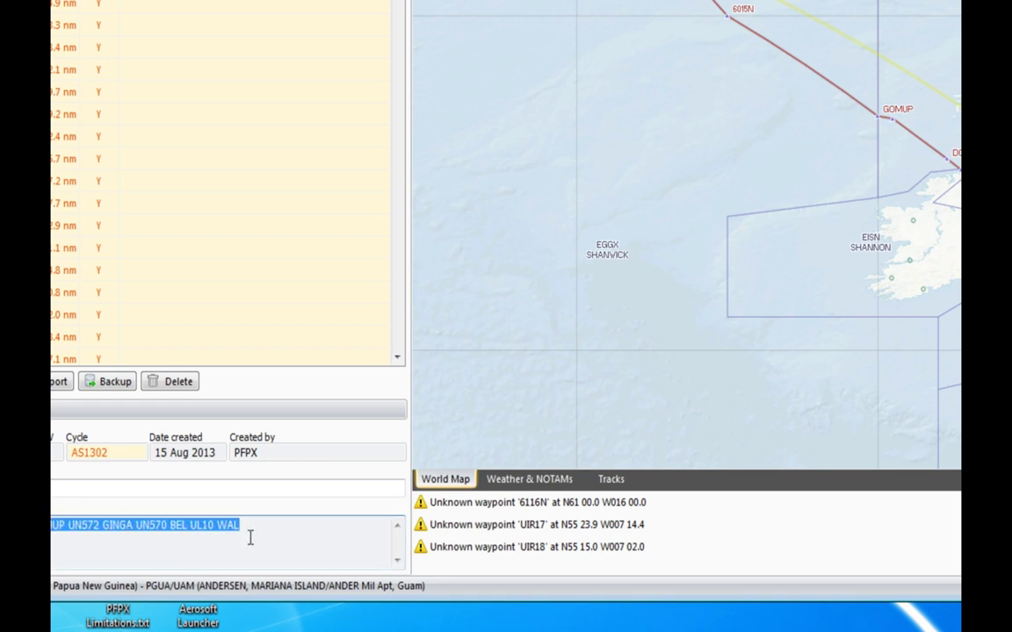
click(529, 512)
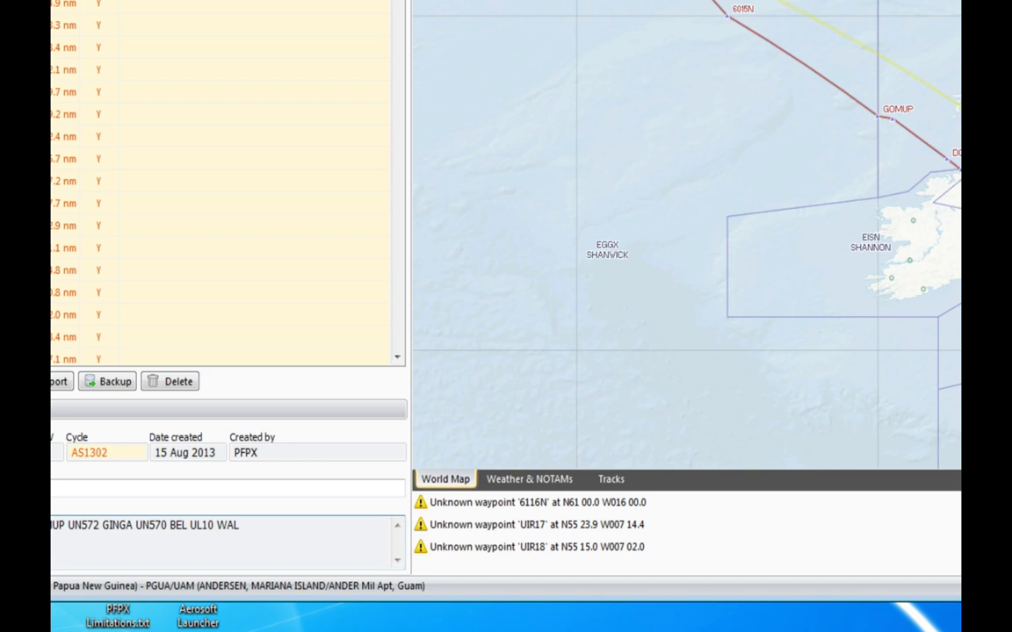
key(End)
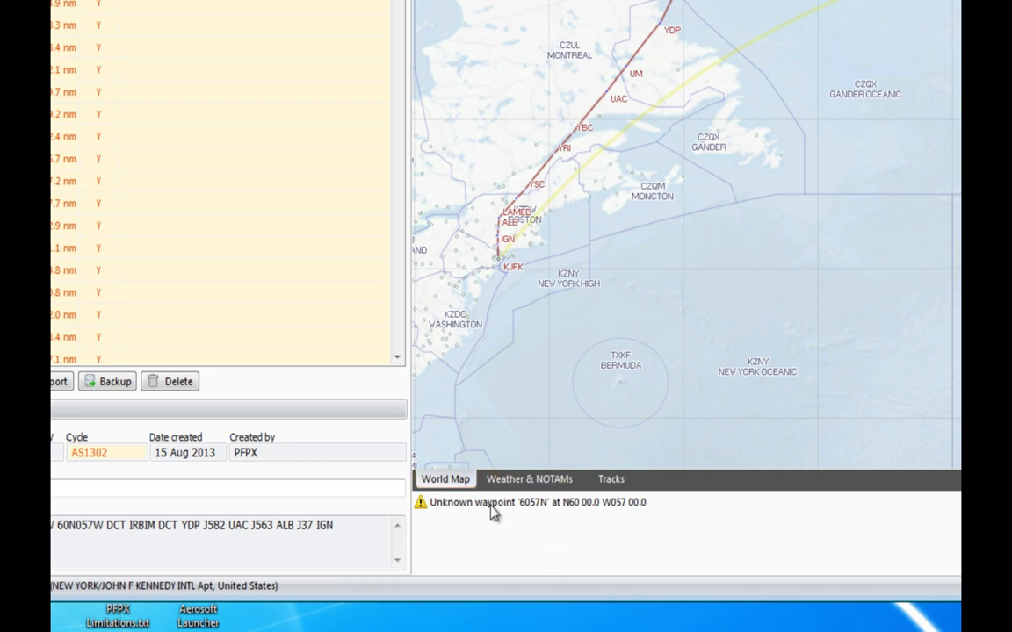
key(Down)
key(Down)
key(Down)
key(Down)
key(Down)
key(Down)
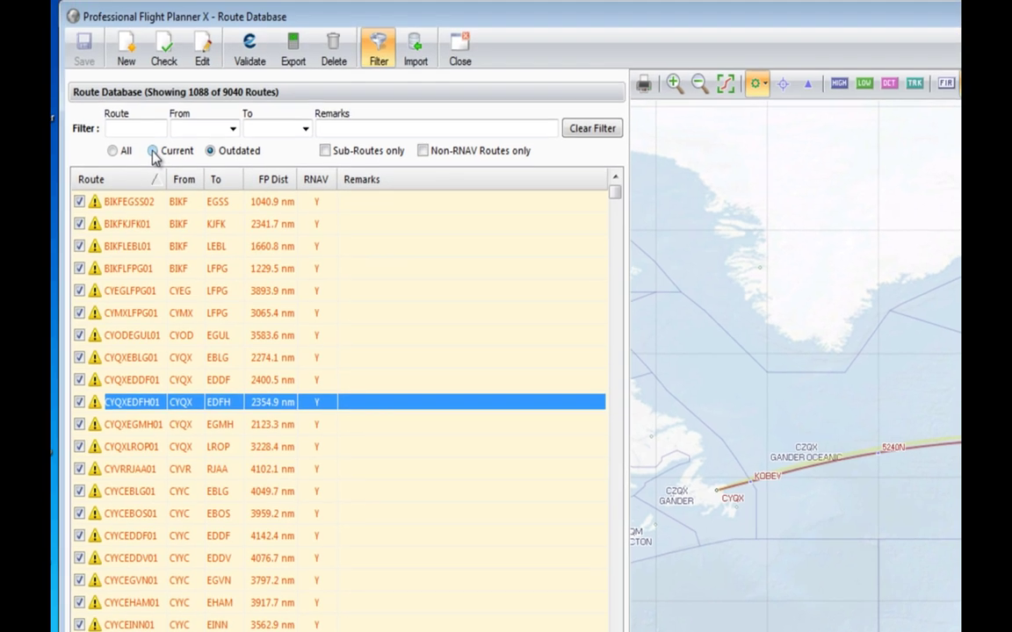
- Filter the Route Database by current routes, by all routes, and back to outdated routes
click(153, 154)
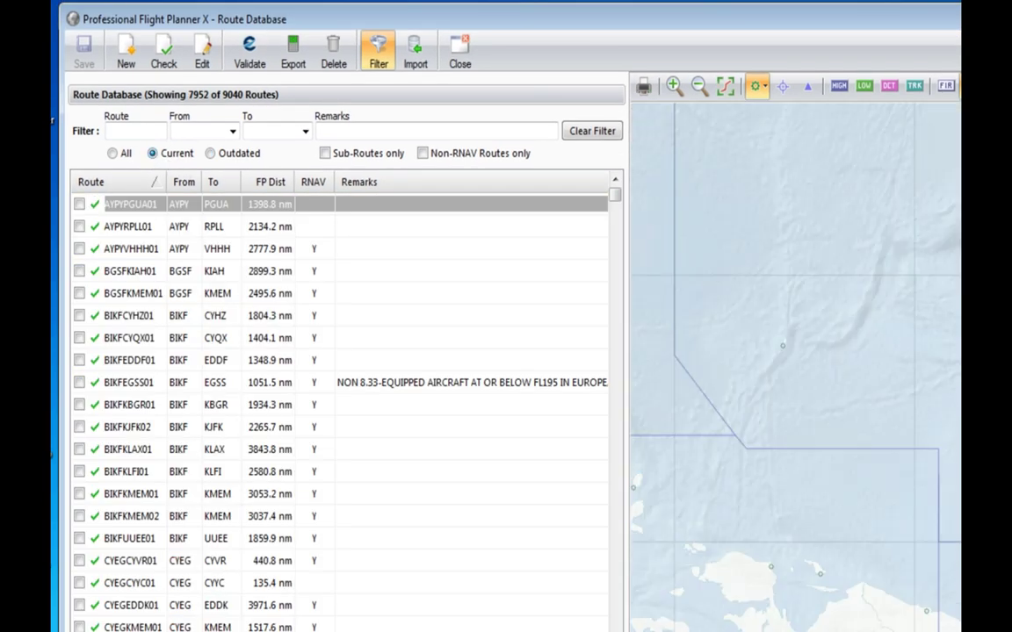
click(111, 152)
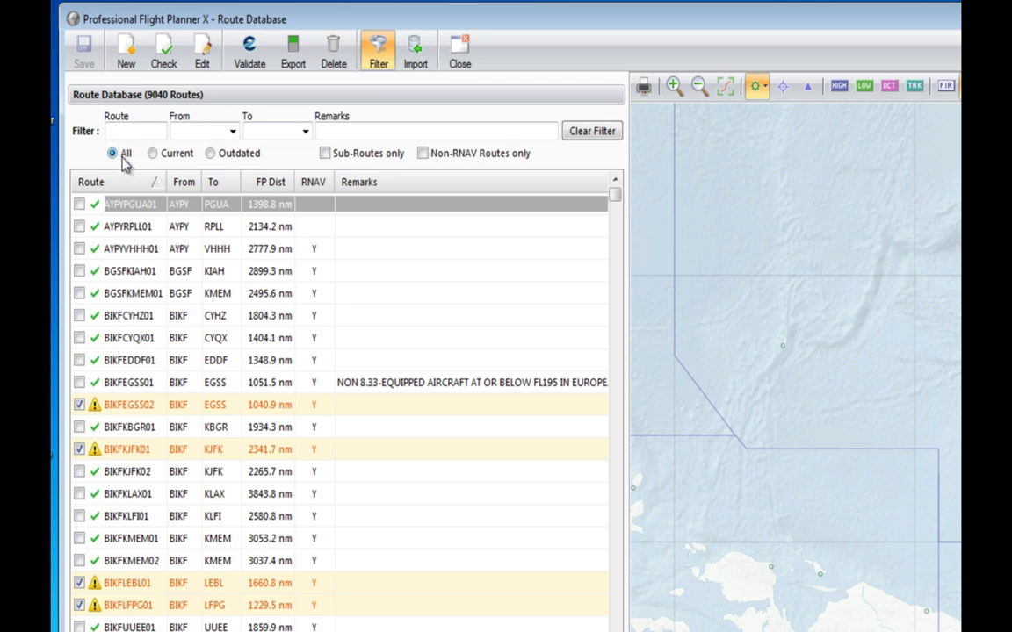
click(208, 153)
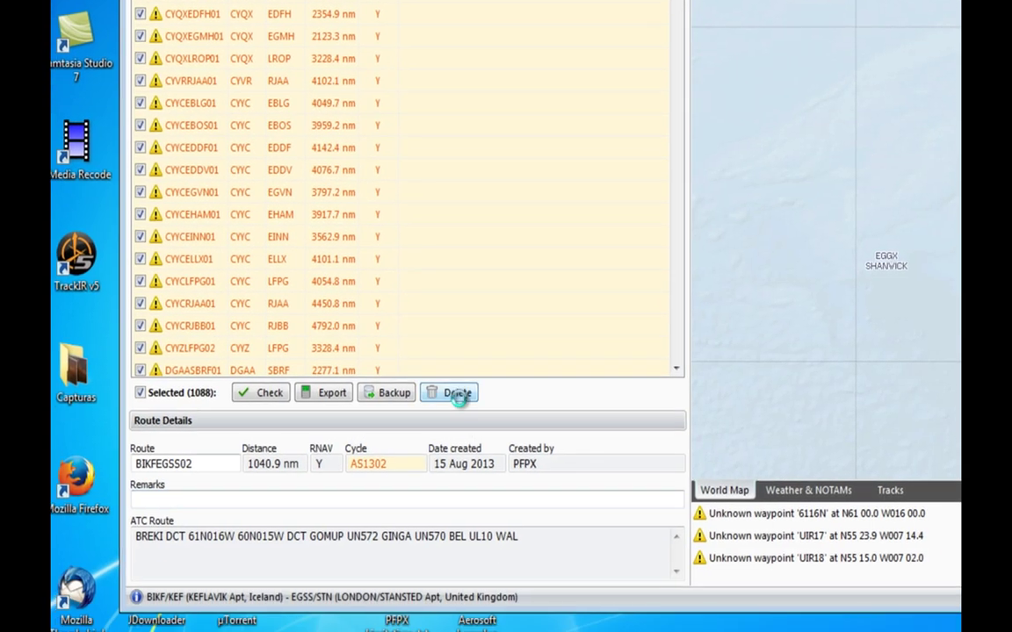
- Delete all selected outdated routes from the Route Database and close it
click(457, 393)
click(828, 162)
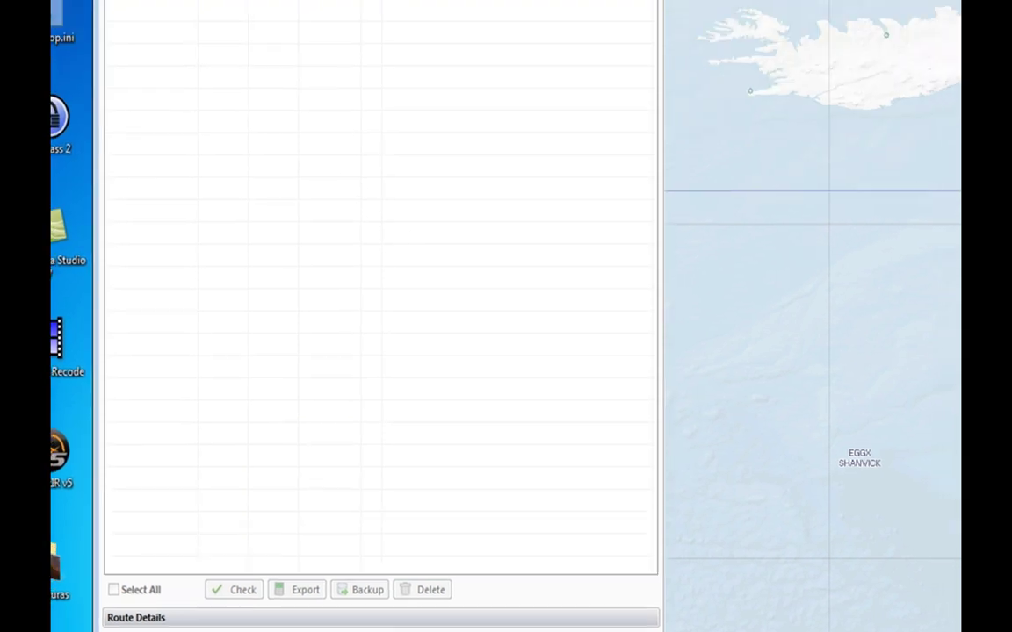
key(Escape)
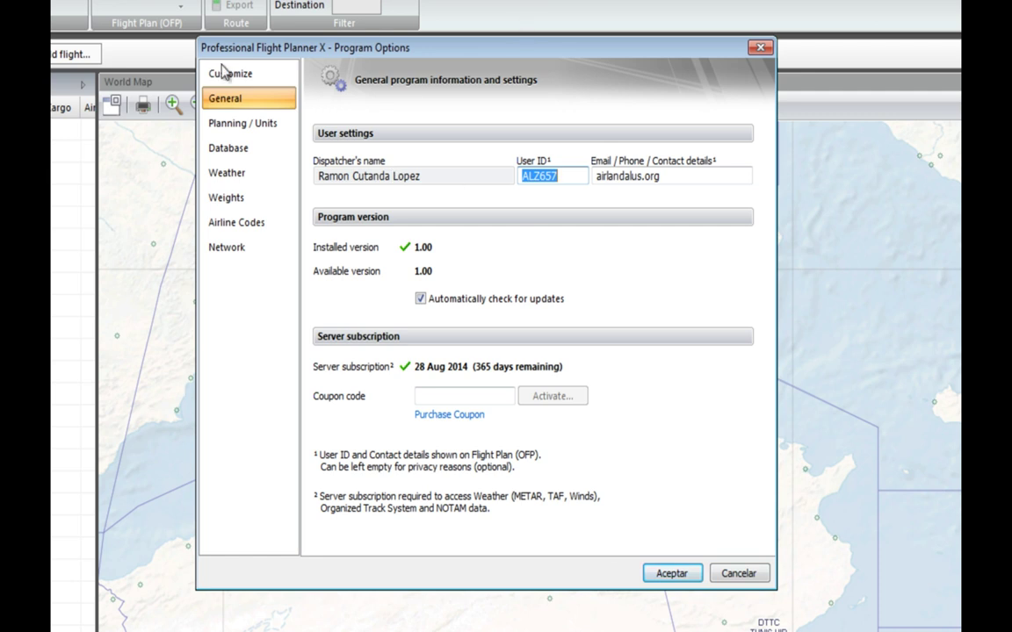
- Remove Airport properties, Waypoint & Airway Editor, Fuel Policy Editor and Weather from the Quick Access Toolbar through the Program Options
click(736, 574)
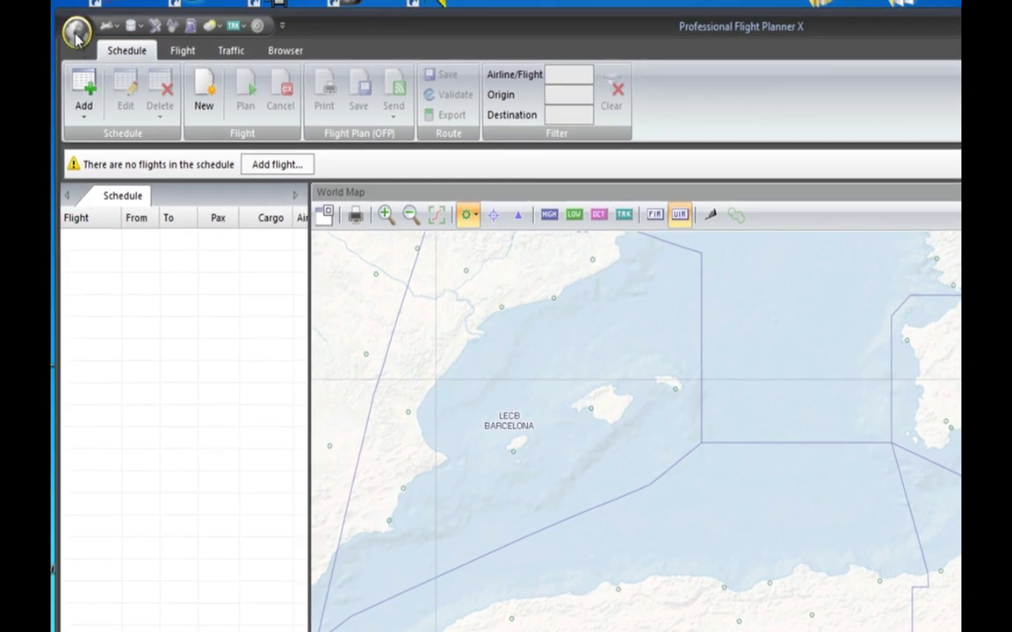
click(77, 33)
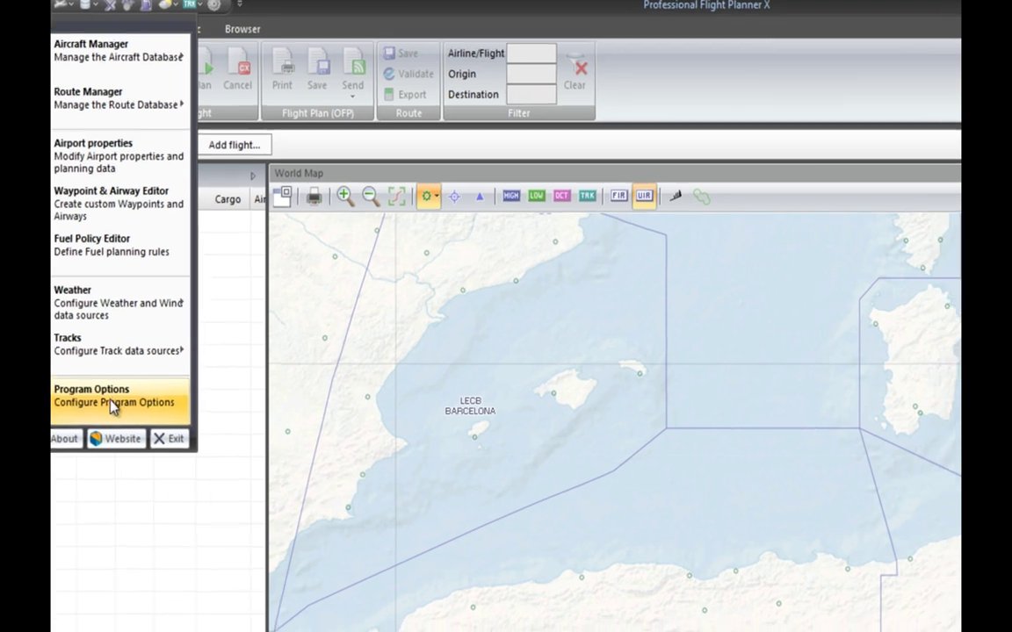
click(154, 420)
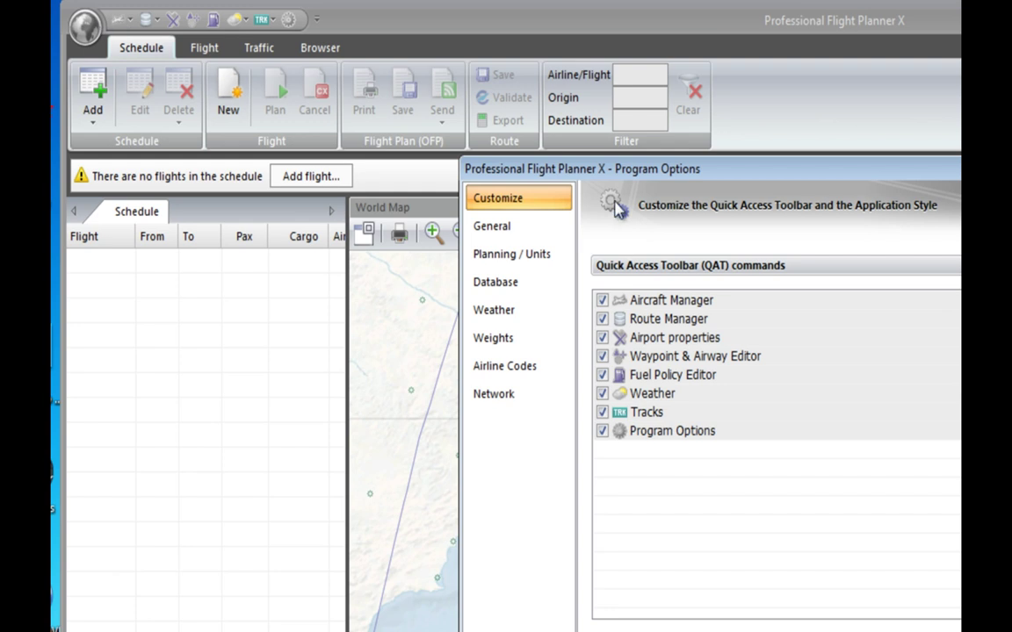
click(601, 338)
click(602, 356)
click(601, 375)
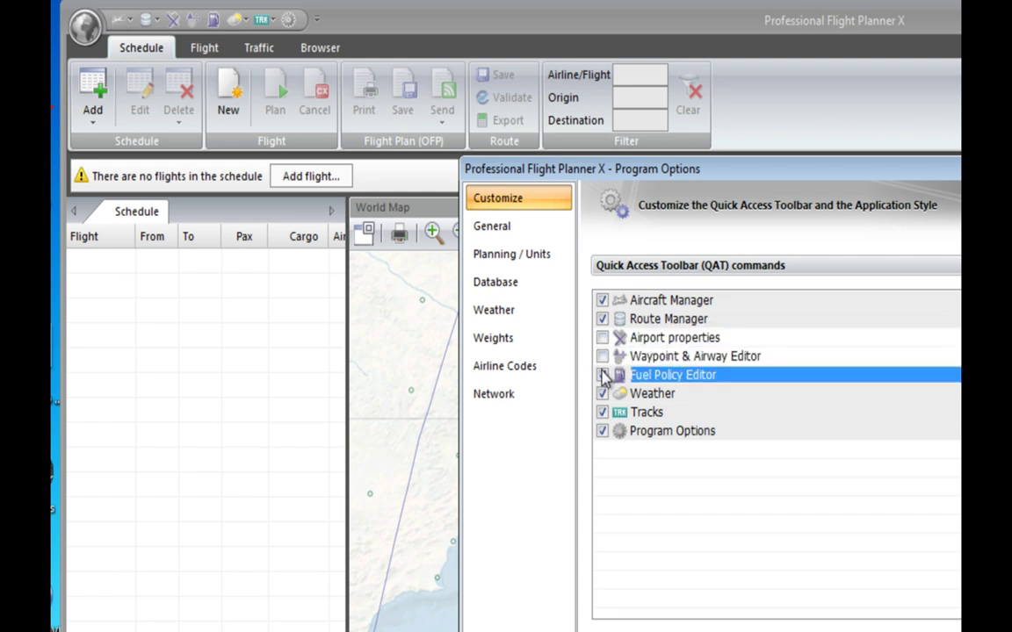
click(601, 393)
key(Return)
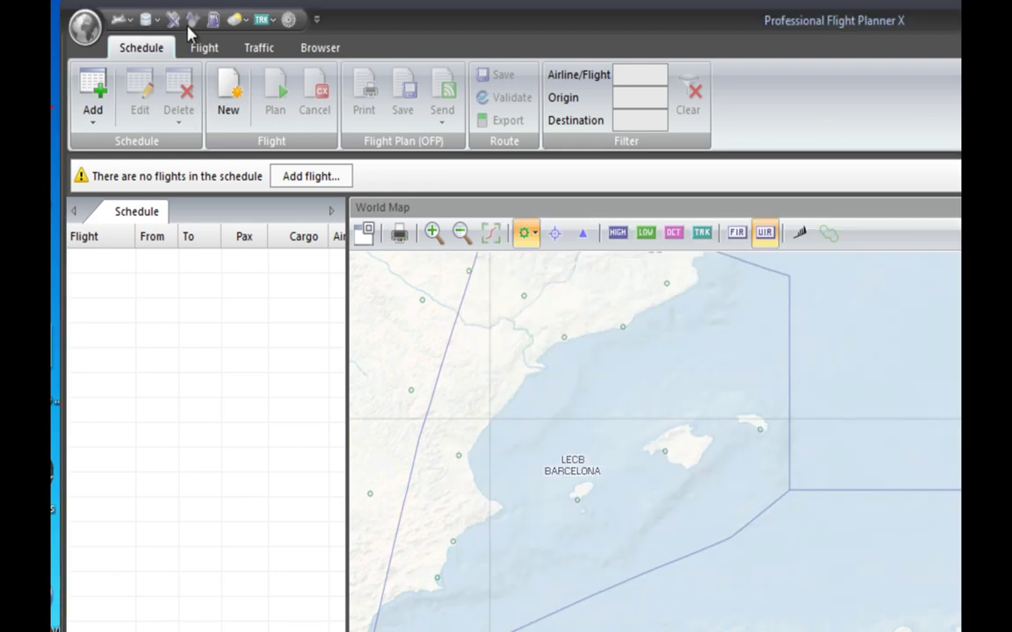
- Restore Airport properties, Waypoint & Airway Editor, Fuel Policy Editor and Weather to the Quick Access Toolbar, and review the available application styles
click(85, 27)
click(151, 454)
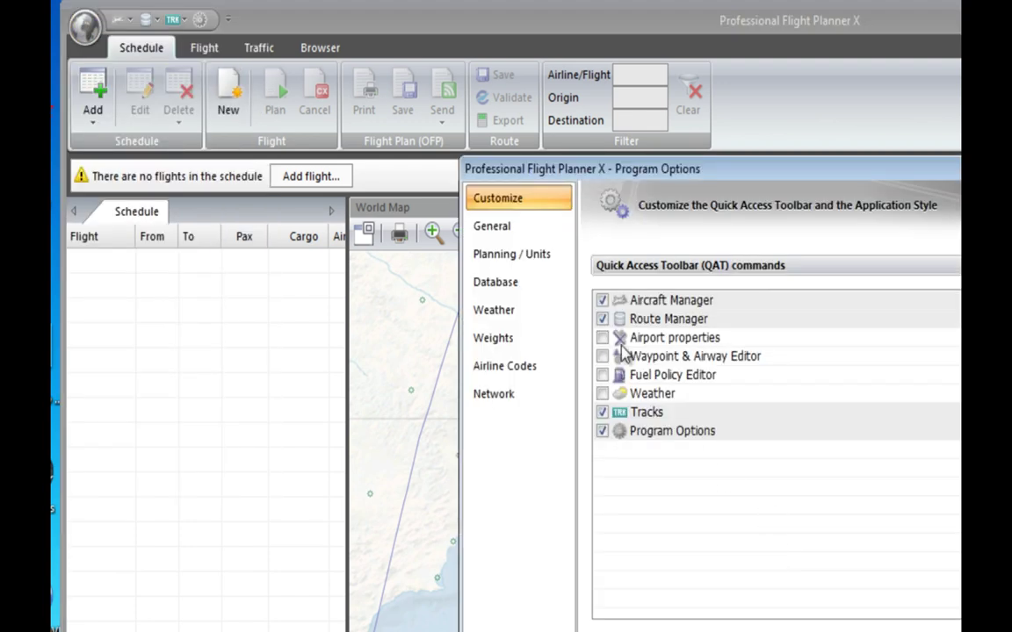
click(601, 337)
click(602, 355)
click(602, 374)
click(601, 394)
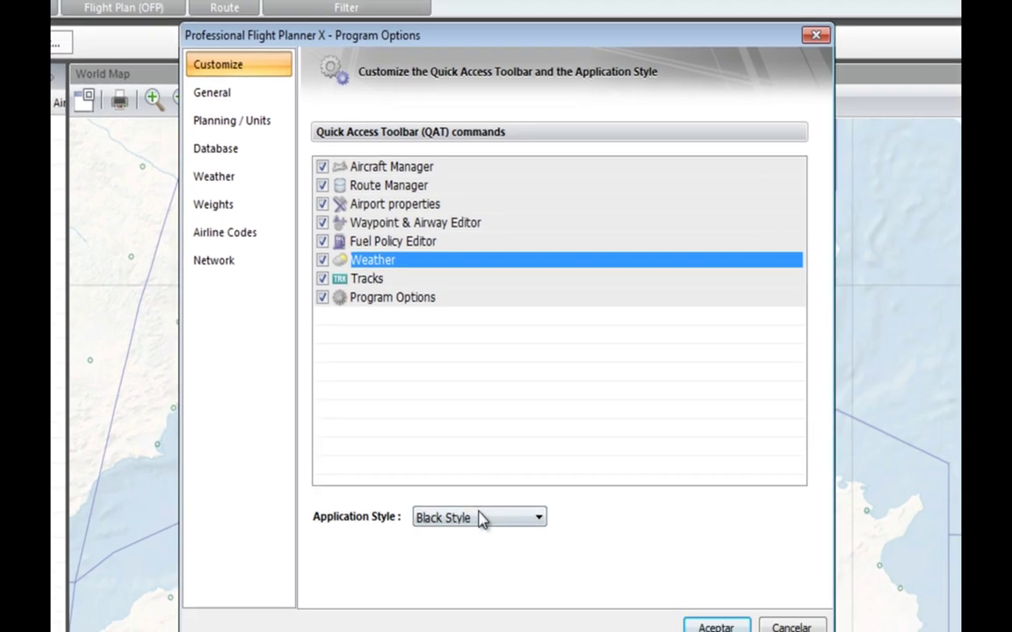
click(481, 519)
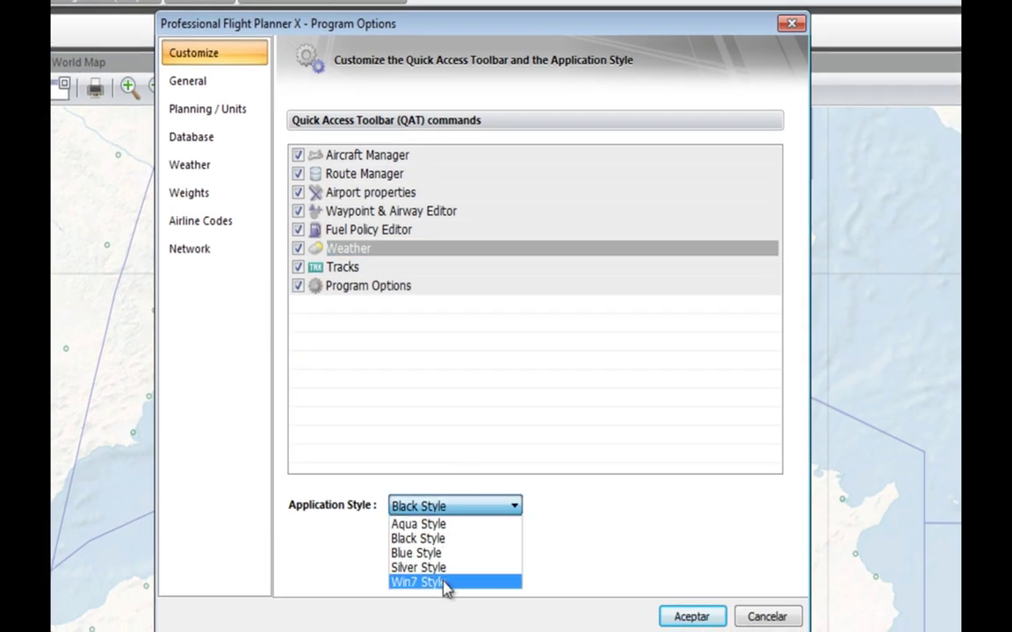
click(583, 529)
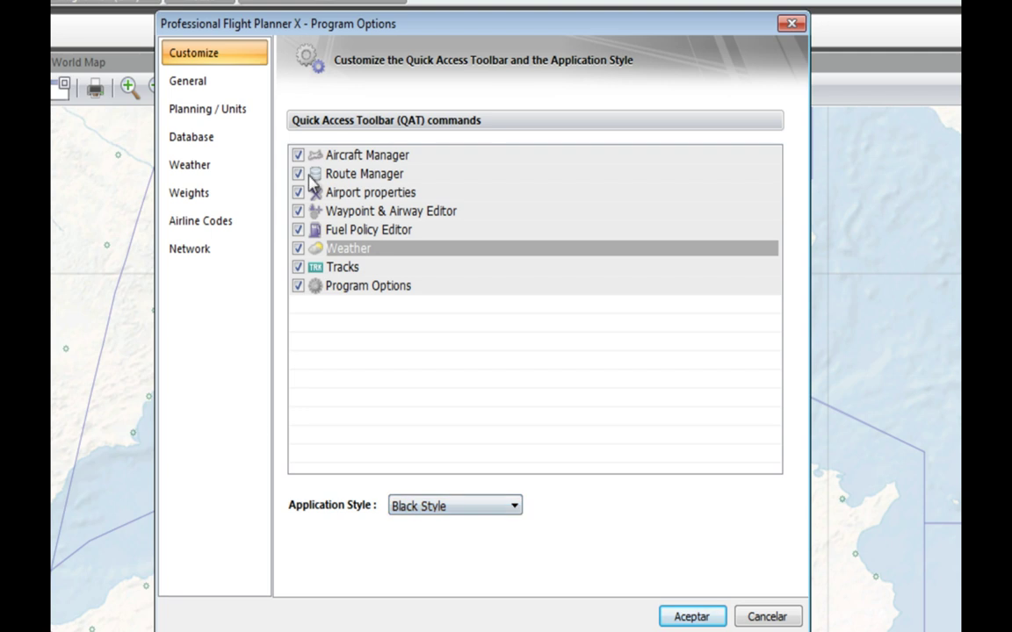
- Review the user ID, contact details and coupon code fields in the general program settings
click(187, 84)
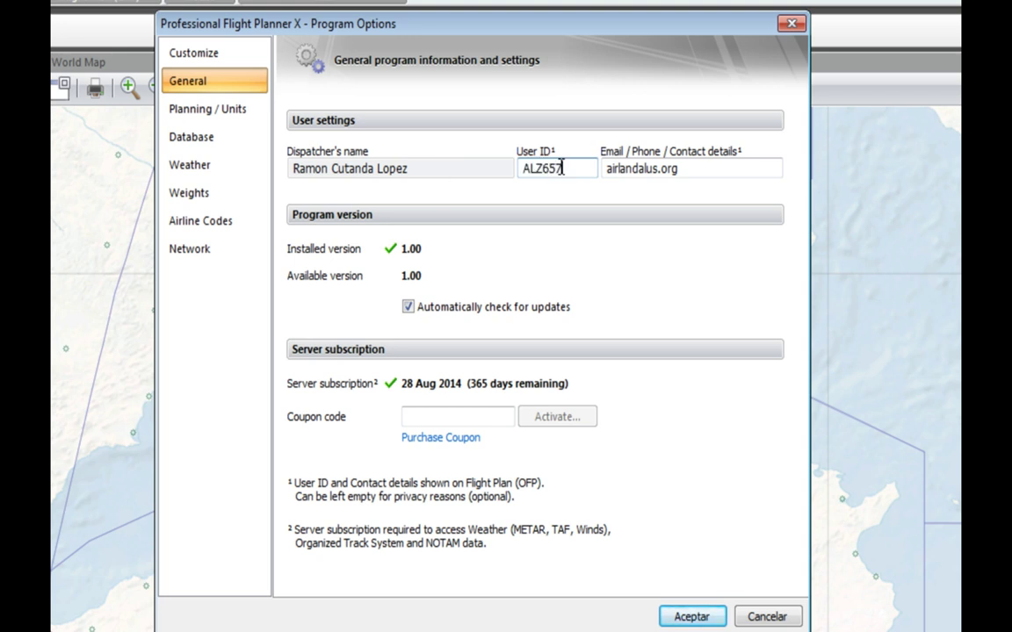
click(526, 173)
drag(587, 168, 511, 167)
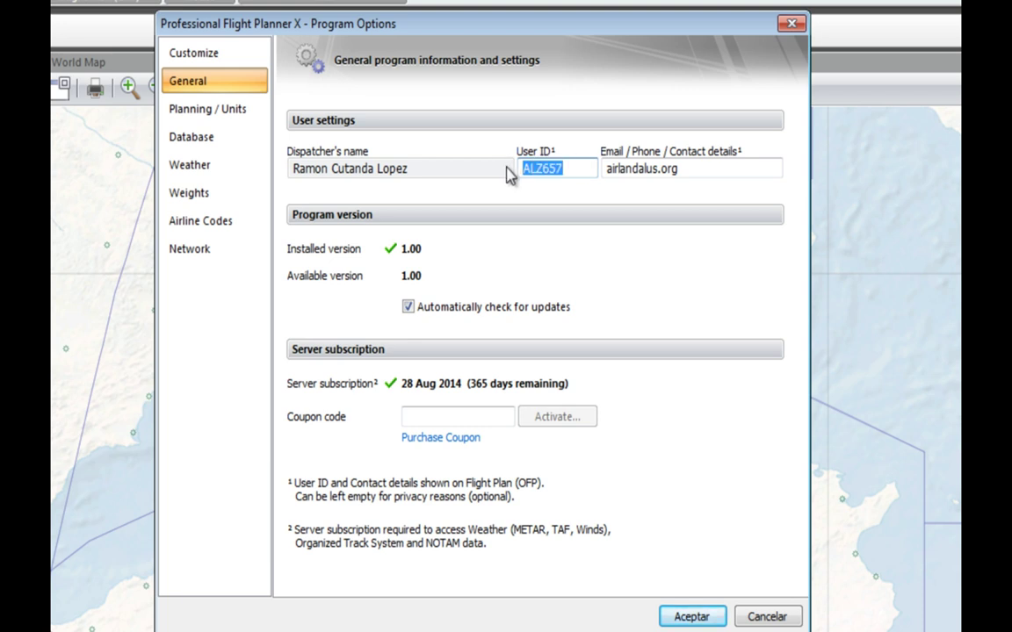
drag(698, 167, 576, 162)
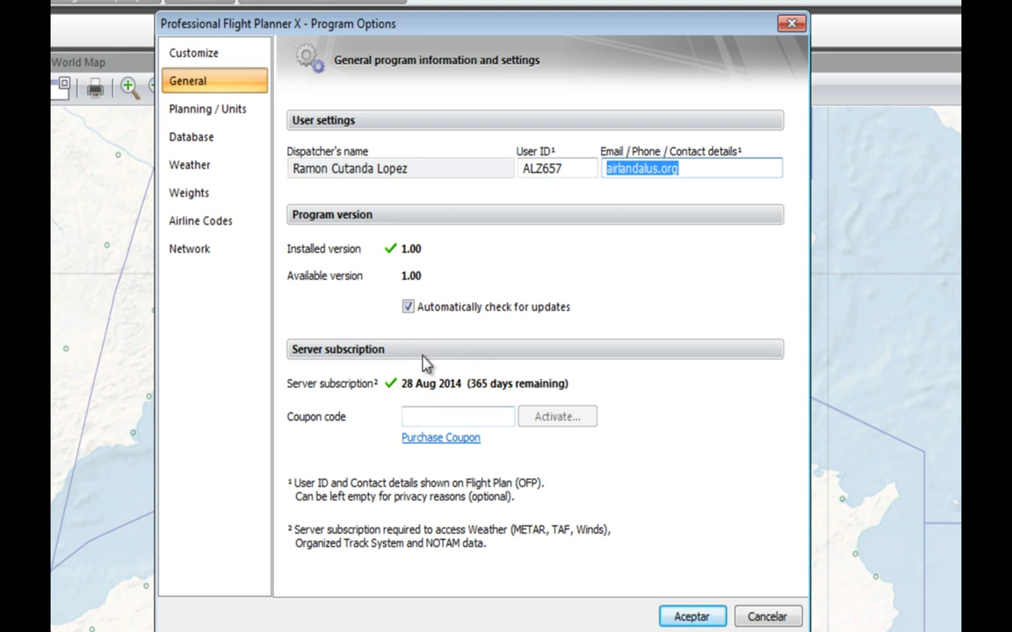
click(481, 420)
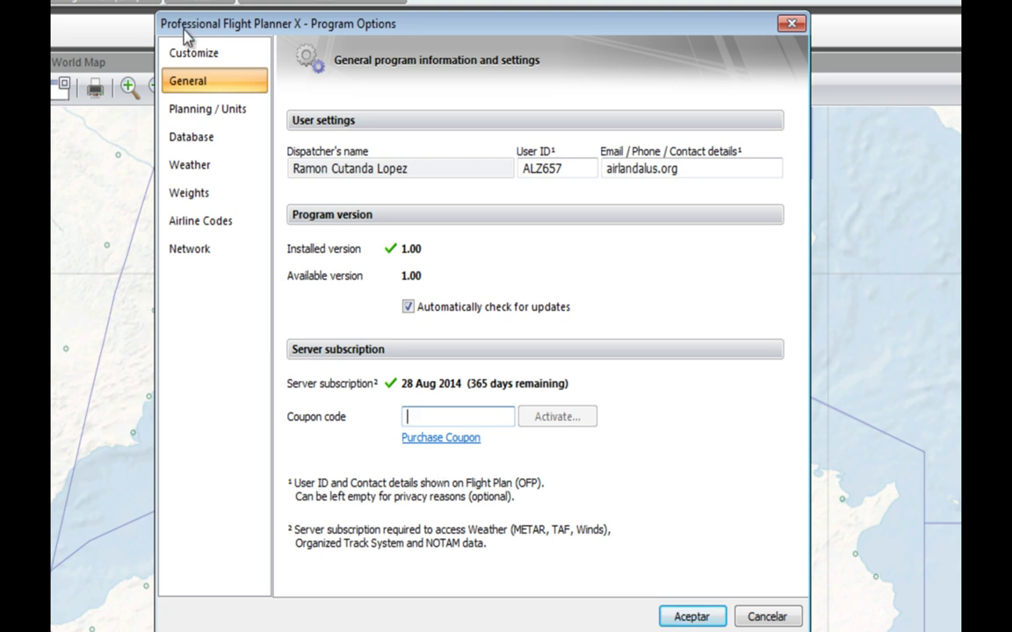
- Review the preferred route format, weight and length unit choices in the Planning / Units options
click(172, 114)
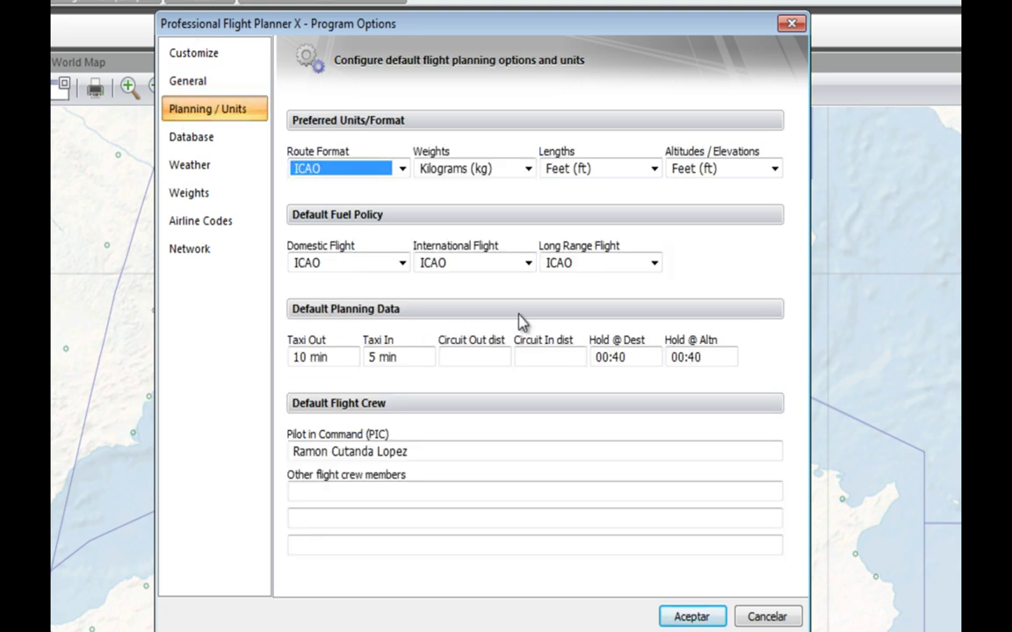
click(377, 172)
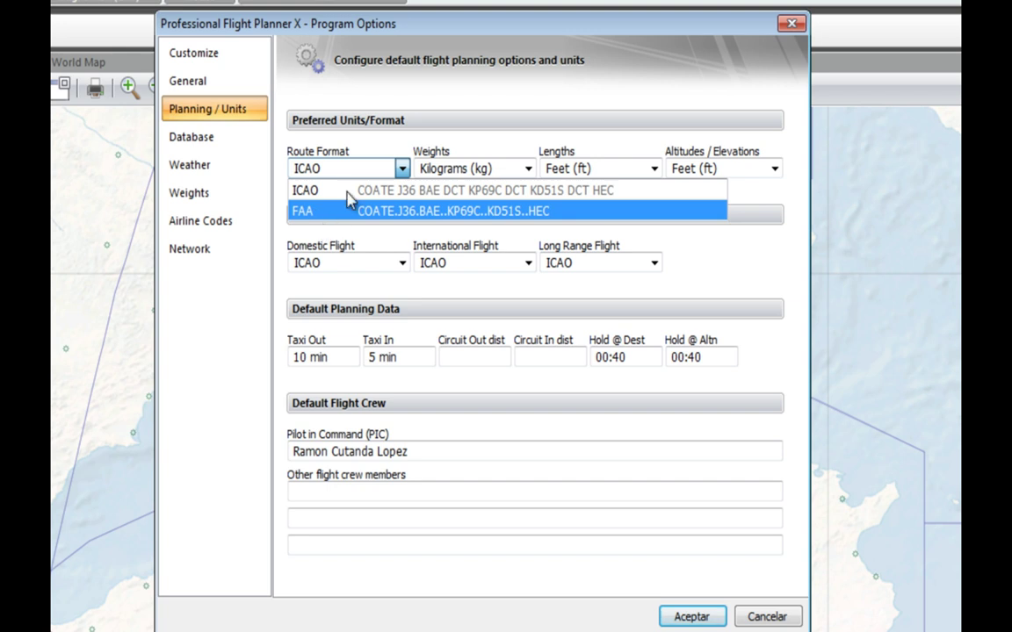
click(306, 144)
click(499, 173)
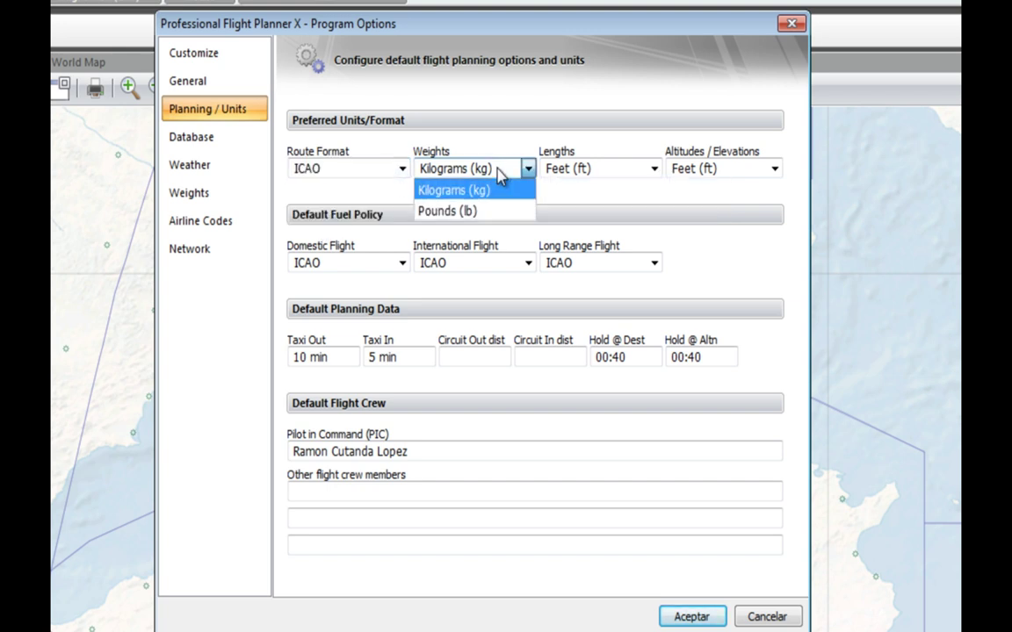
click(528, 170)
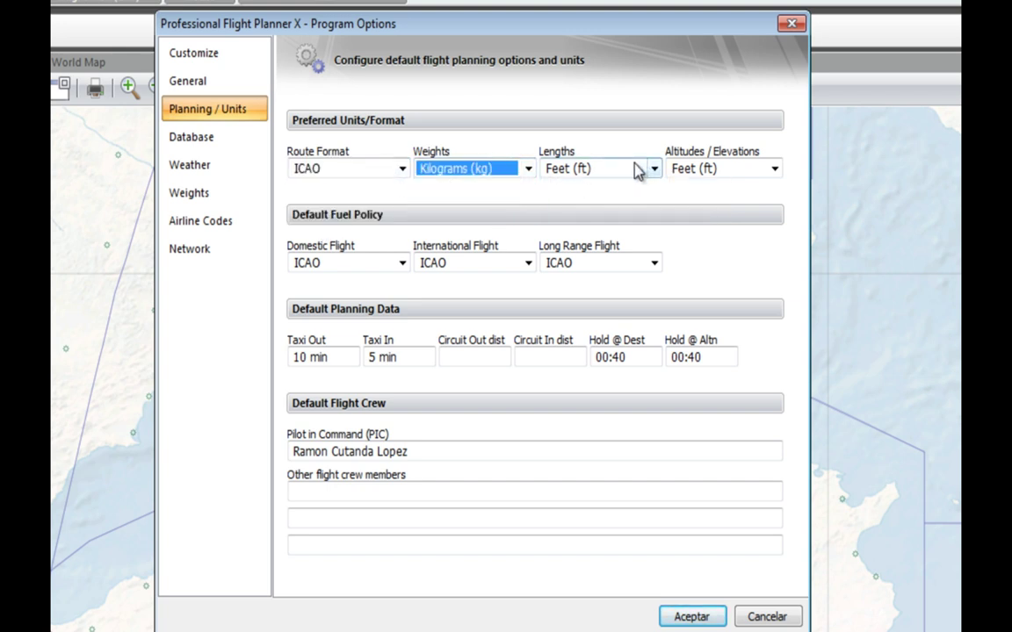
click(639, 170)
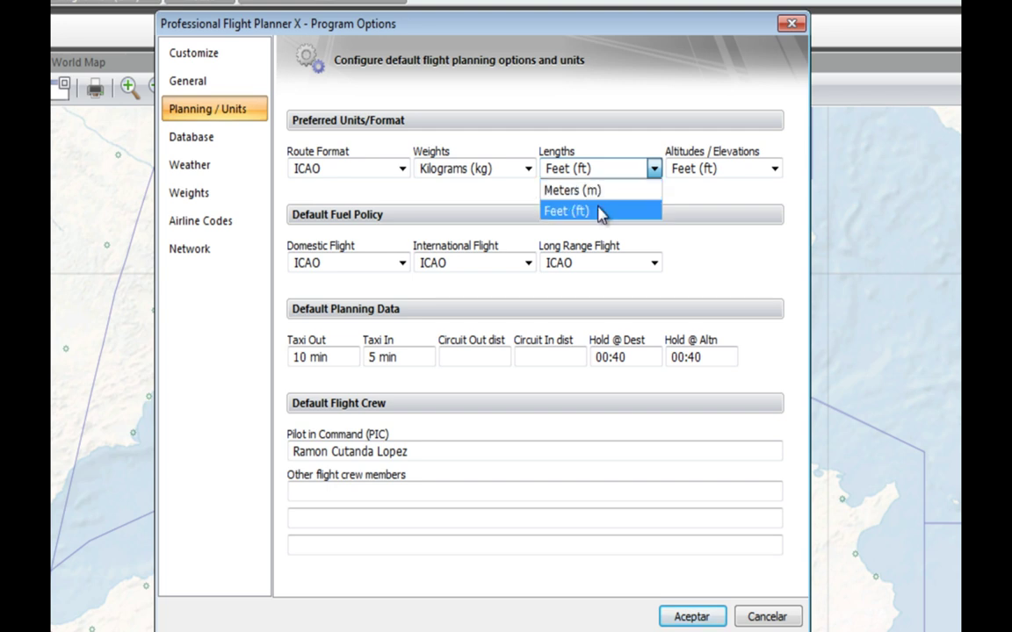
click(582, 166)
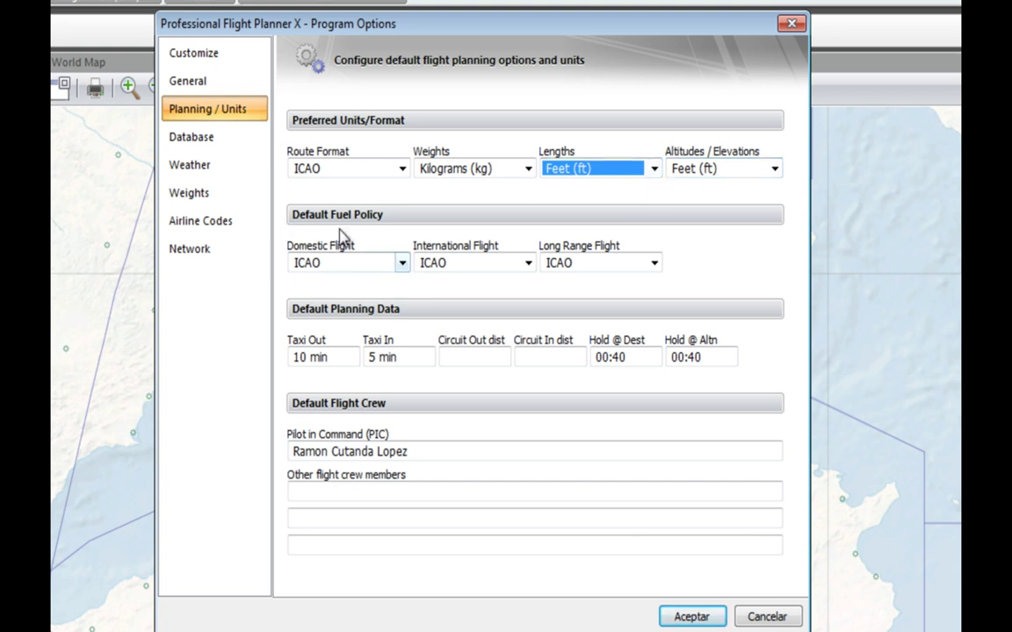
- Check the default fuel policy choices for domestic, international and long range flights
click(400, 262)
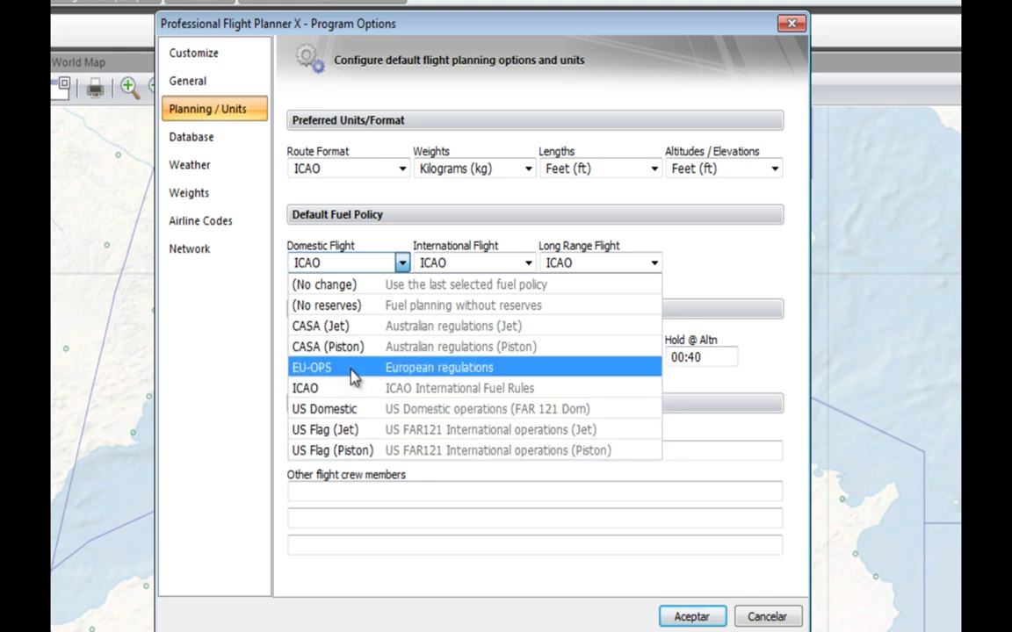
click(370, 217)
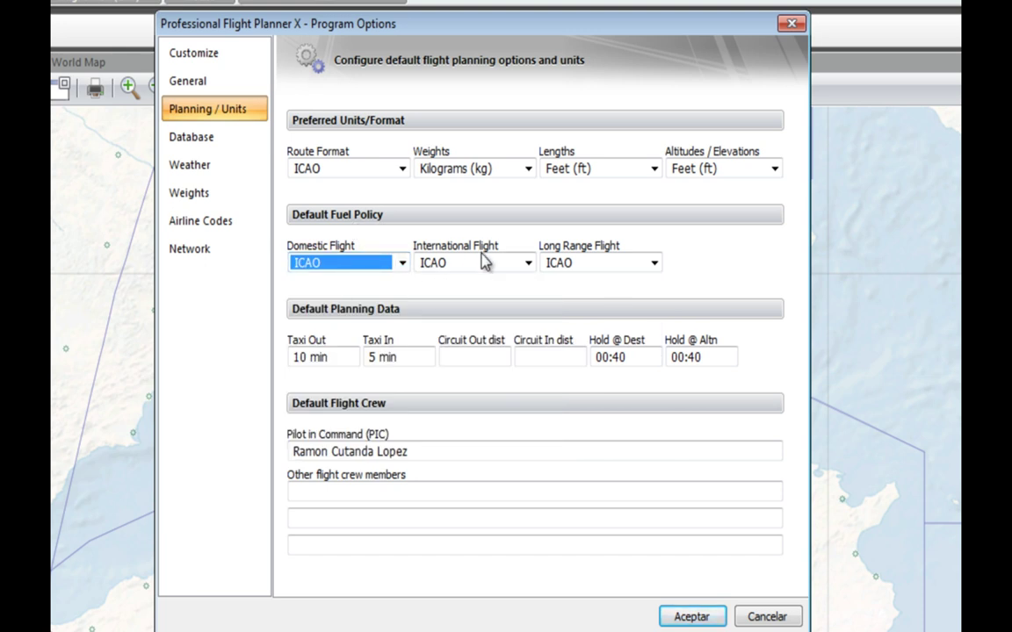
click(470, 264)
click(470, 265)
click(632, 264)
click(652, 266)
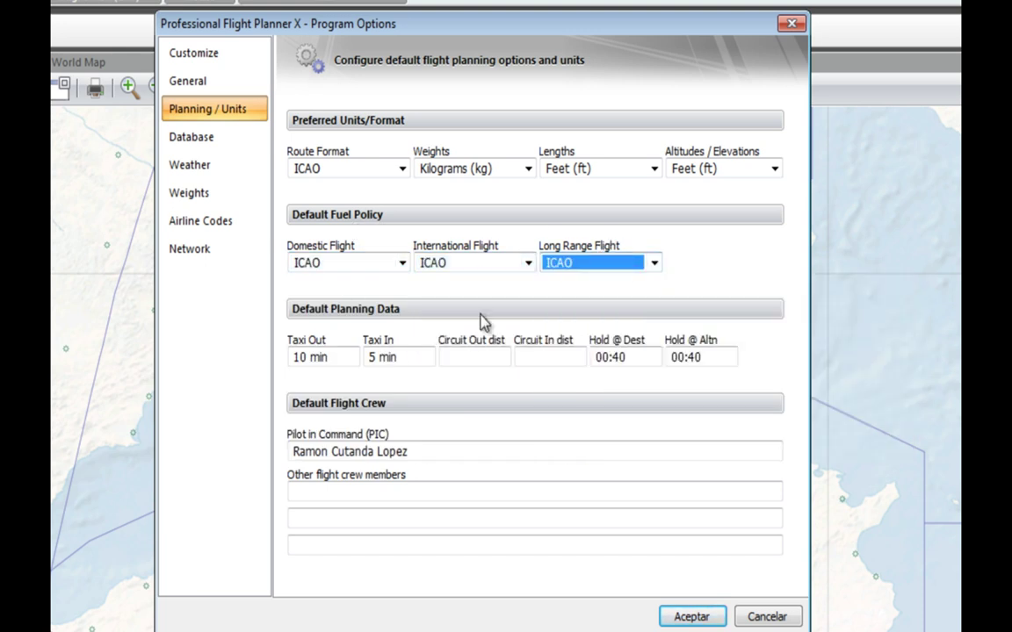
- Look over the default taxi, hold, circuit and pilot-in-command data, and examine the database statistics
click(311, 354)
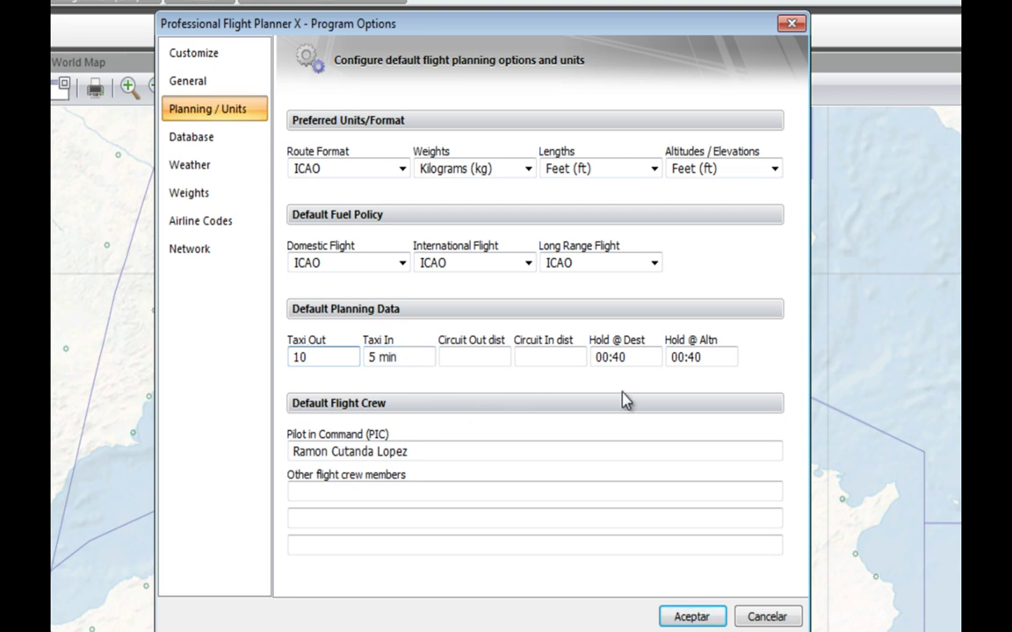
click(650, 361)
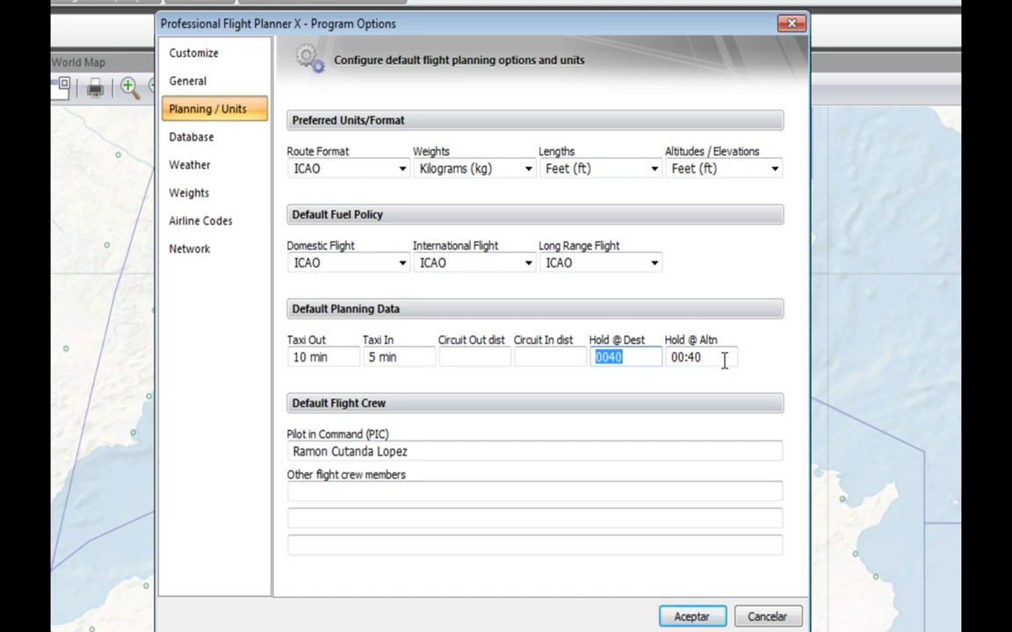
click(467, 356)
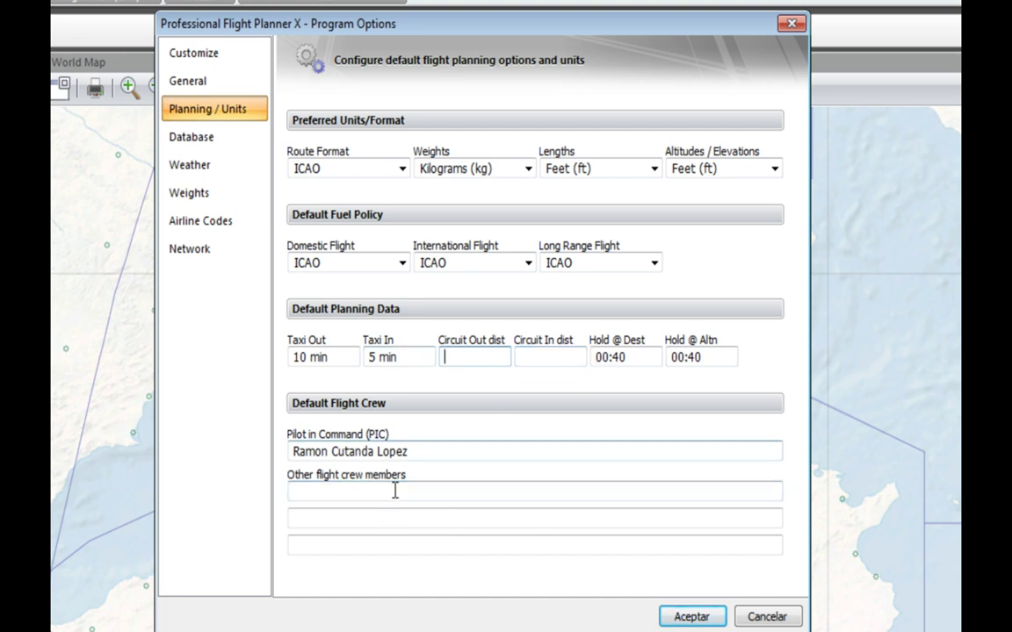
drag(434, 453, 226, 442)
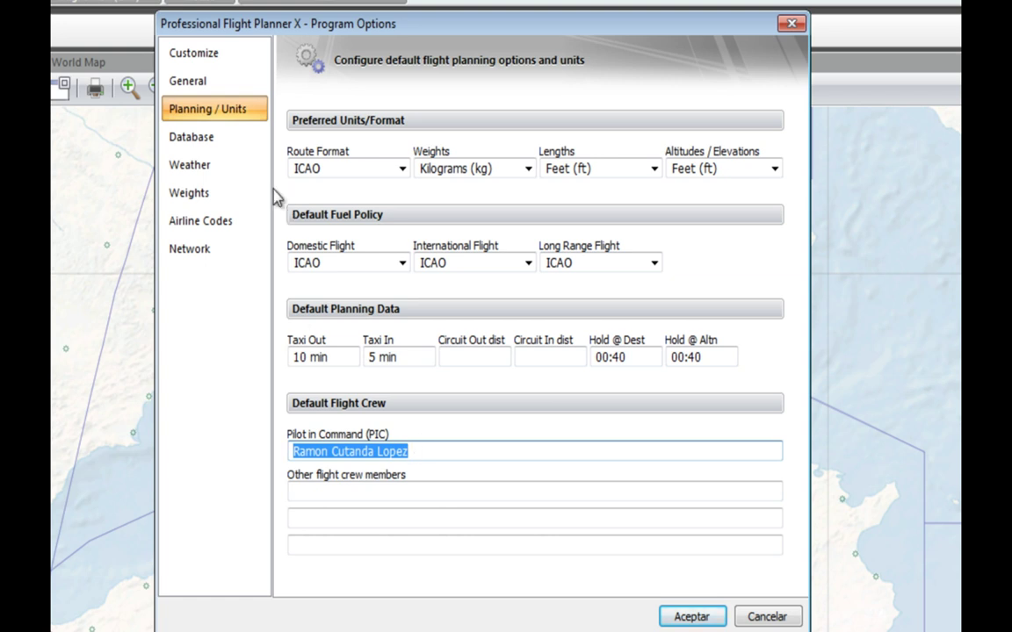
click(198, 136)
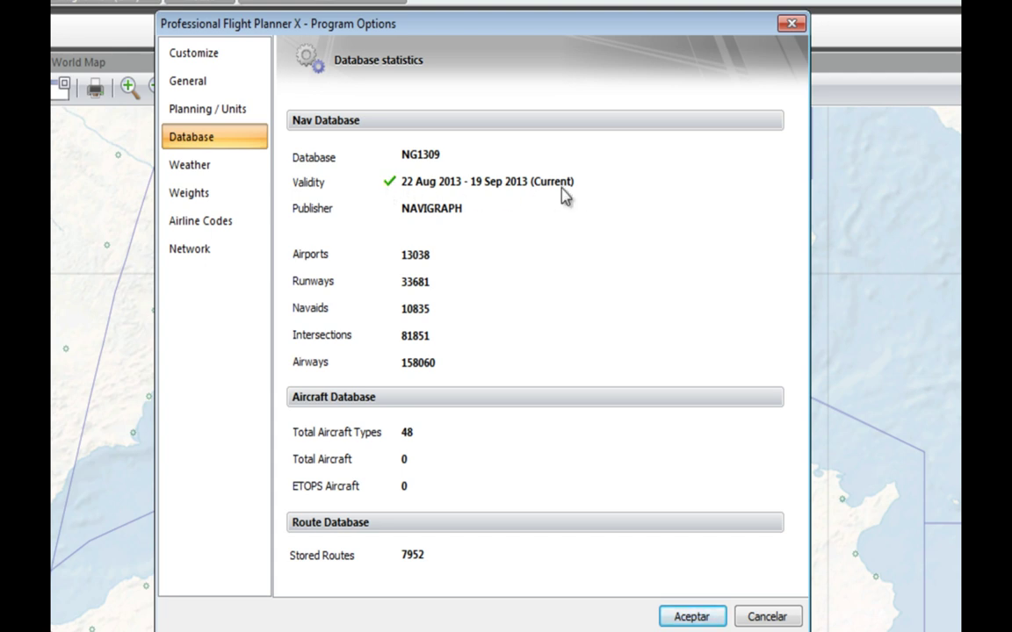
- Remove the AppData part from the Active Sky path in the weather settings and clear the rest of the path
click(190, 166)
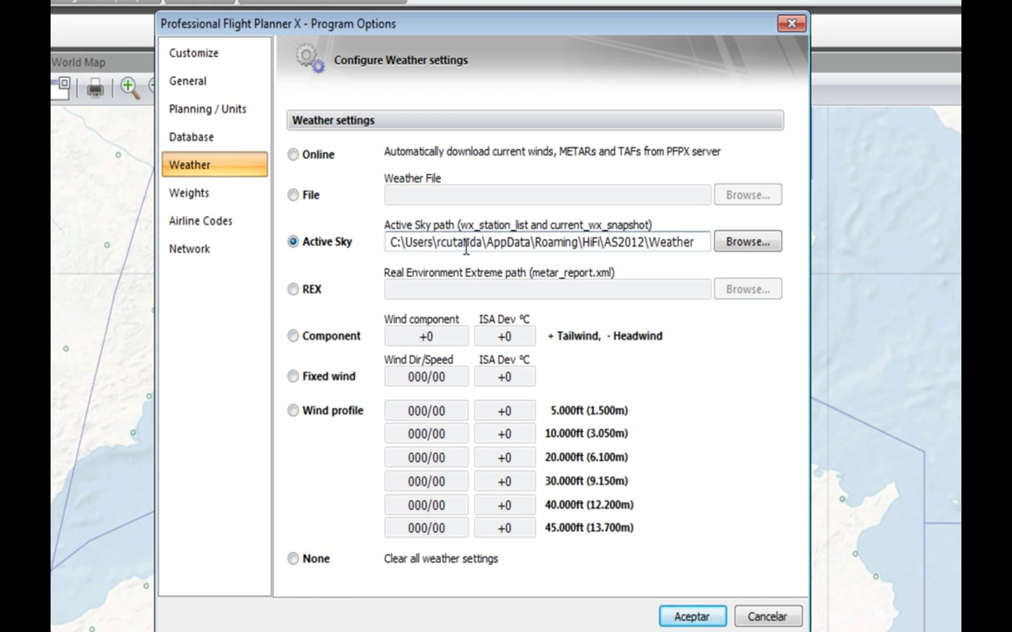
drag(486, 243, 517, 245)
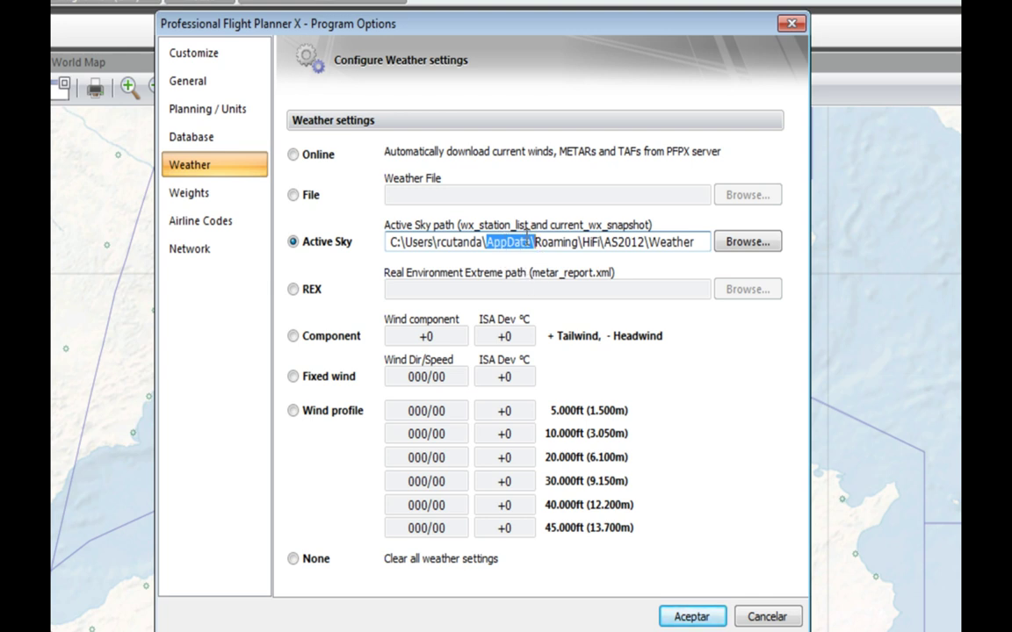
right_click(531, 237)
click(589, 355)
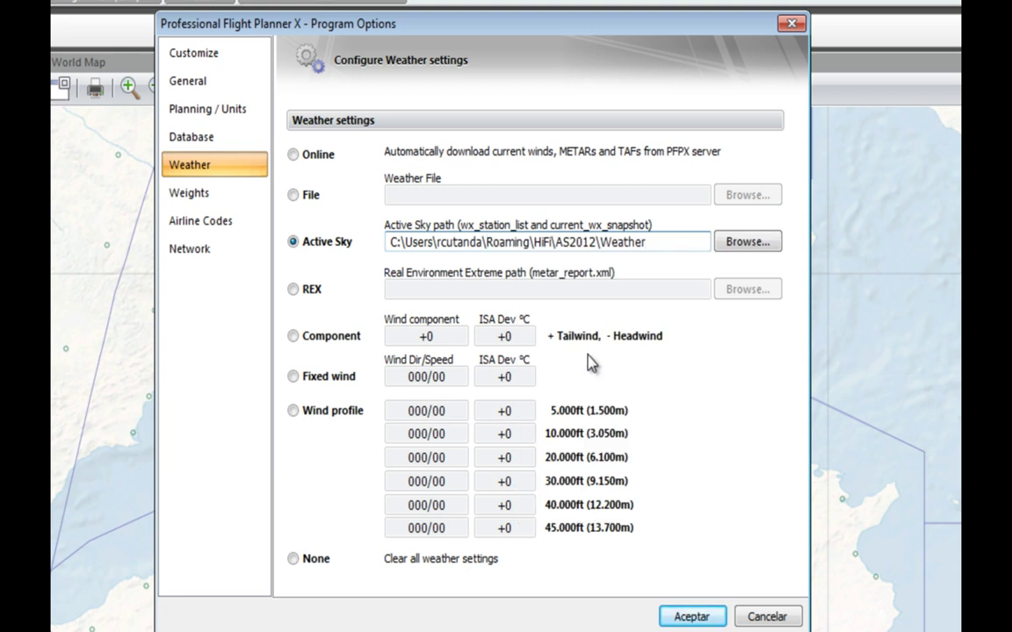
key(ctrl+a)
key(Delete)
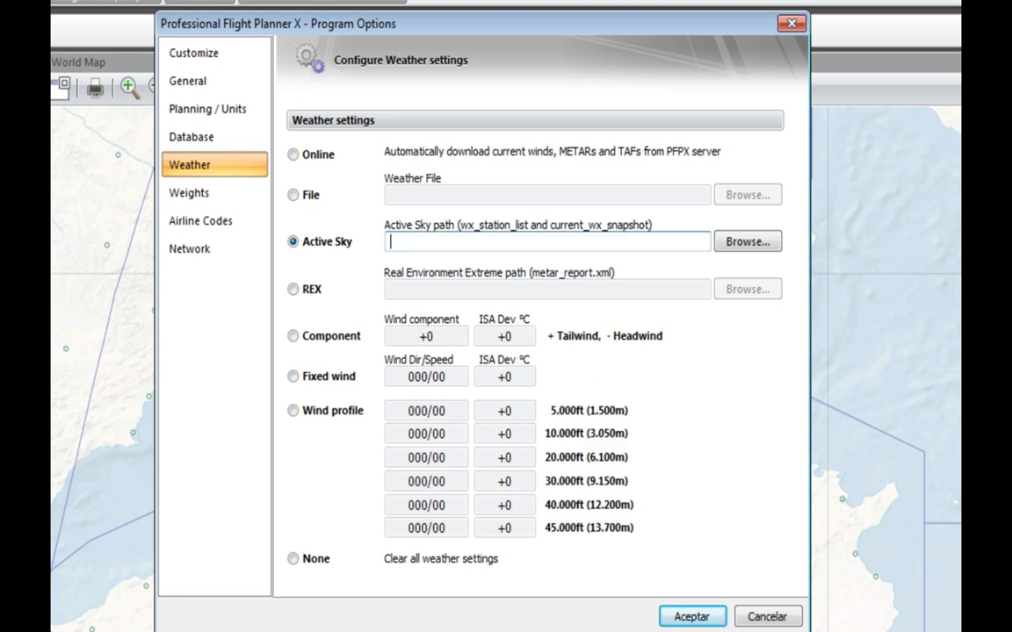
key(Return)
- Reopen the weather settings in the Program Options and bring up the FSX_Addons folder in Windows Explorer
click(530, 376)
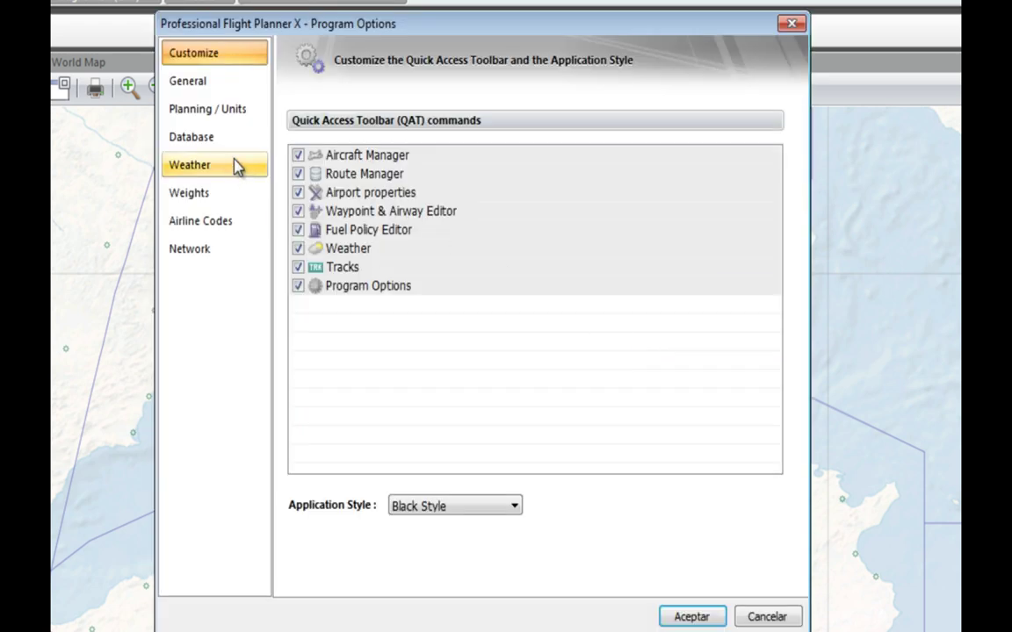
click(191, 137)
click(199, 167)
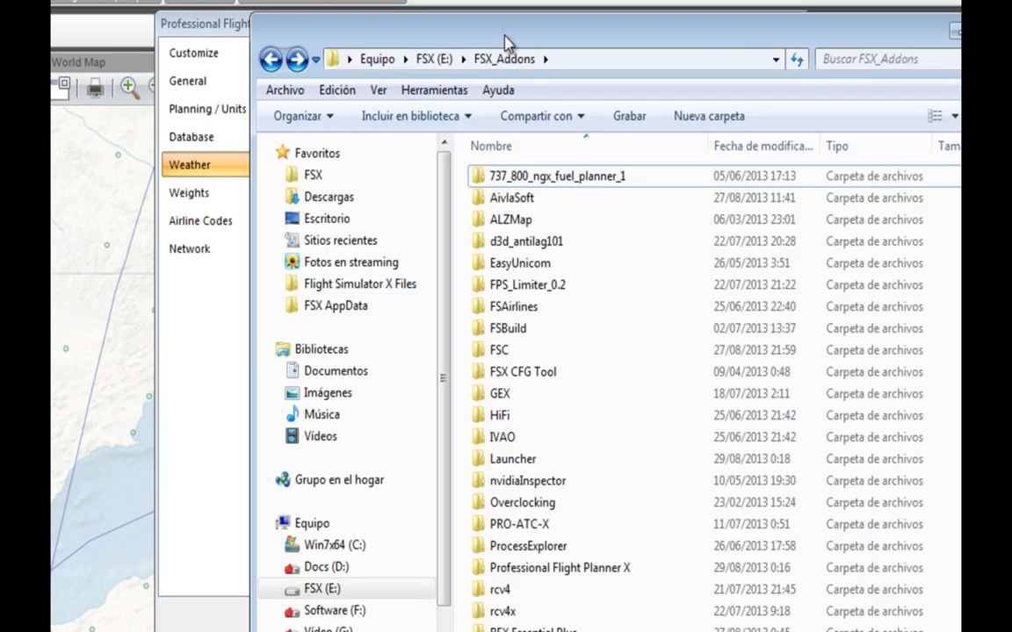
drag(456, 35, 456, 60)
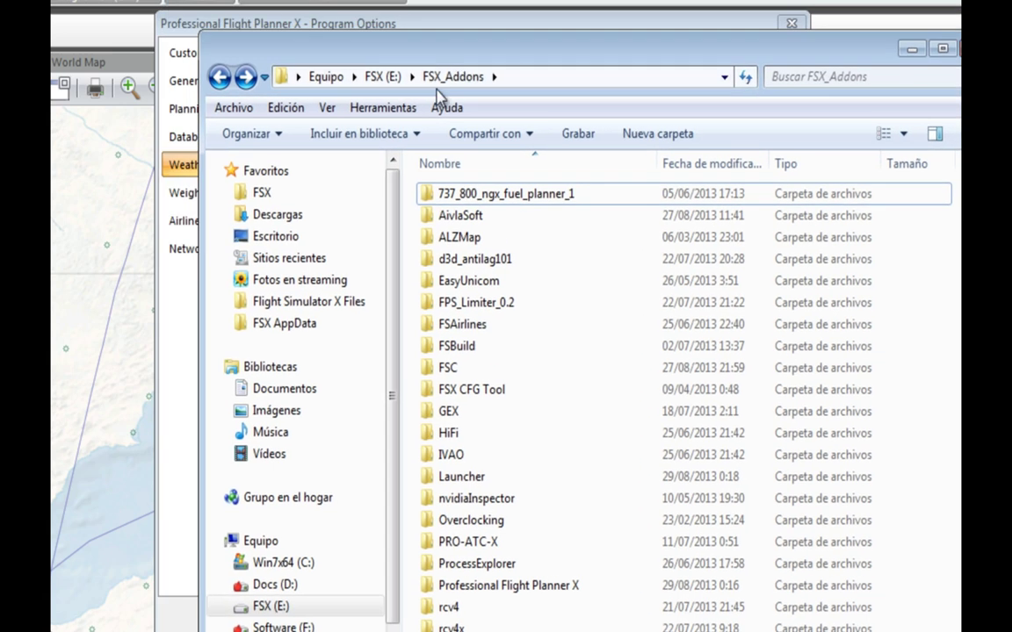
click(250, 133)
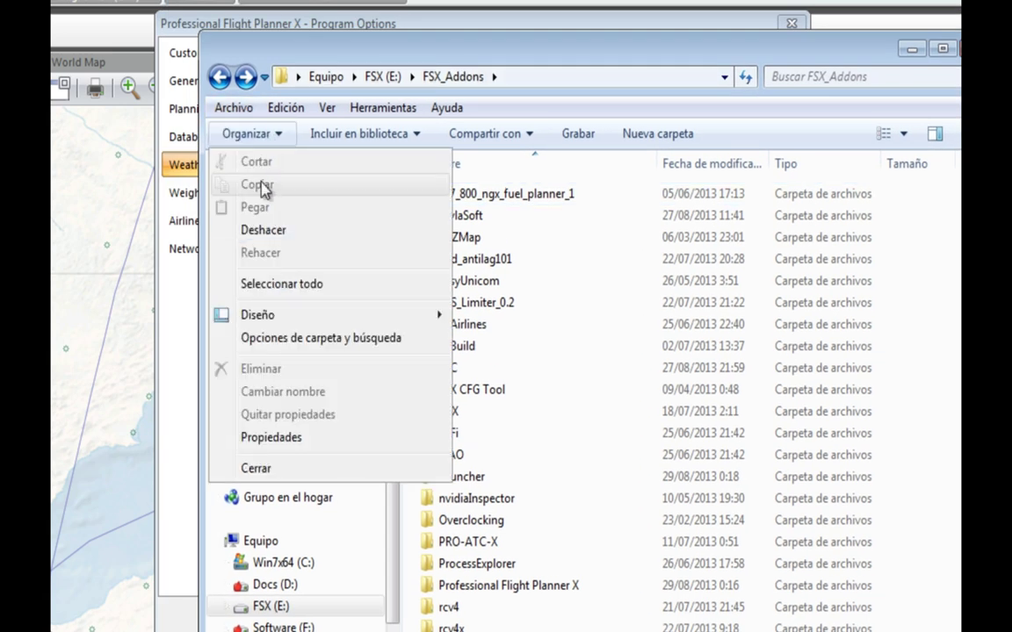
click(580, 101)
right_click(567, 96)
click(577, 111)
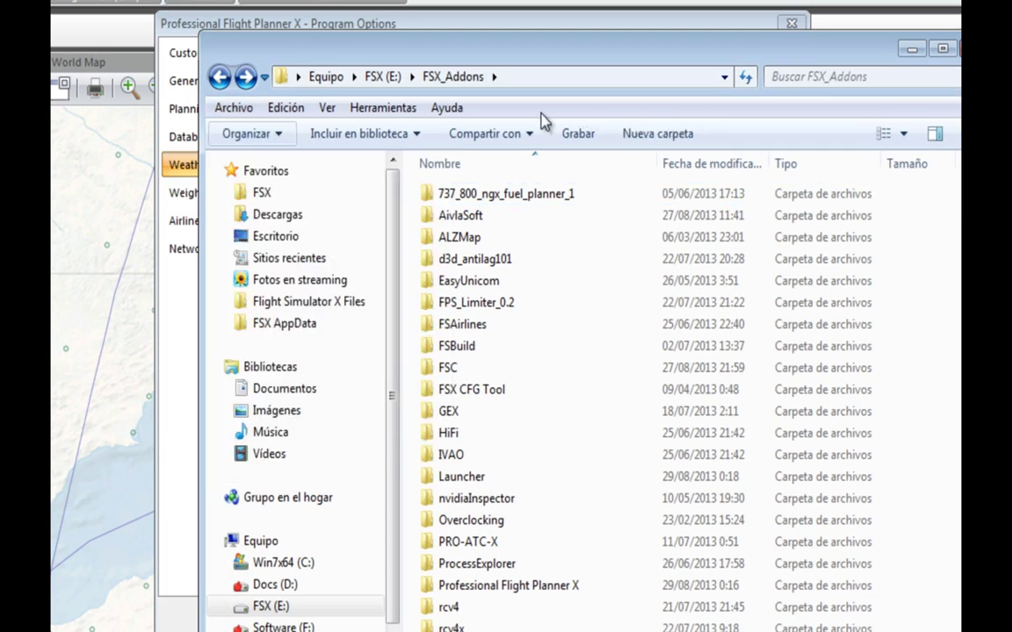
click(327, 108)
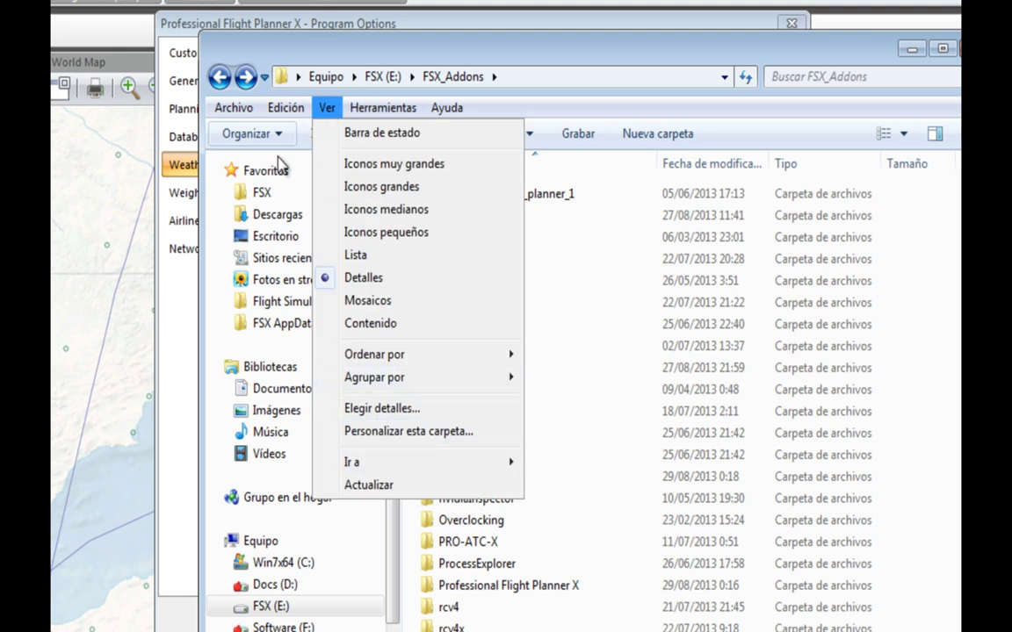
click(219, 106)
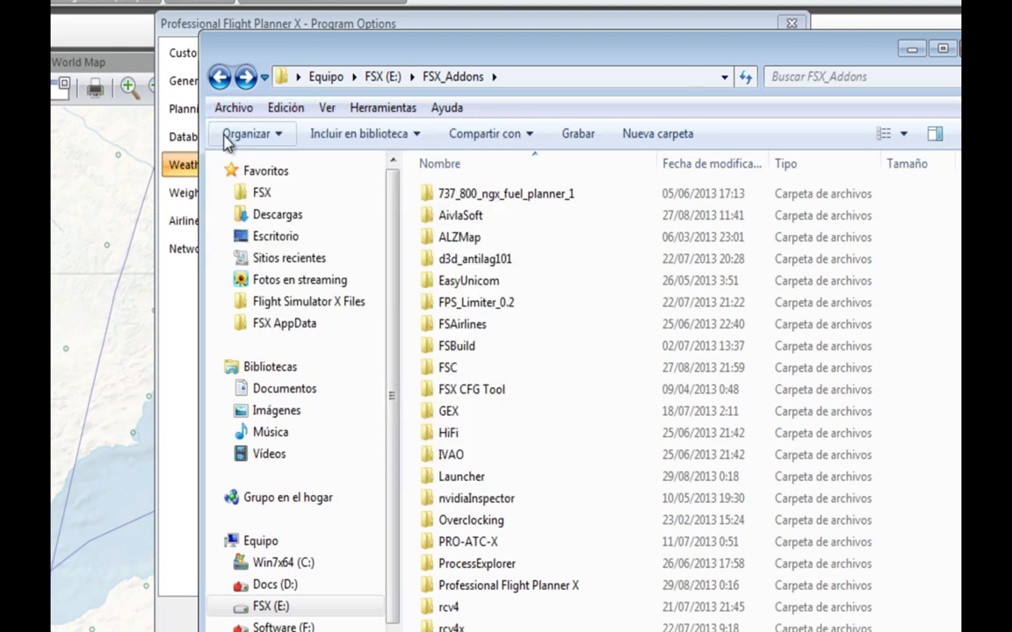
- Hide the menu bar (Barra de menús) of the FSX_Addons folder window through its layout options
click(227, 139)
mouse_move(294, 322)
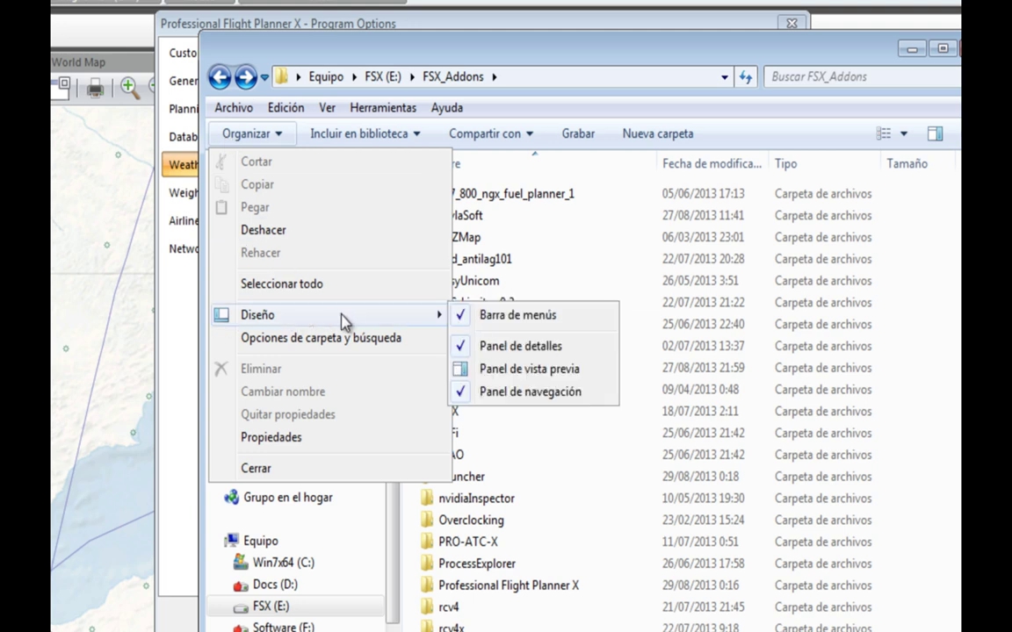
click(511, 325)
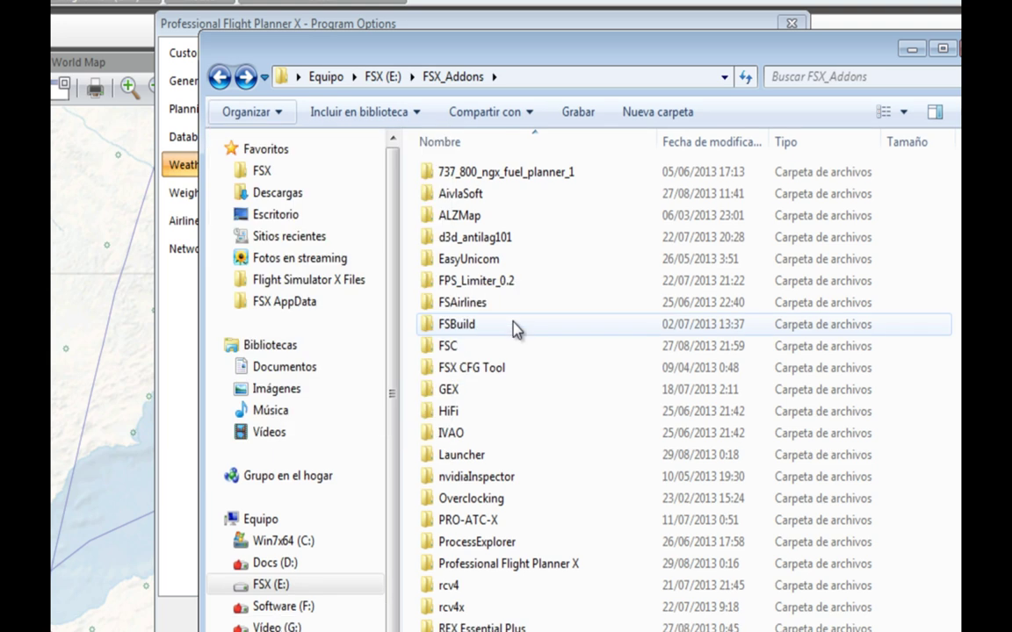
- Show the menu bar (Barra de menús) of the FSX_Addons folder window through its layout options
click(239, 112)
mouse_move(305, 295)
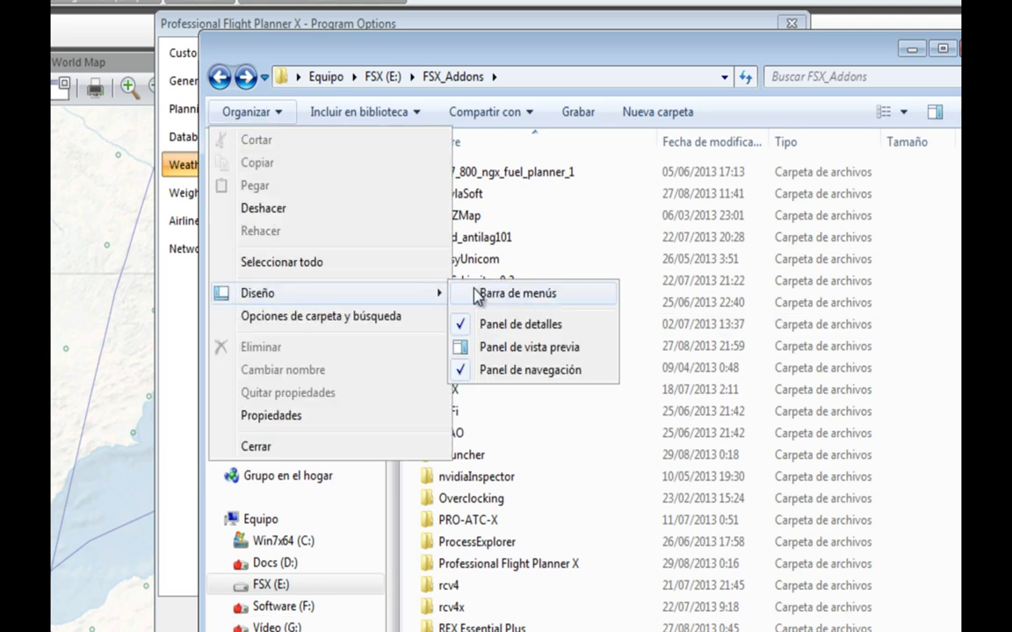
click(514, 294)
click(234, 109)
key(Escape)
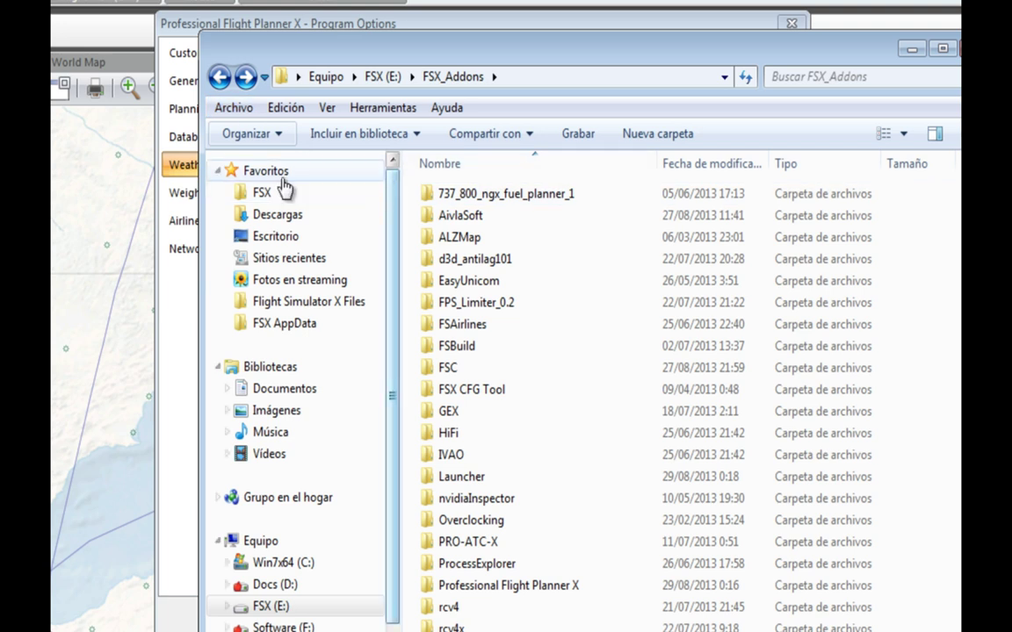
- Set the folder view options to not show hidden files, folders and drives, and apply the change
click(257, 138)
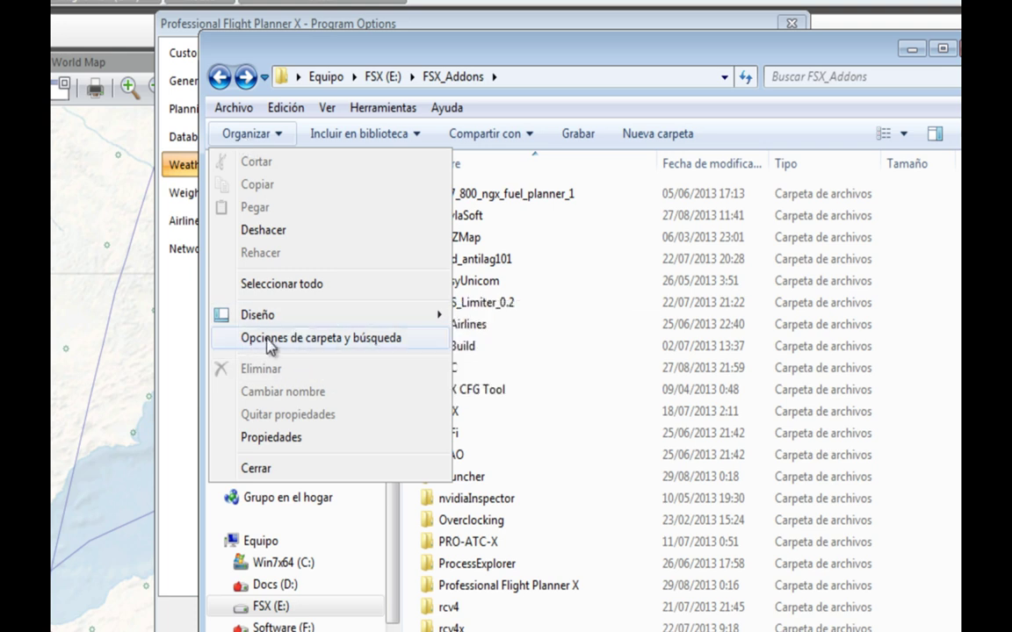
click(343, 339)
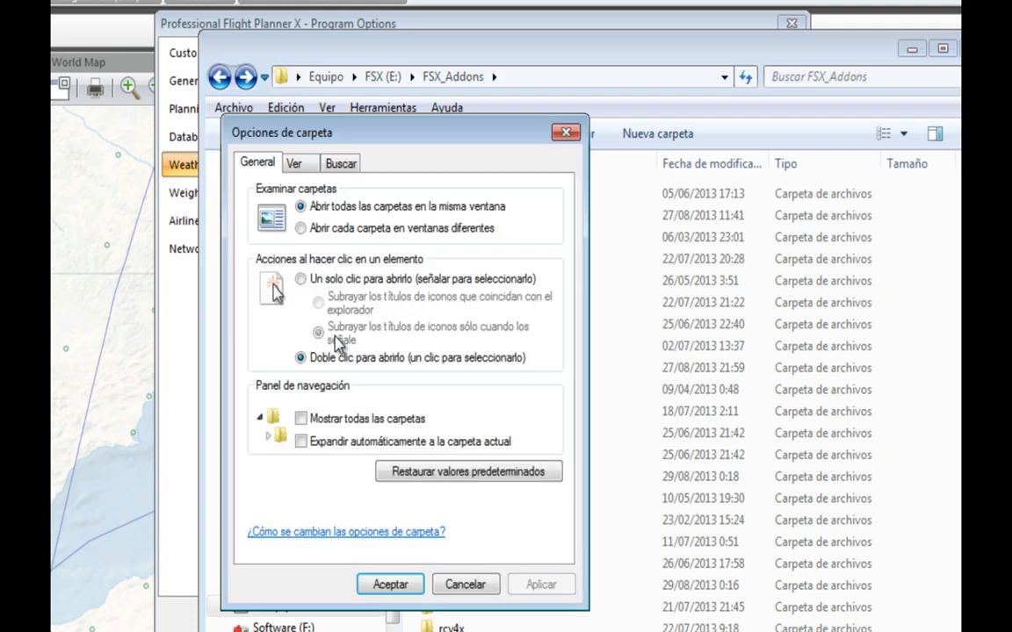
click(293, 165)
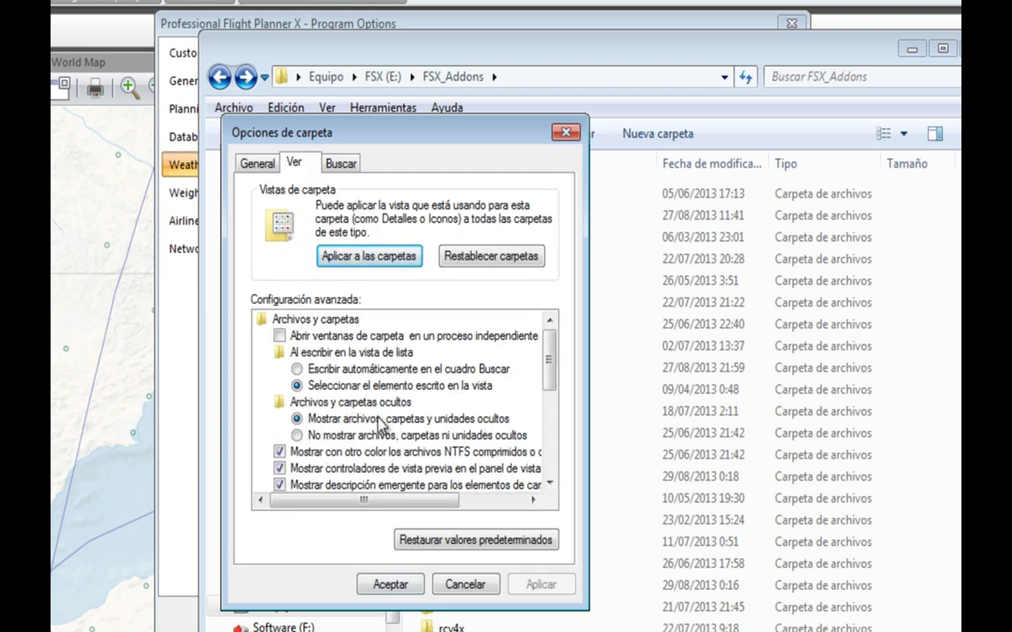
click(296, 436)
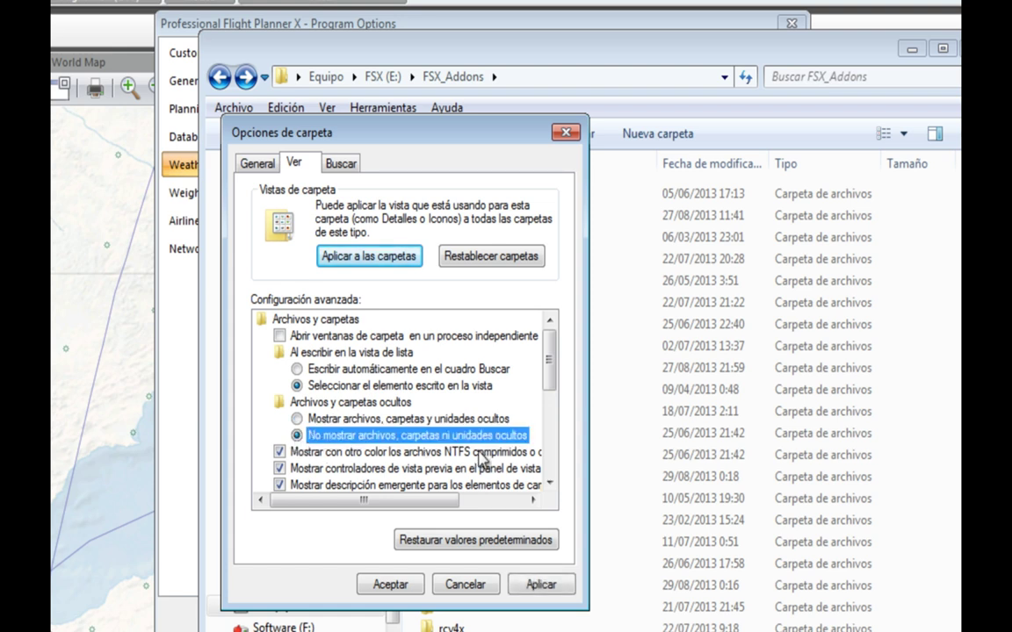
click(540, 584)
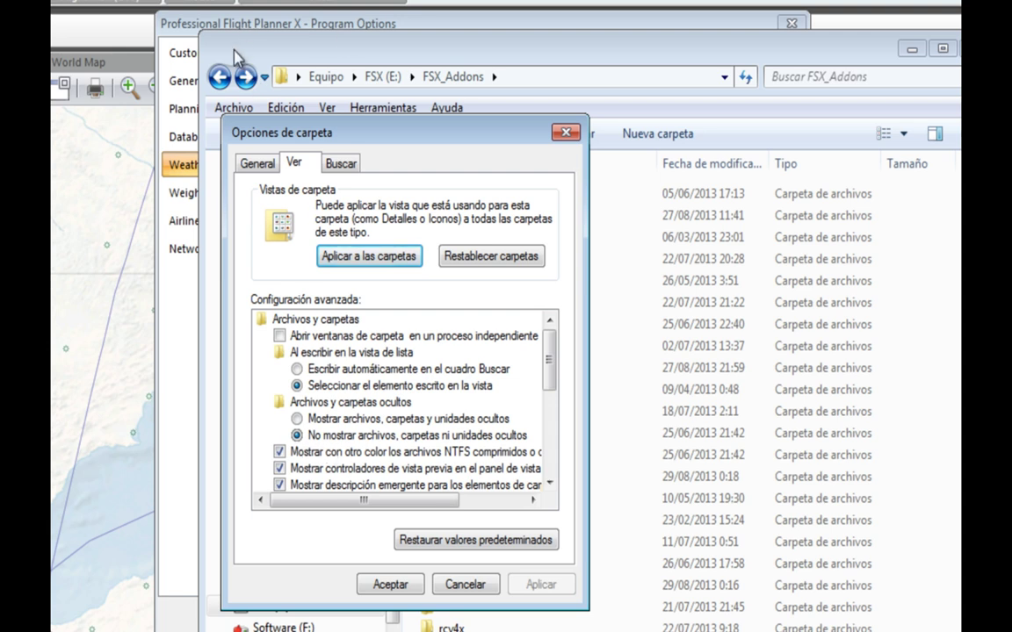
- Return to the Program Options, browse for the Active Sky folder and collapse AppData under the user's profile folder
click(226, 26)
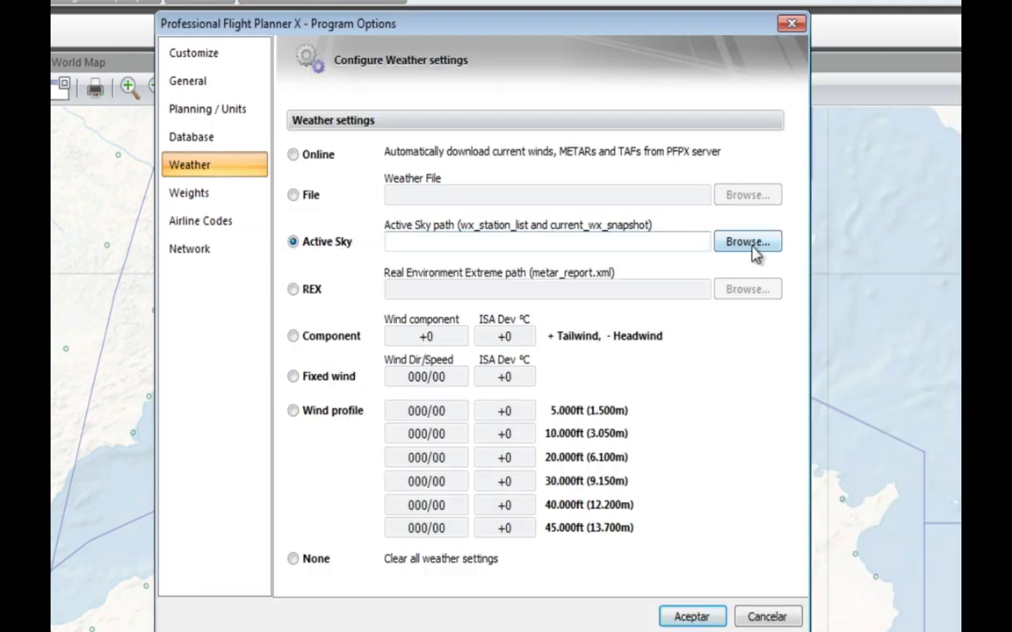
click(753, 249)
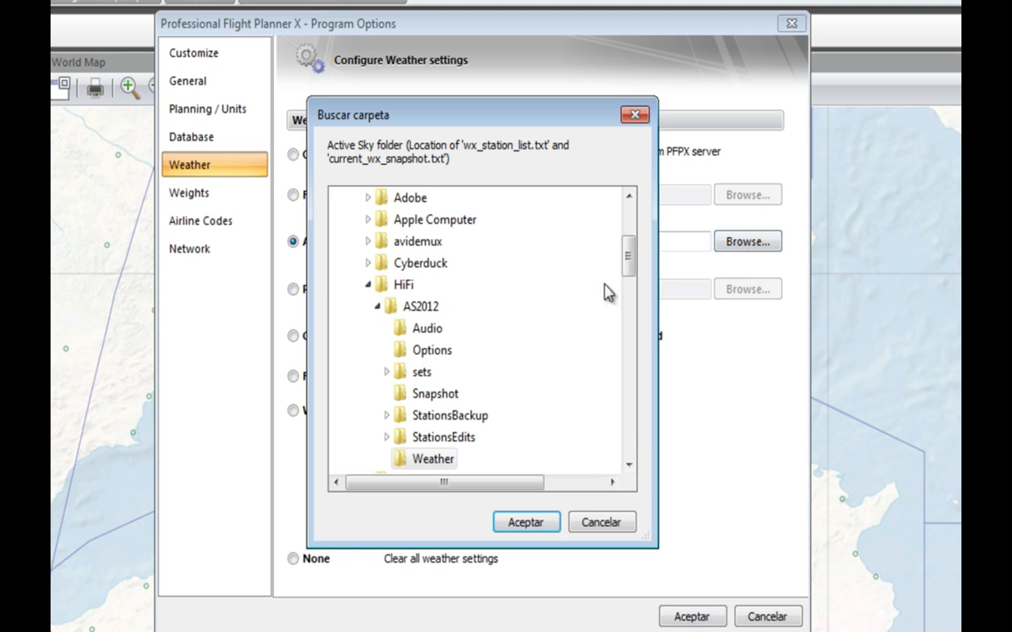
drag(628, 242, 628, 195)
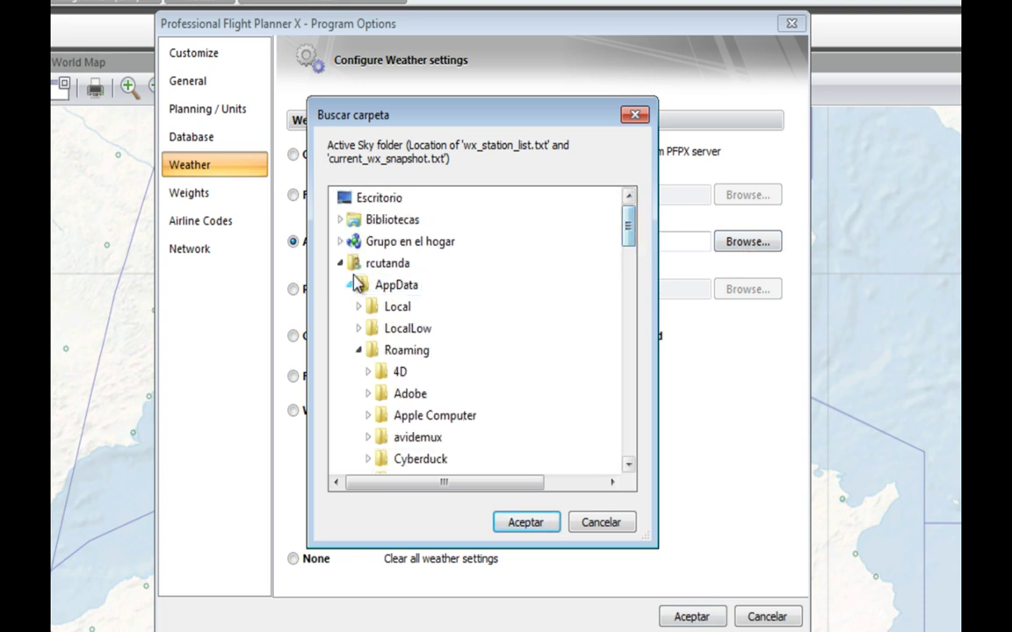
click(340, 262)
click(341, 262)
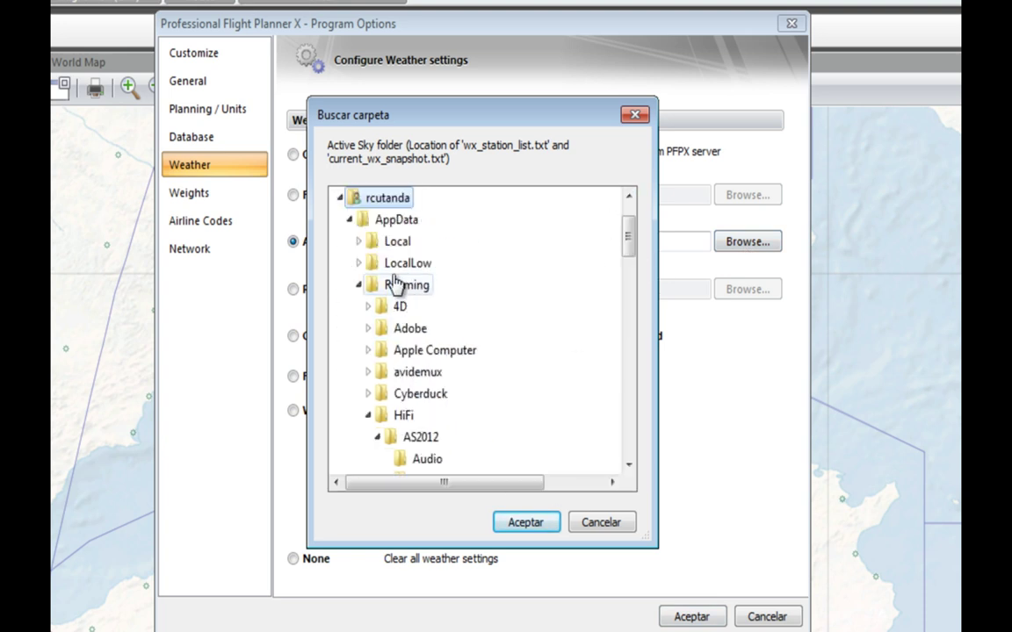
click(349, 220)
scroll(457, 272, up, 1)
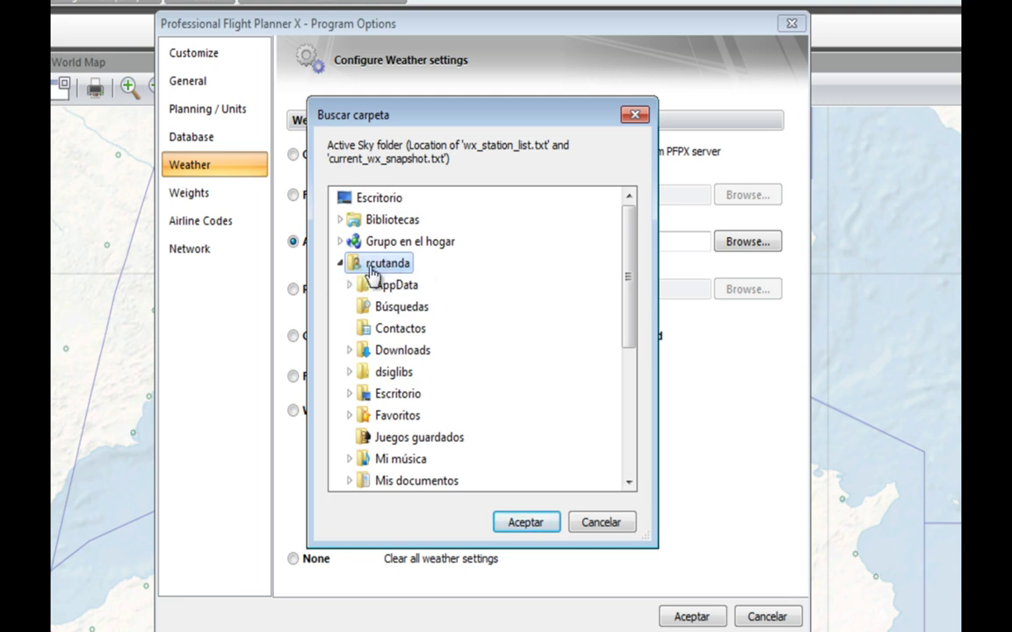
- Expand AppData and Roaming in the folder tree, and select the HiFi folder in collapsed form
click(393, 287)
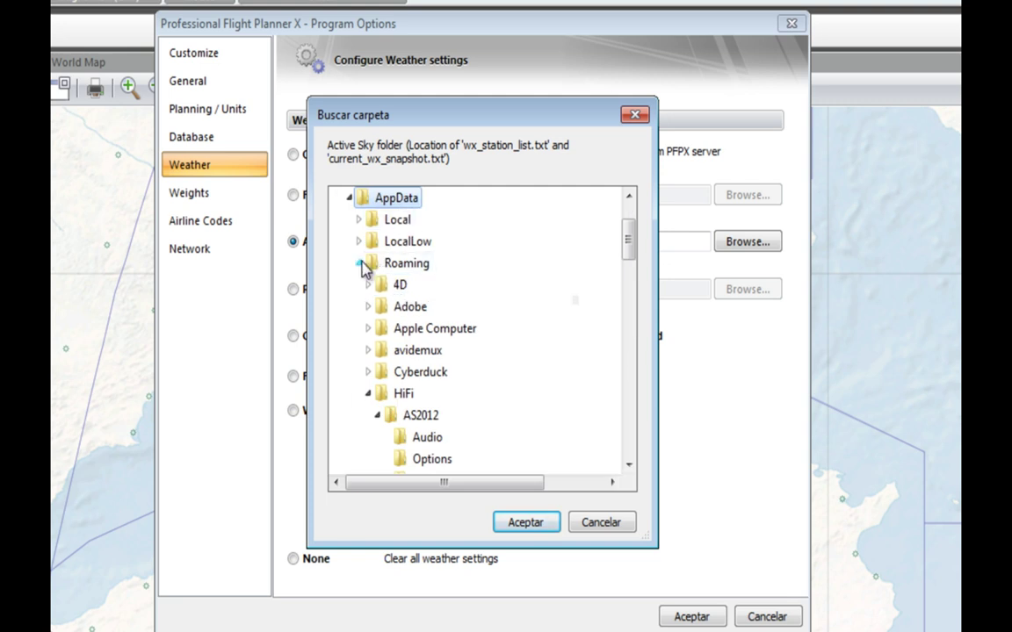
click(358, 263)
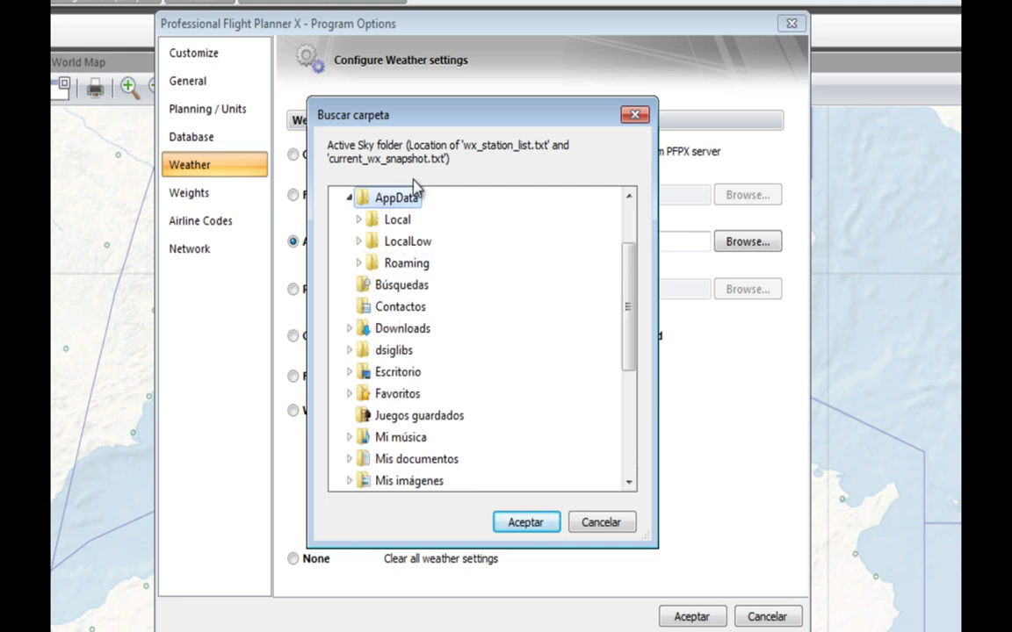
click(391, 264)
click(380, 330)
click(370, 328)
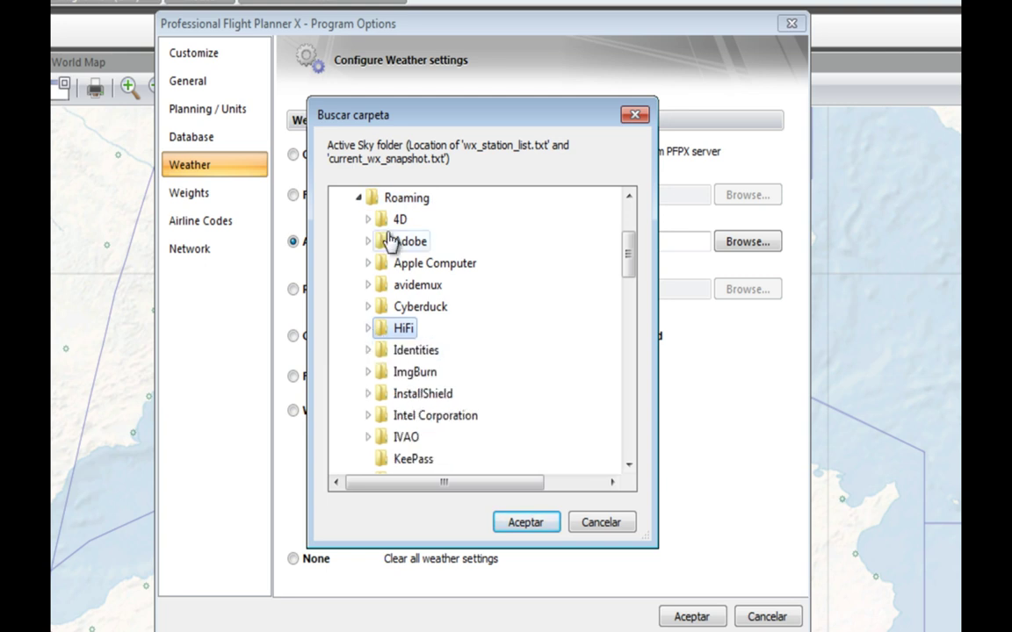
- Choose HiFi\AS2012\Weather under AppData\Roaming as the Active Sky path and accept the program options
double_click(401, 335)
click(419, 309)
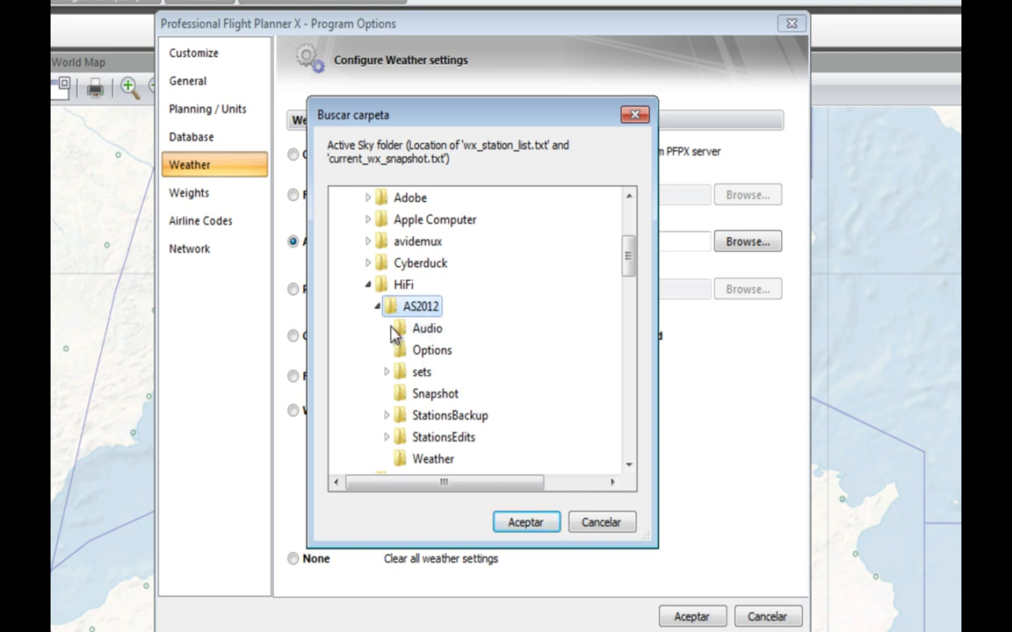
drag(627, 265, 628, 279)
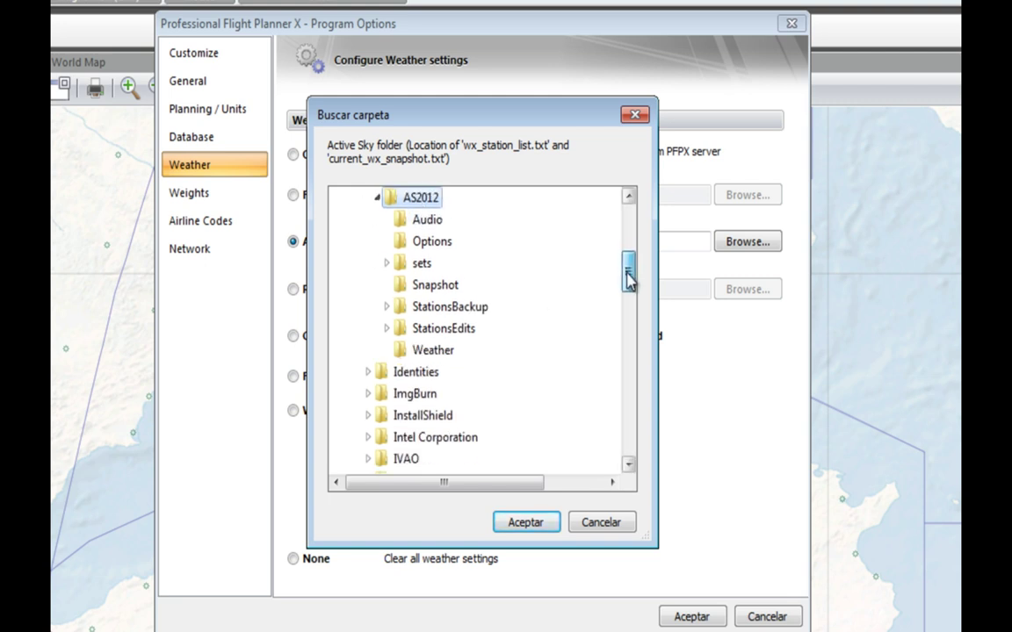
click(426, 351)
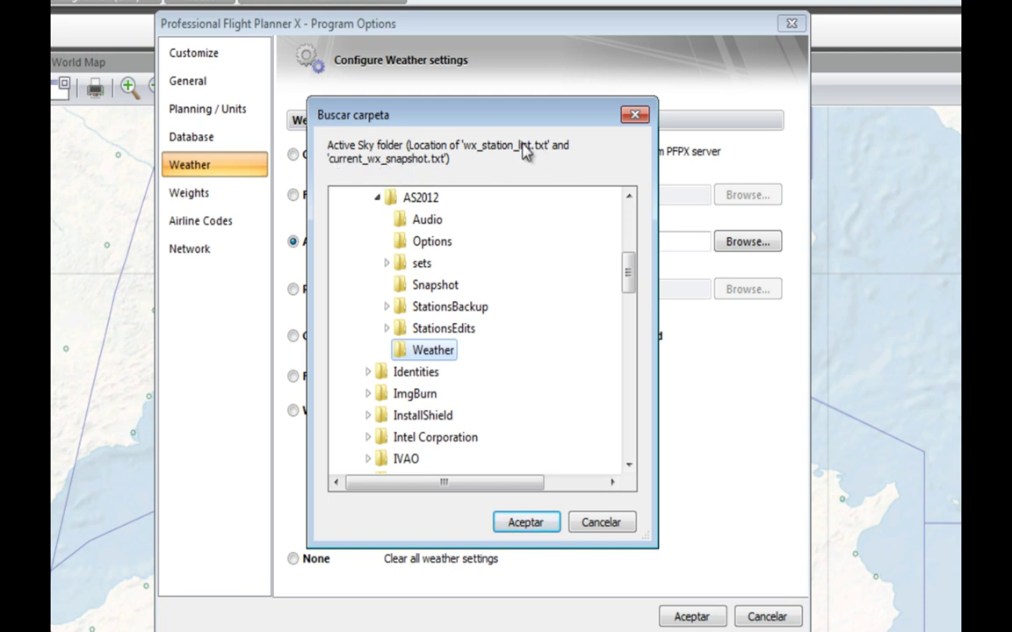
click(516, 524)
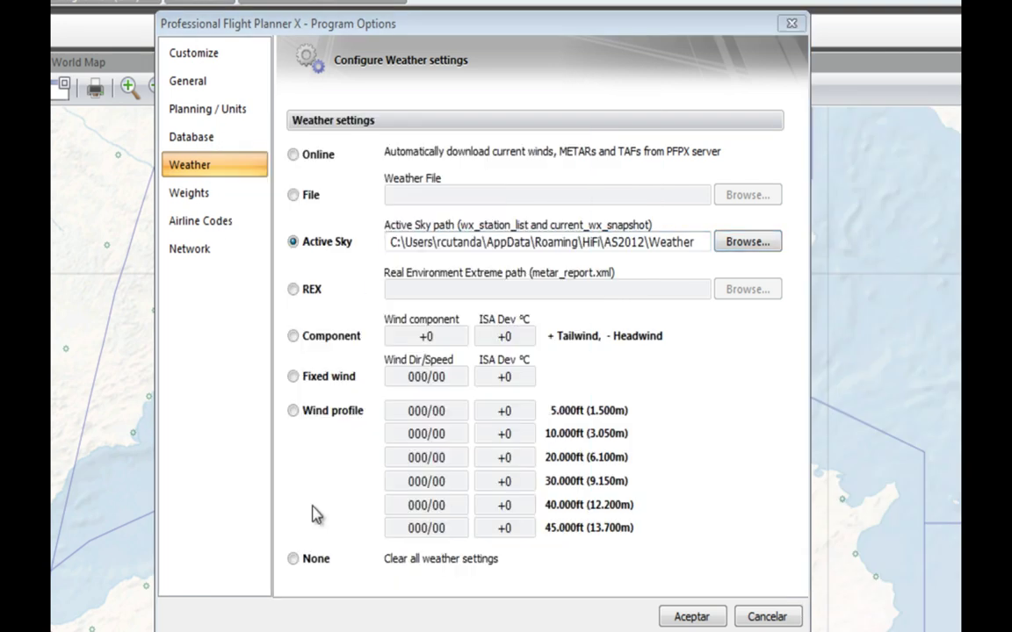
click(703, 614)
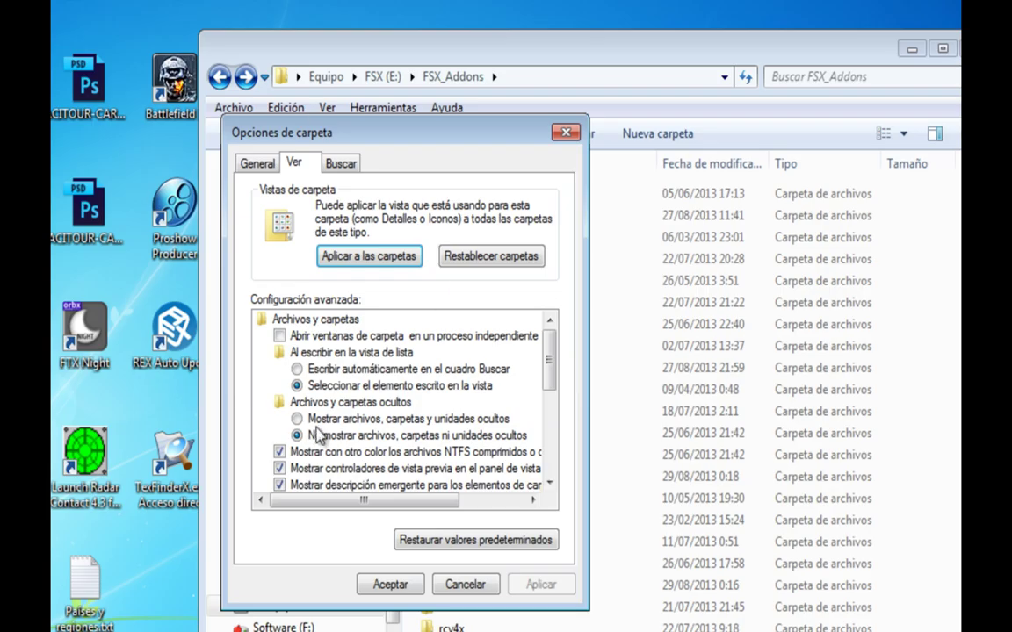
- Accept the folder options and open the Usuarios folder on the Win7x64 (C:) drive
click(390, 584)
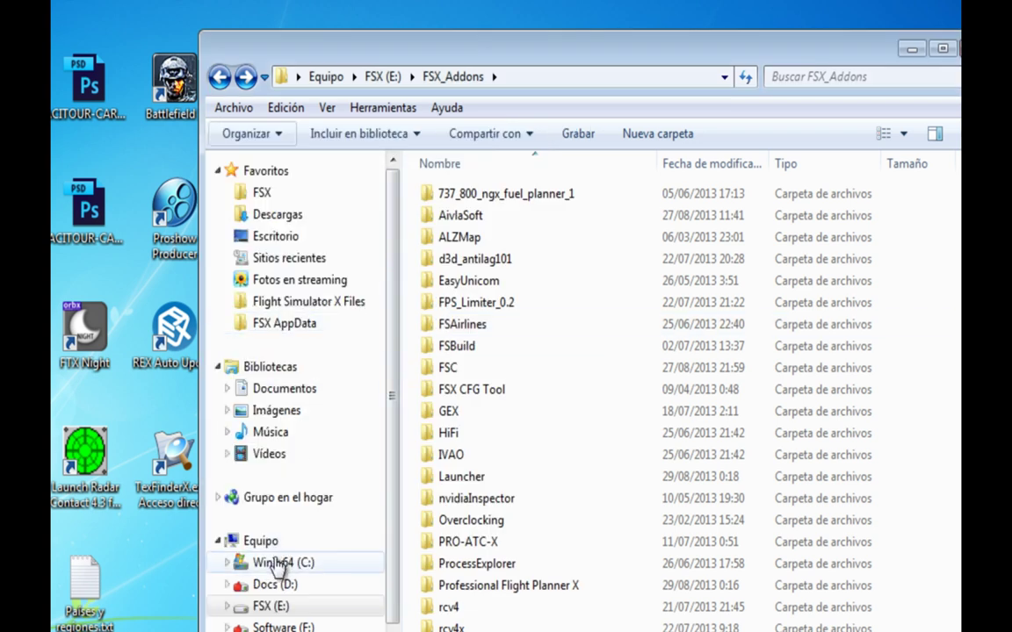
click(279, 564)
double_click(474, 562)
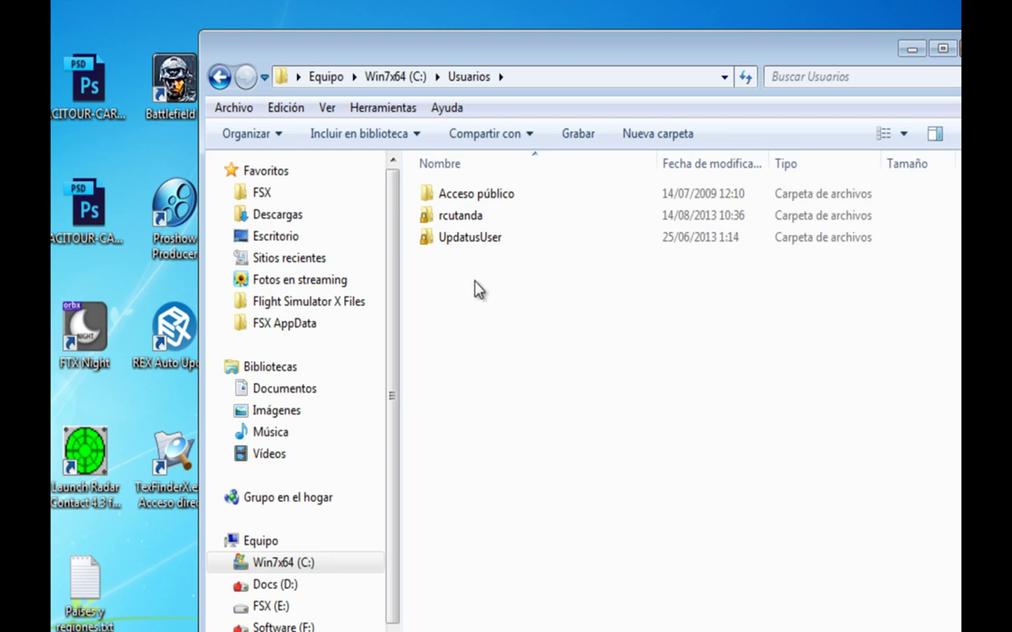
- Set the folder view options to show hidden files, folders and drives, and accept the change
click(249, 136)
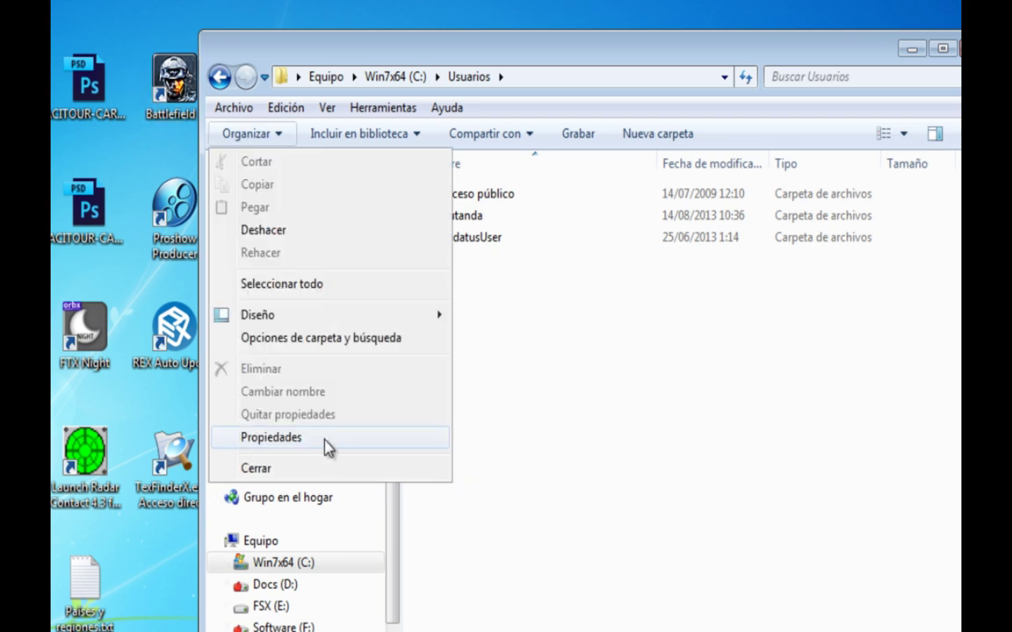
click(327, 340)
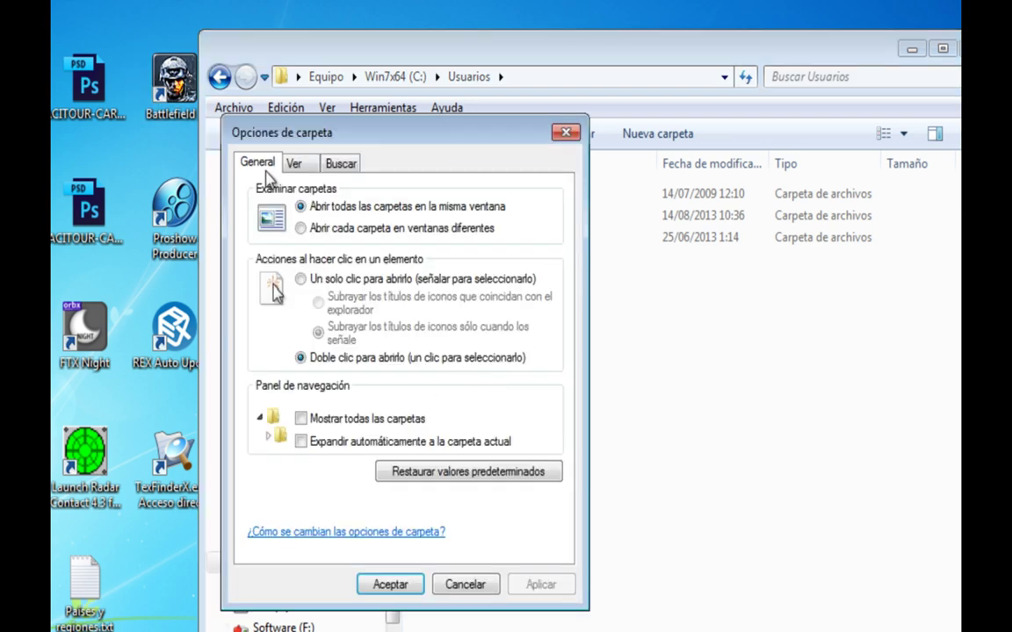
click(294, 163)
click(329, 419)
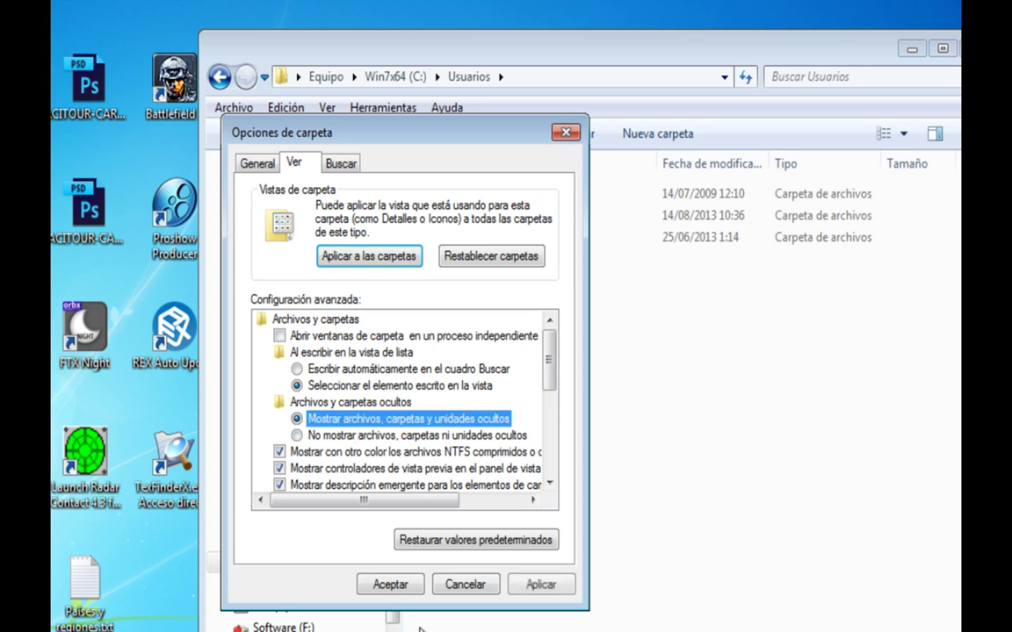
click(390, 587)
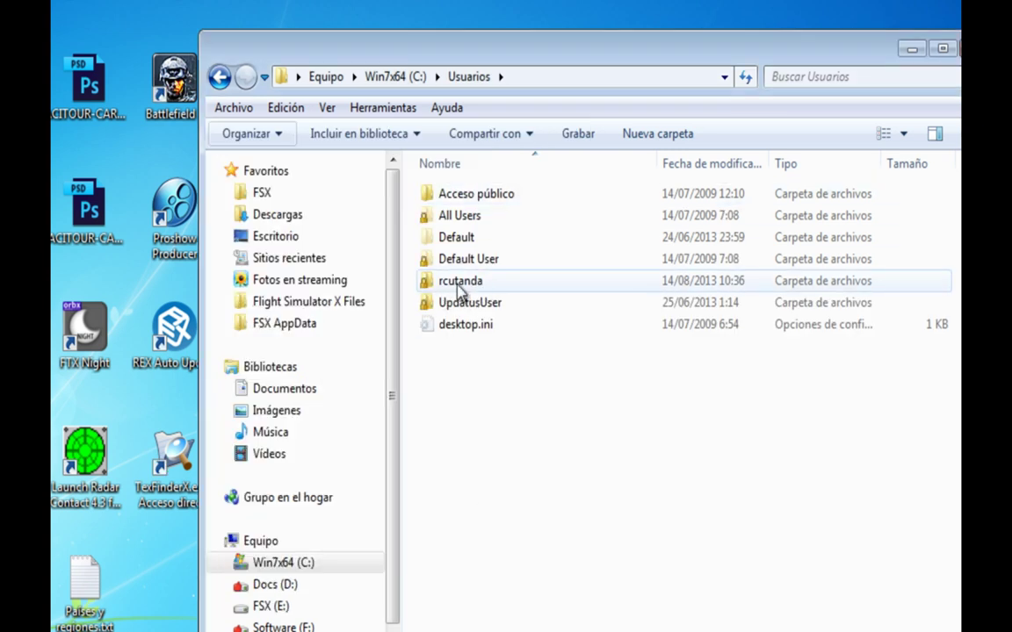
- Open AppData\Roaming\HiFi\AS2012\Weather in the user's profile folder and locate the files wx_station_list.txt and current_wx_snapshot.txt
double_click(485, 290)
click(470, 204)
double_click(469, 195)
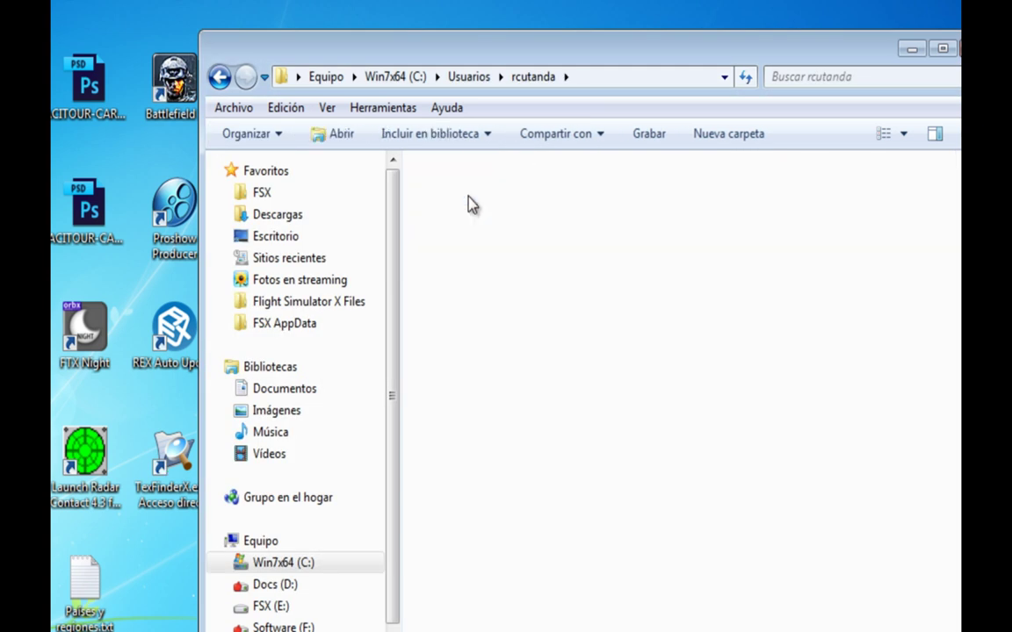
double_click(462, 235)
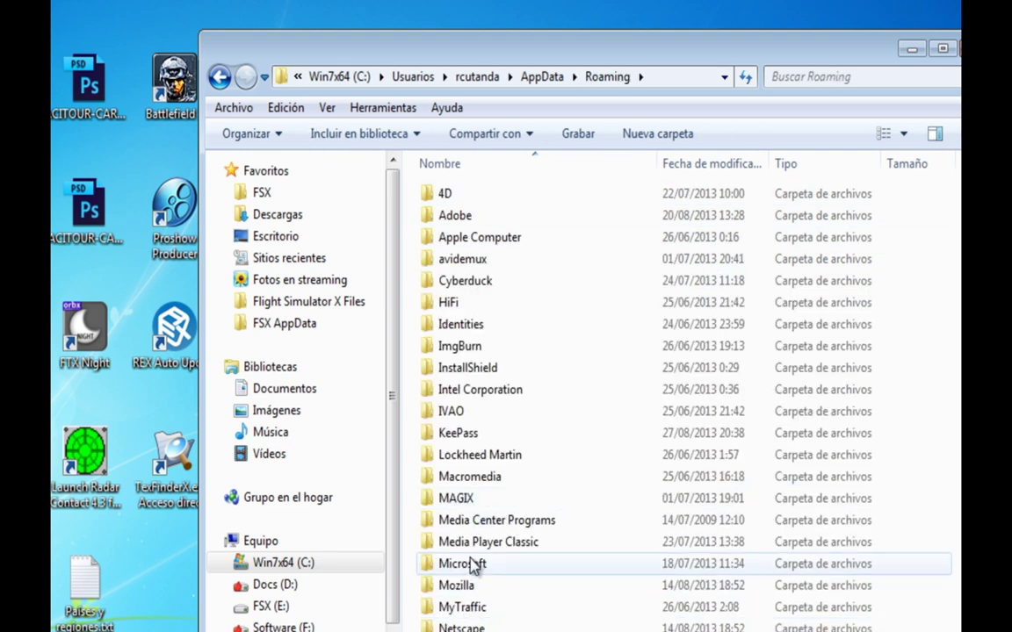
double_click(468, 303)
double_click(478, 198)
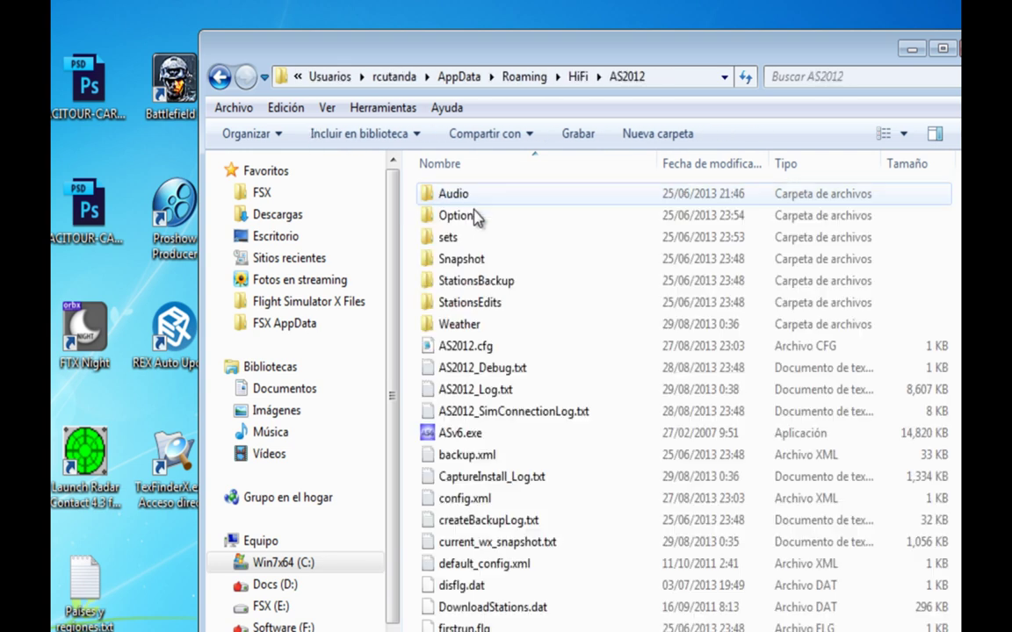
double_click(471, 323)
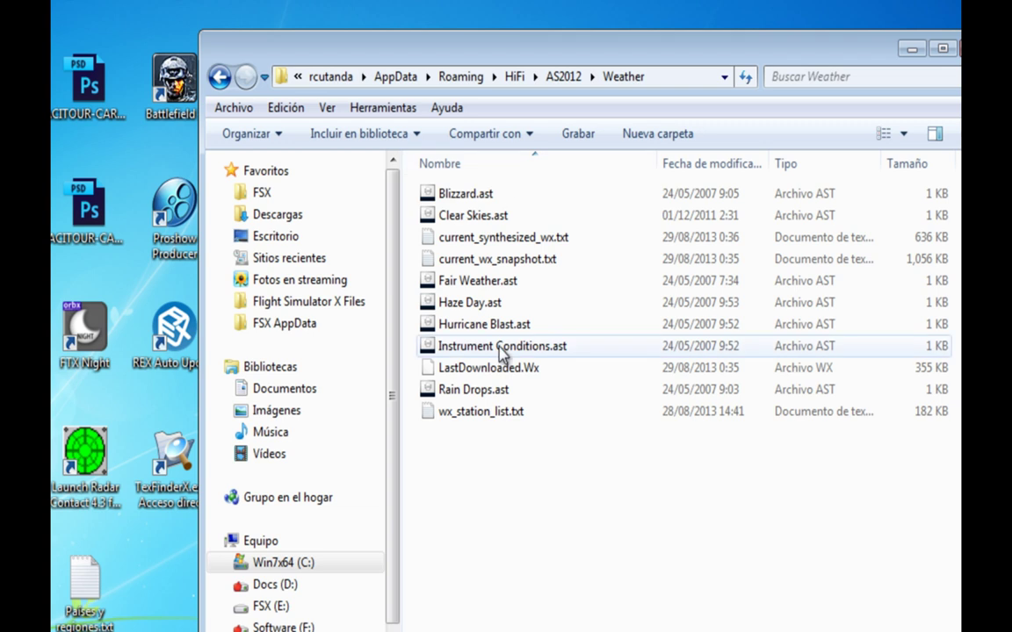
click(431, 413)
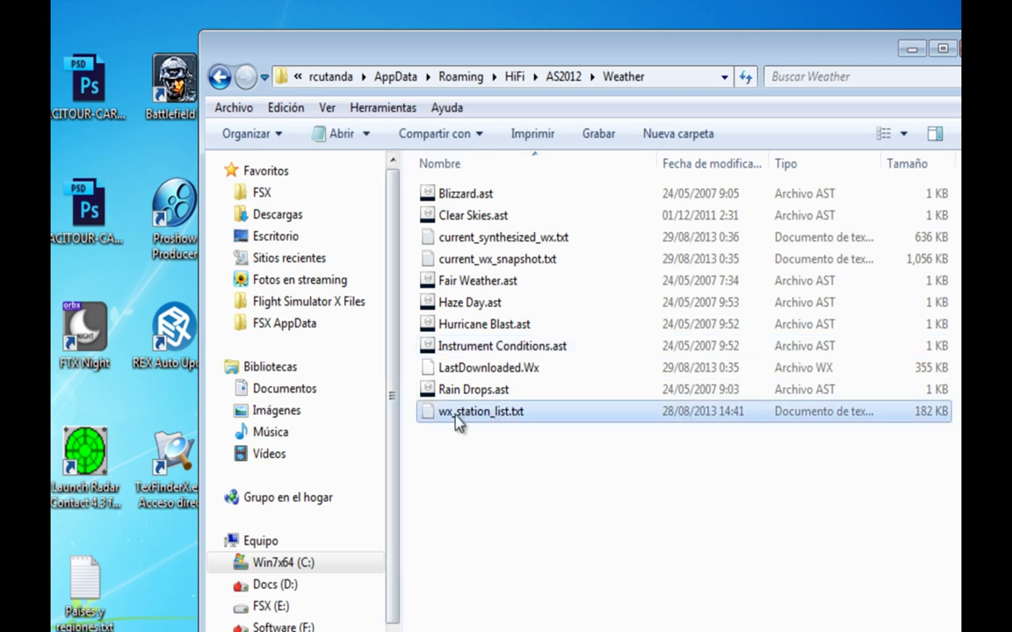
click(443, 258)
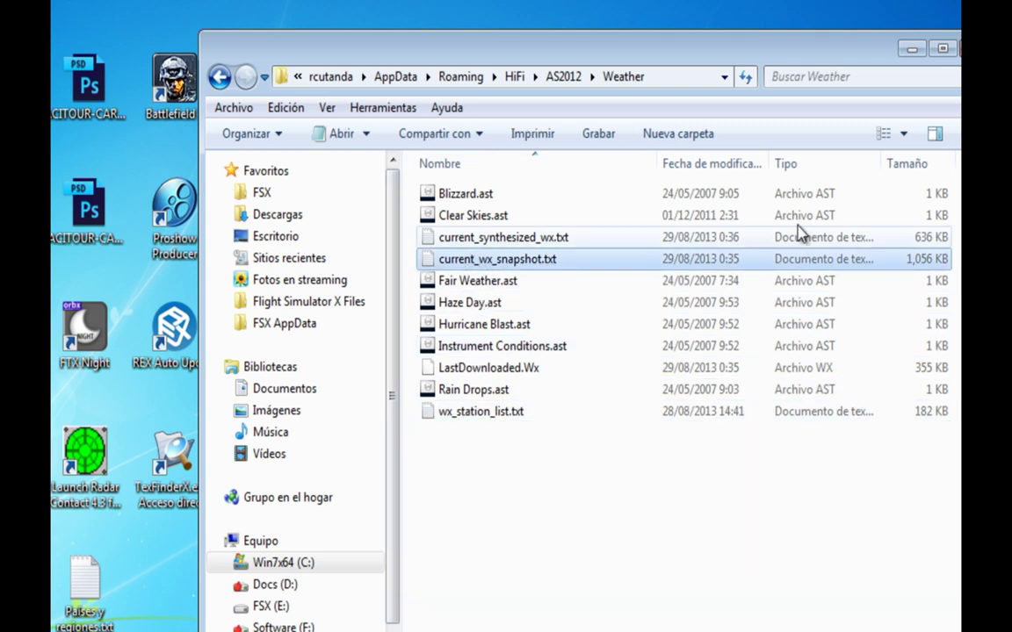
- Minimize the folder window, bring up the weather settings in the Program Options and select REX as the weather source
click(911, 48)
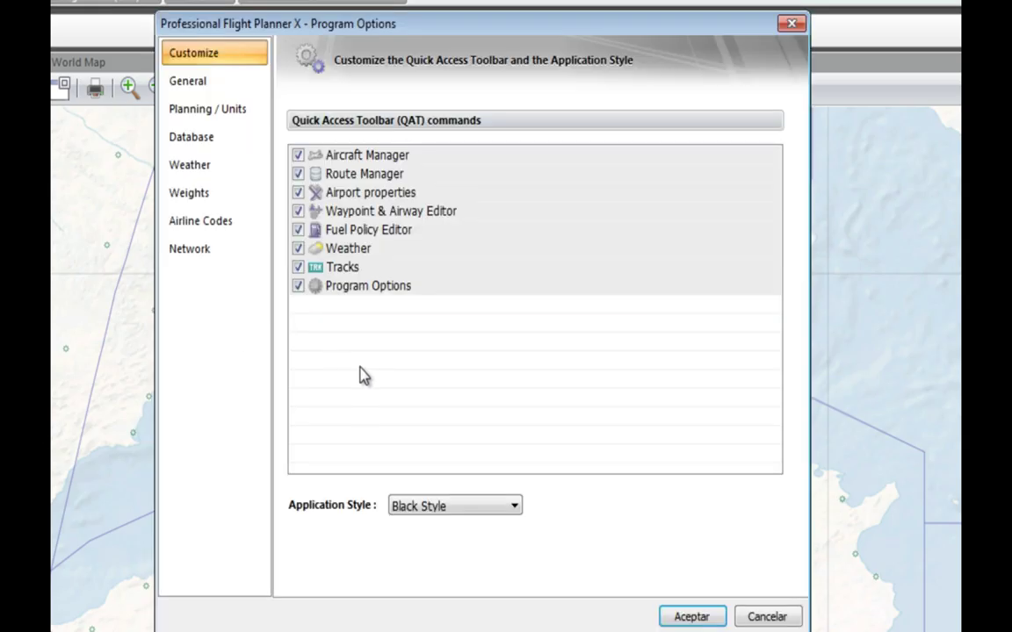
click(200, 167)
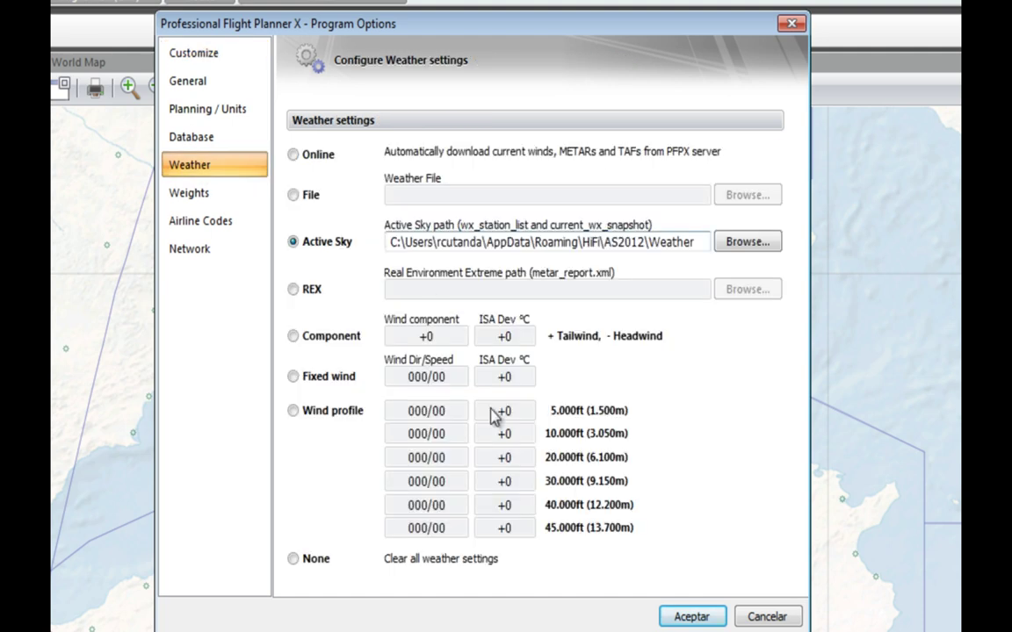
click(293, 289)
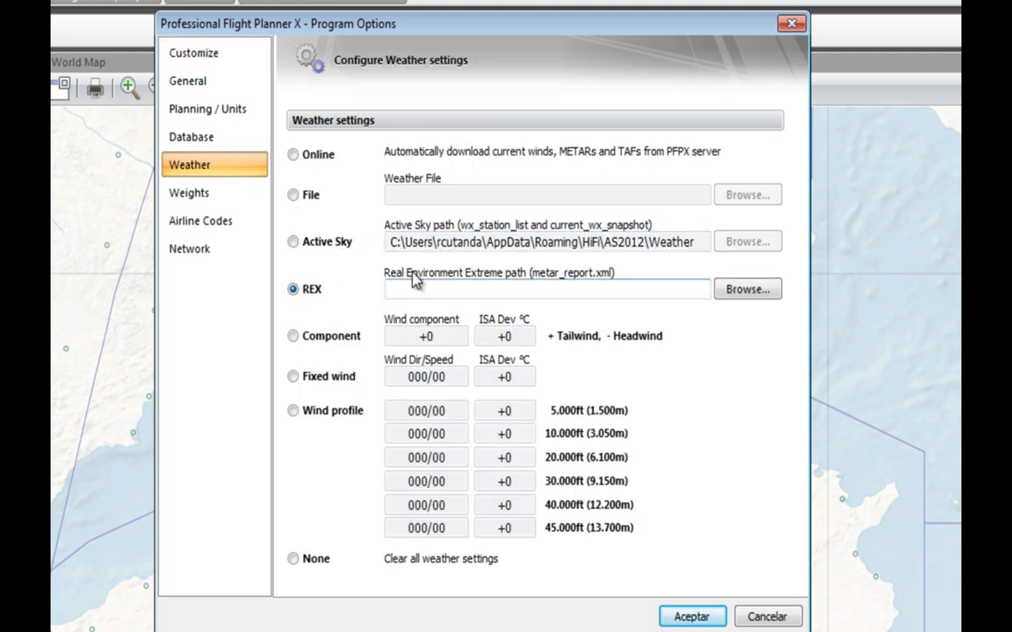
- Browse for the Real Environment Extreme folder and expand FSX_Addons on the FSX (E:) drive
click(762, 292)
scroll(636, 279, up, 3)
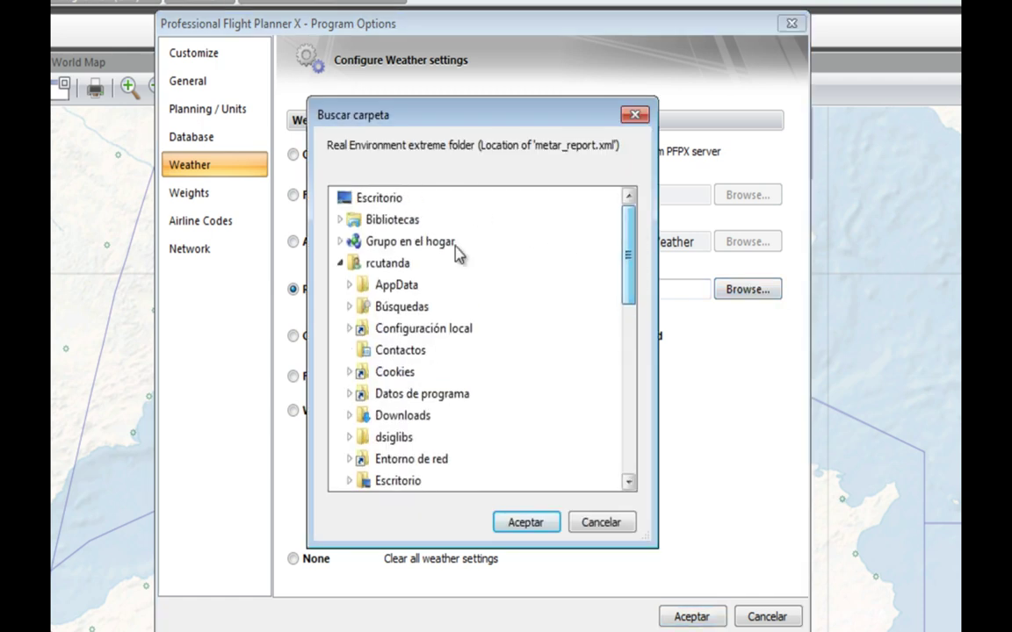
click(342, 263)
click(340, 286)
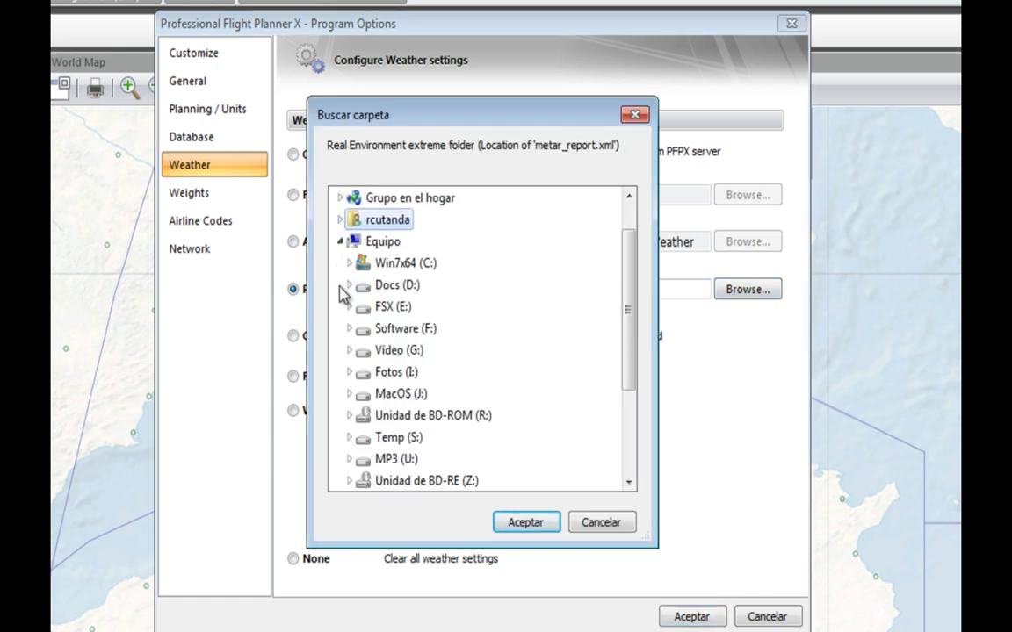
double_click(387, 314)
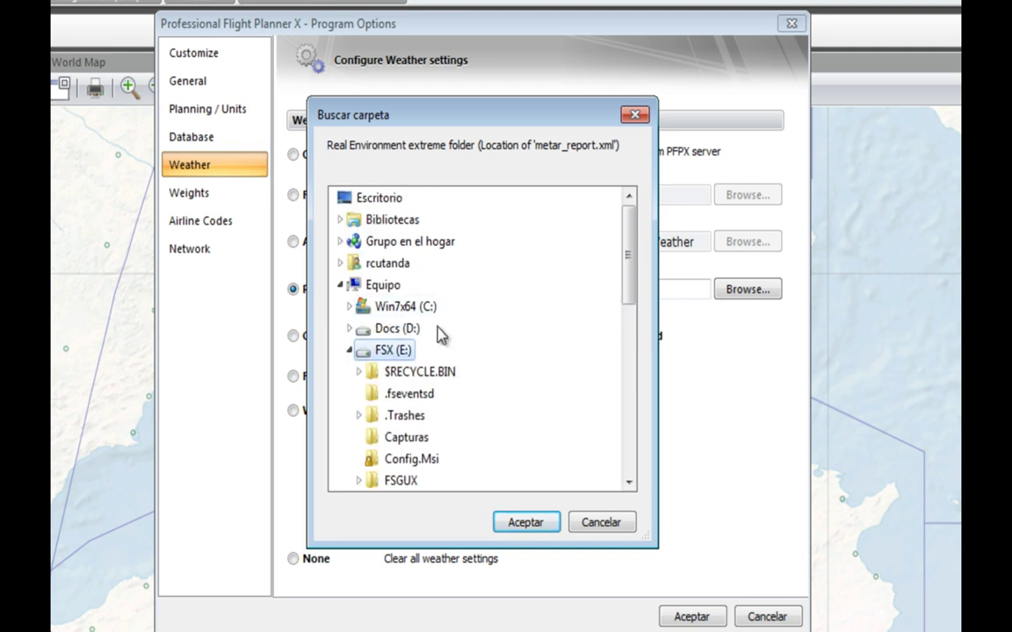
drag(629, 266, 648, 323)
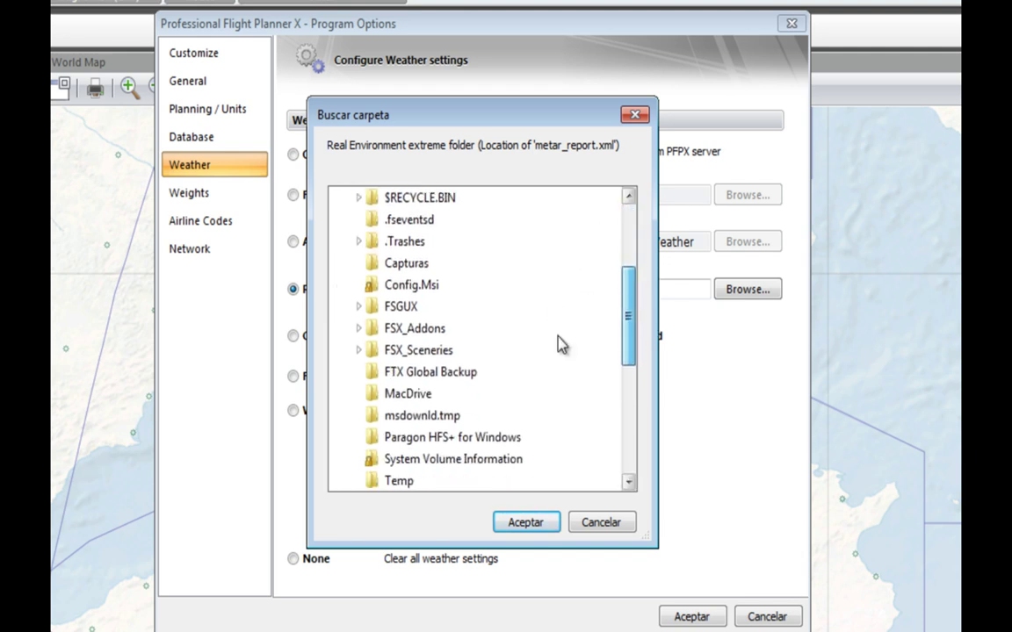
double_click(423, 330)
- Choose the MetarXML folder inside REX Essential Plus as the REX path and accept it
drag(631, 245, 630, 332)
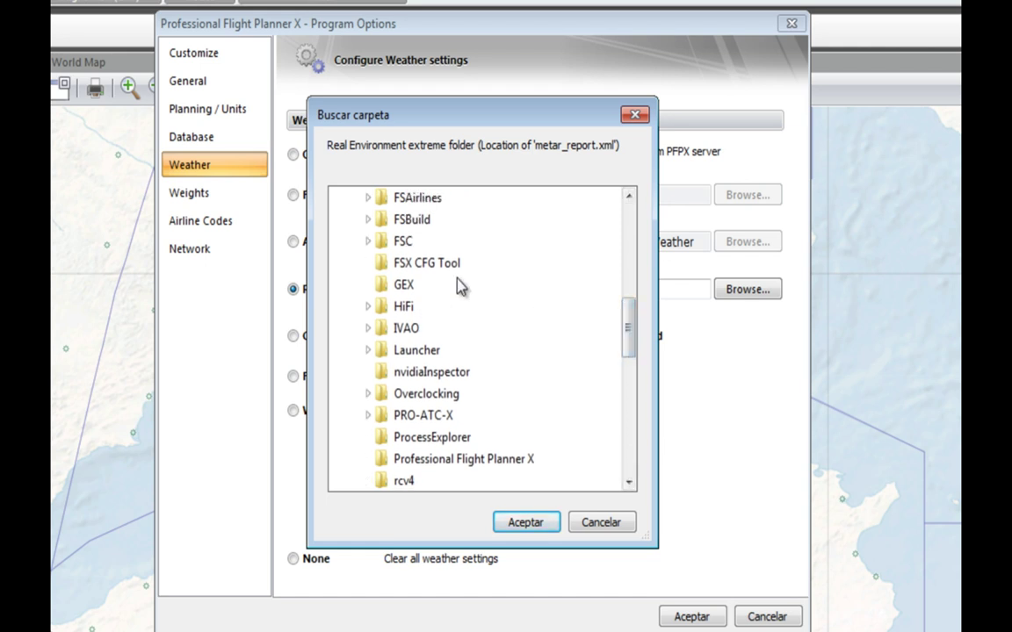
drag(632, 331, 630, 375)
click(435, 376)
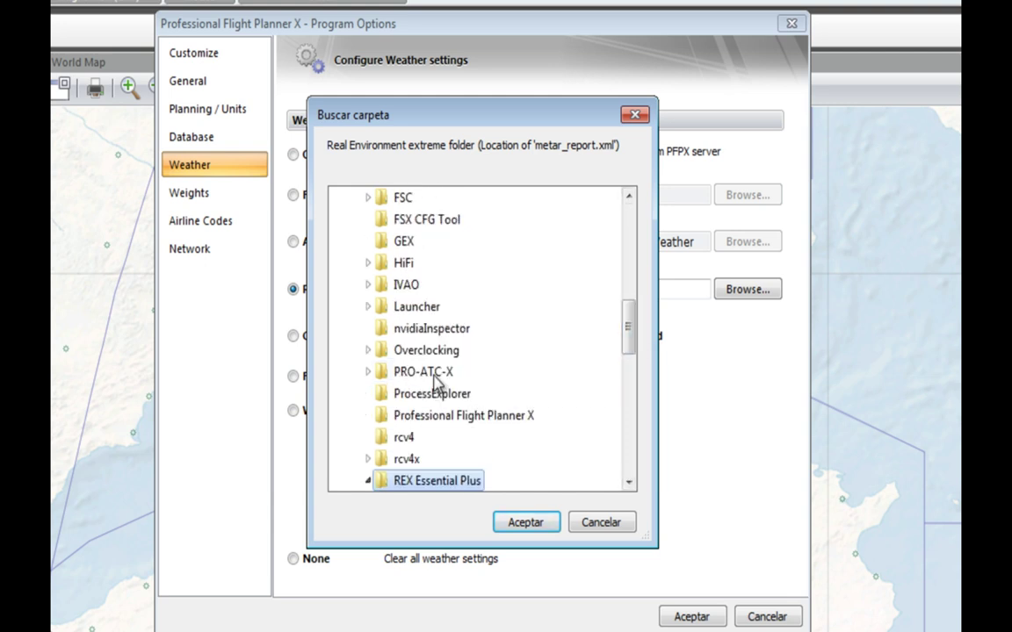
drag(632, 327, 640, 370)
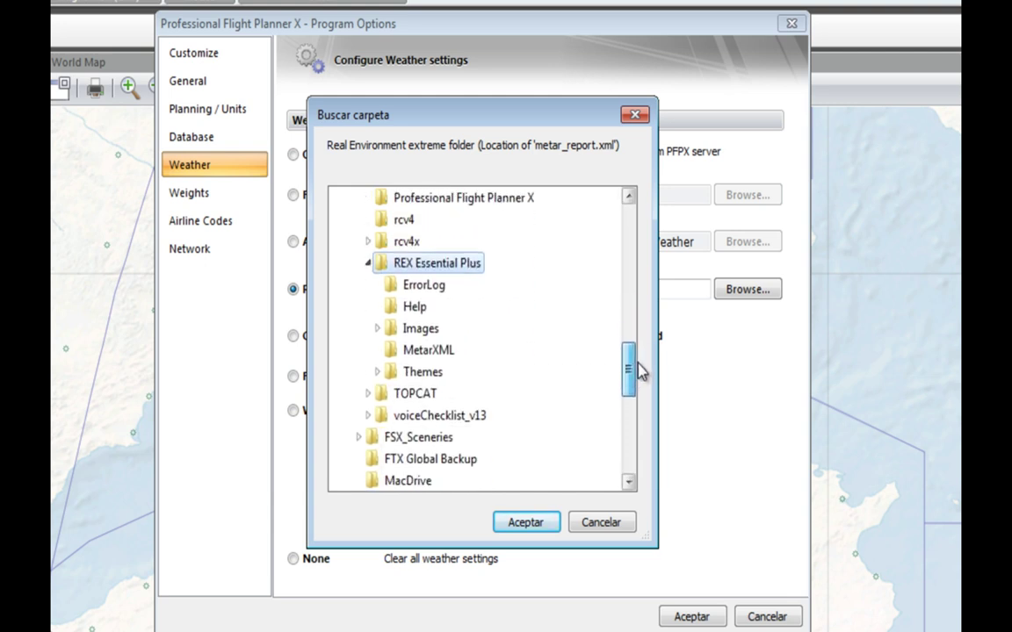
click(430, 353)
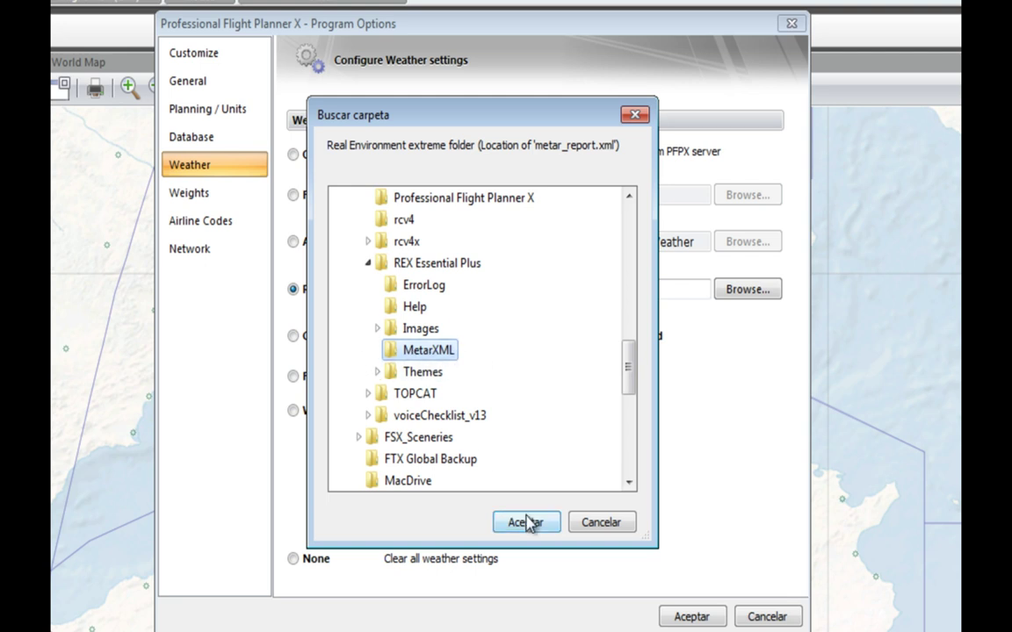
click(538, 522)
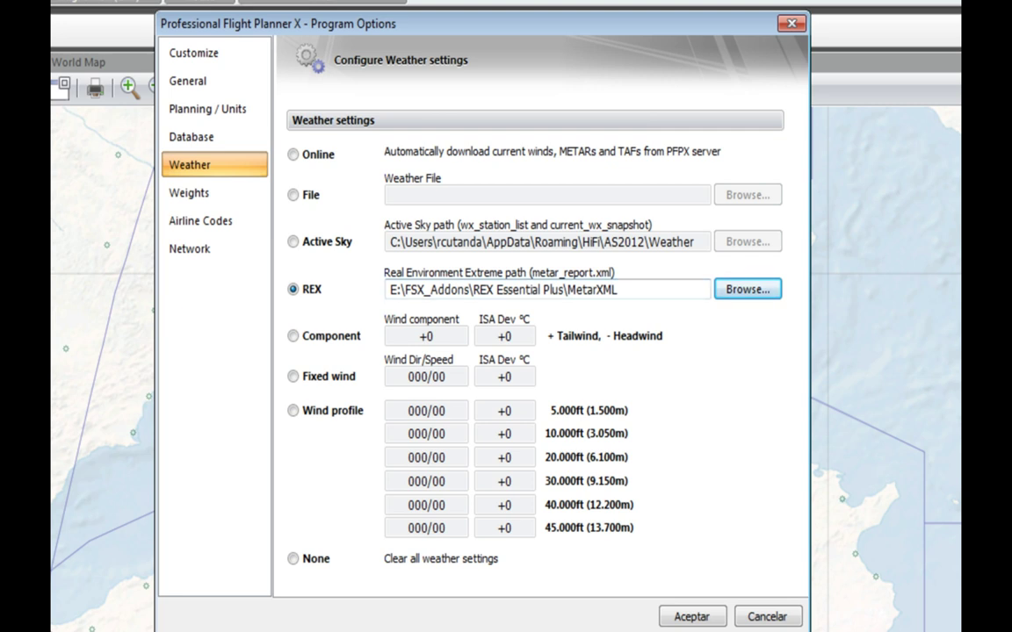
- Switch to the folder window, locate metar_report.xml in E:\FSX_Addons\REX Essential Plus\MetarXML, and return to the Program Options
key(alt+Tab)
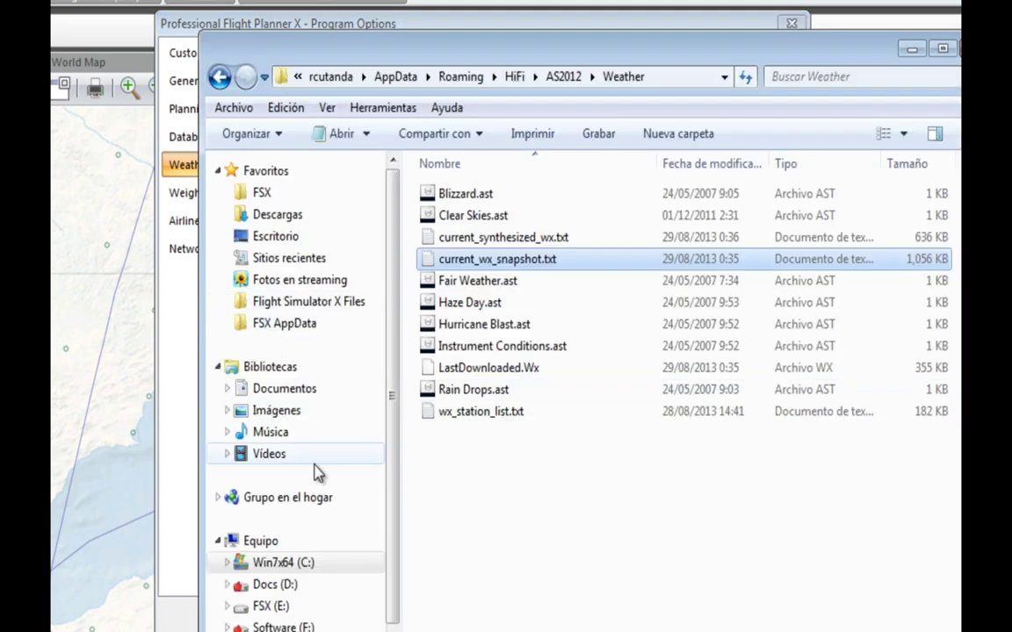
click(270, 606)
double_click(470, 325)
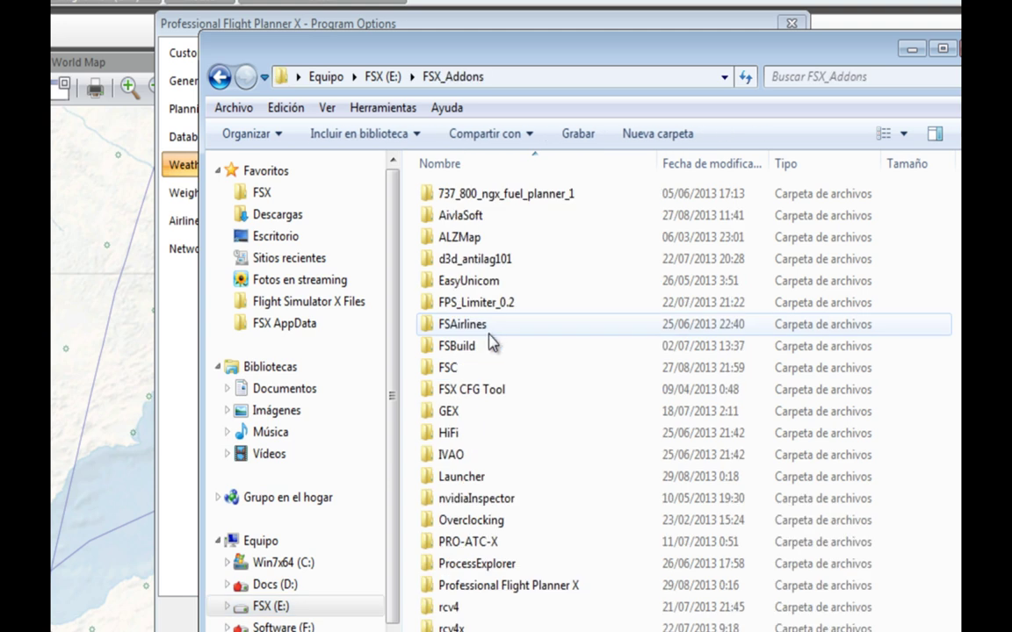
scroll(474, 527, down, 1)
double_click(465, 585)
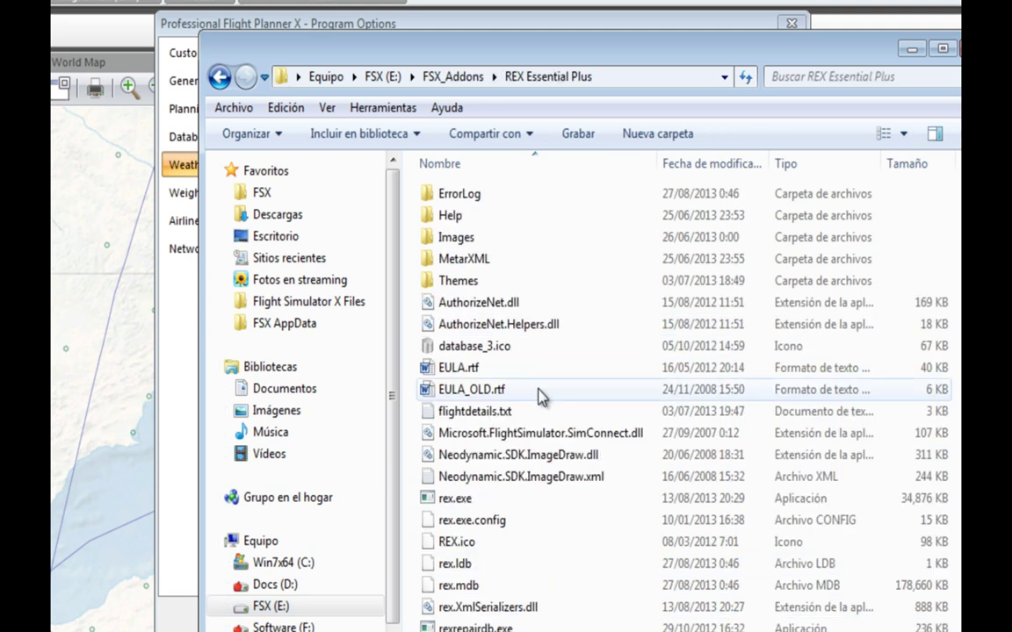
double_click(473, 266)
click(468, 195)
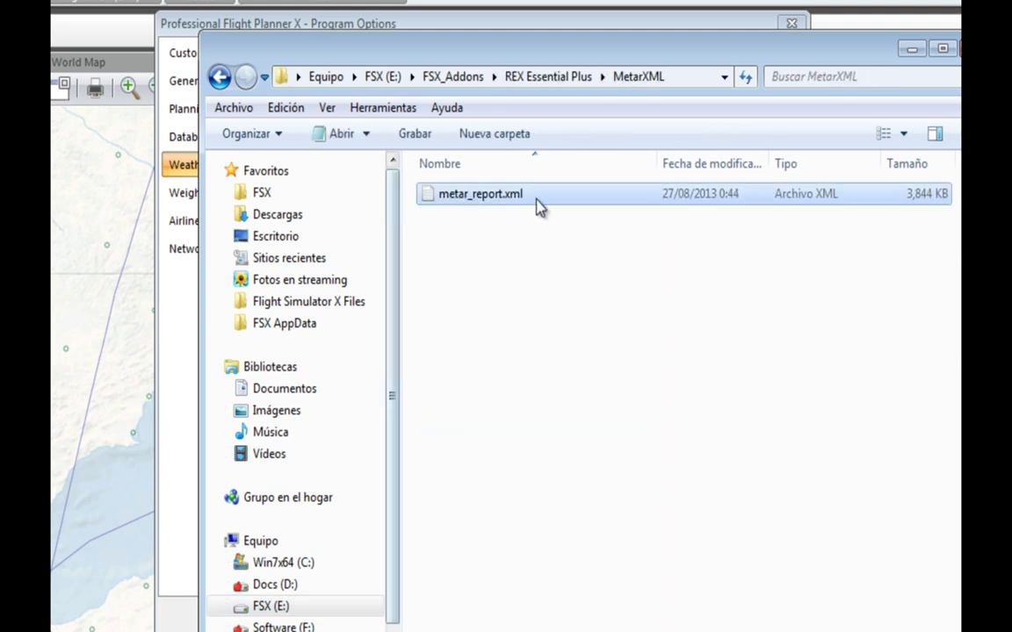
key(Return)
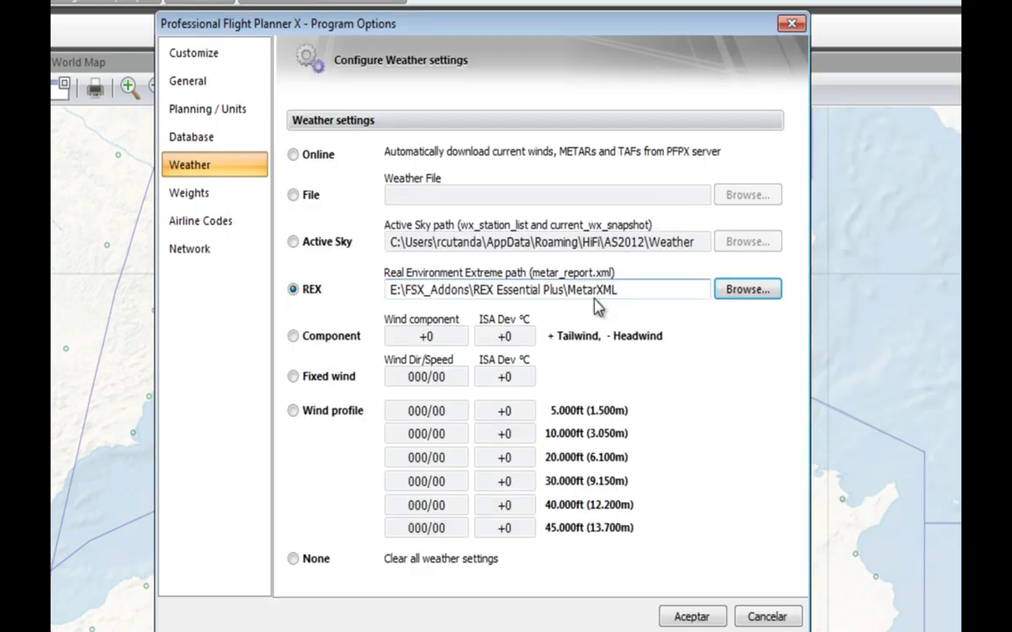
- Select Active Sky as the weather source and review the standard passenger and baggage weights and the long-range distance setting
click(294, 243)
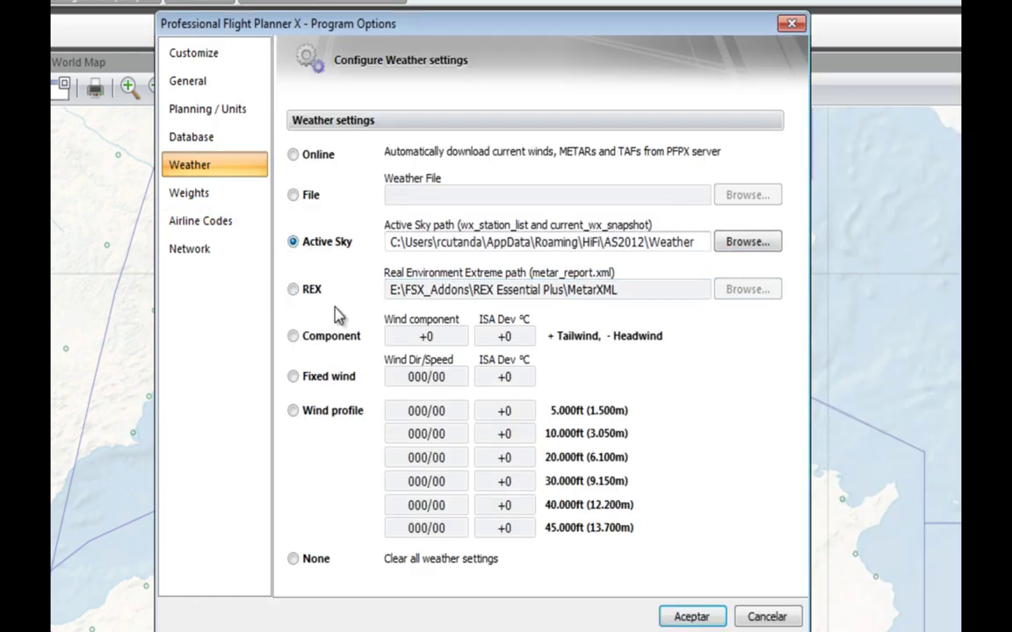
click(180, 194)
click(369, 244)
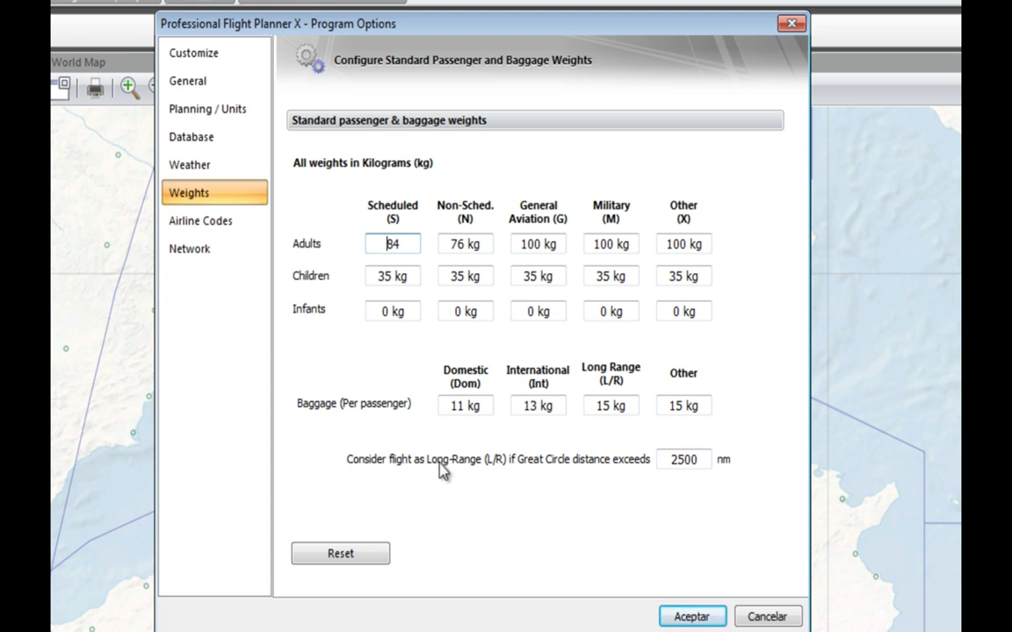
click(703, 460)
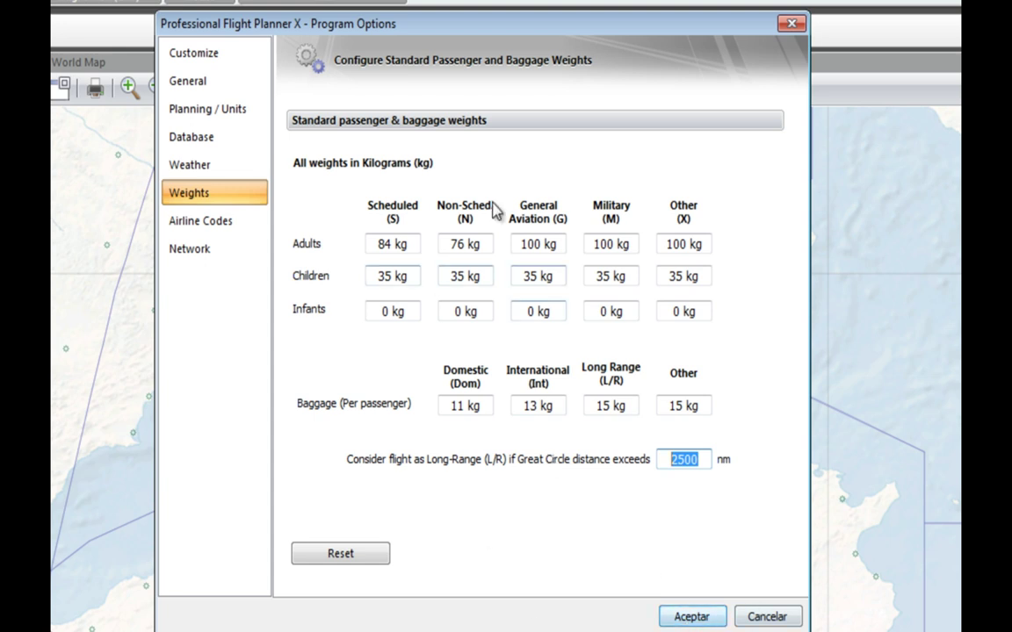
click(675, 241)
click(612, 277)
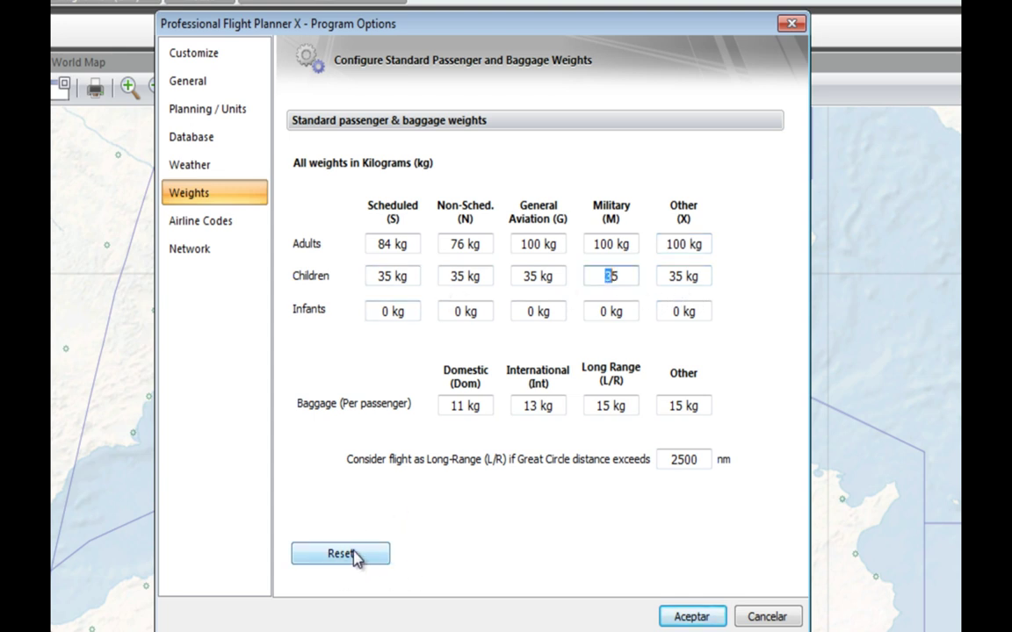
- Look up ICAO code ALZ in the airline codes and change its airline name to Air Alandalus
click(211, 220)
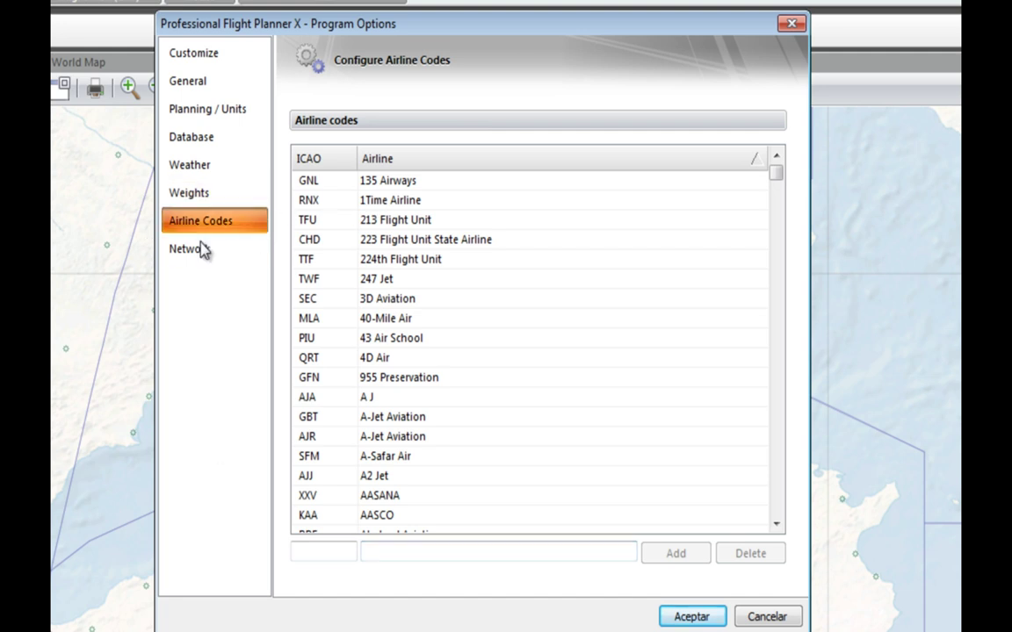
click(324, 553)
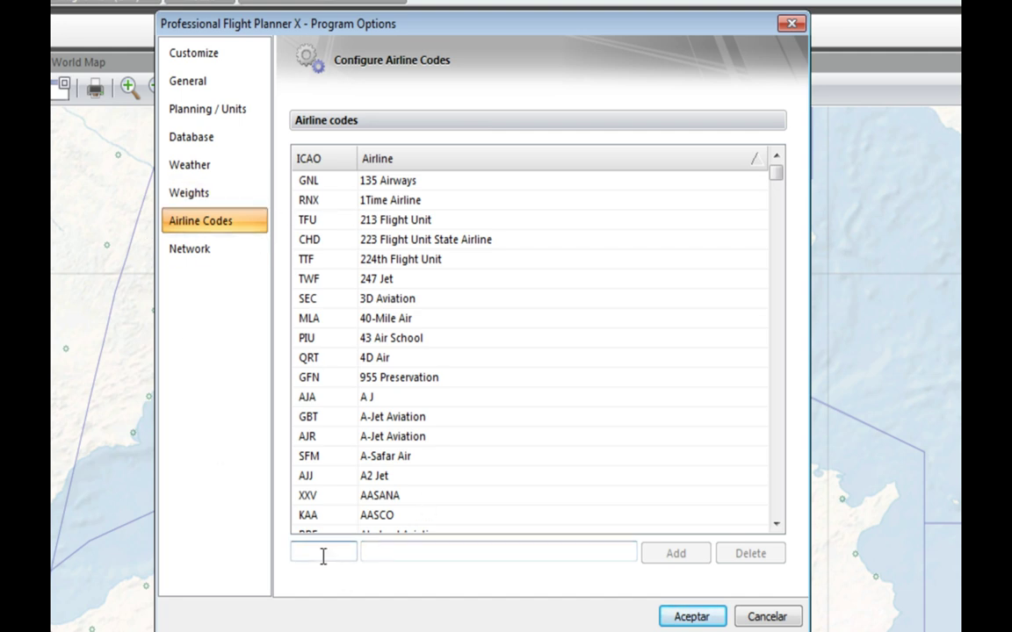
text(ALZ)
click(423, 553)
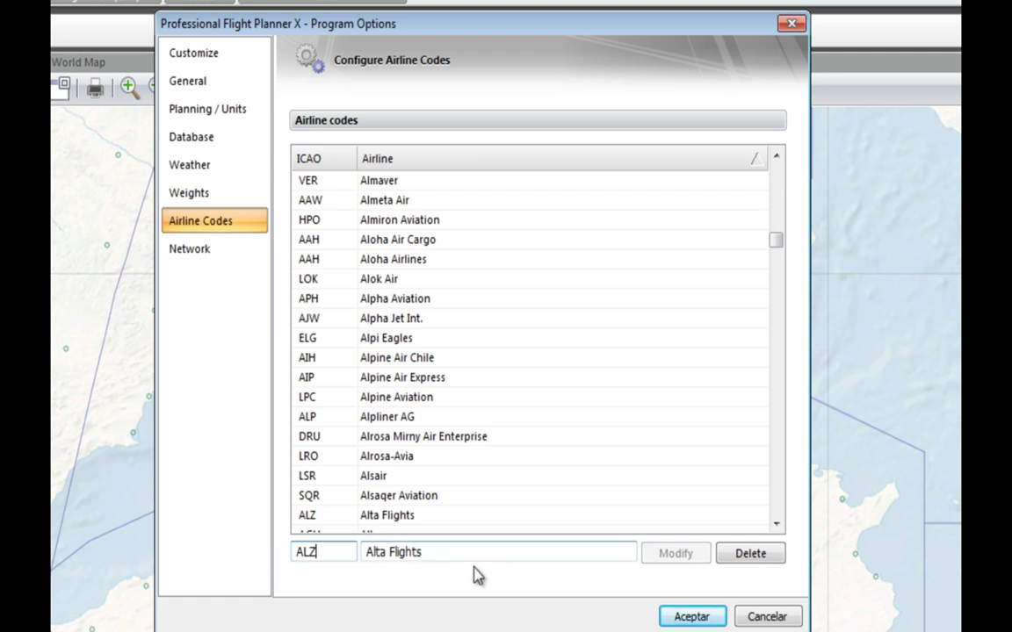
key(Tab)
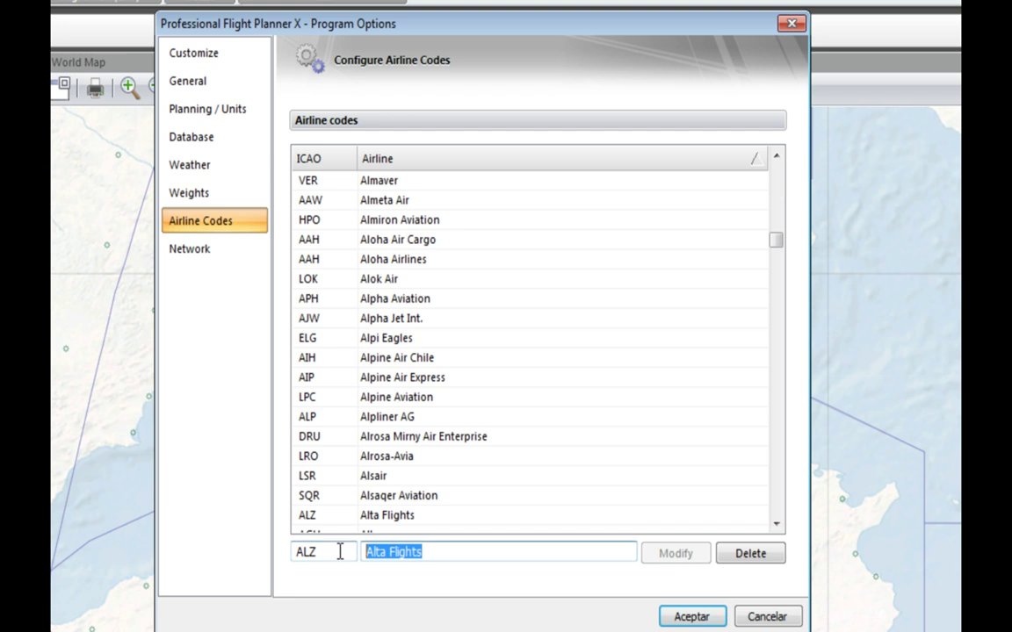
click(437, 553)
drag(436, 553, 308, 552)
text(Ar)
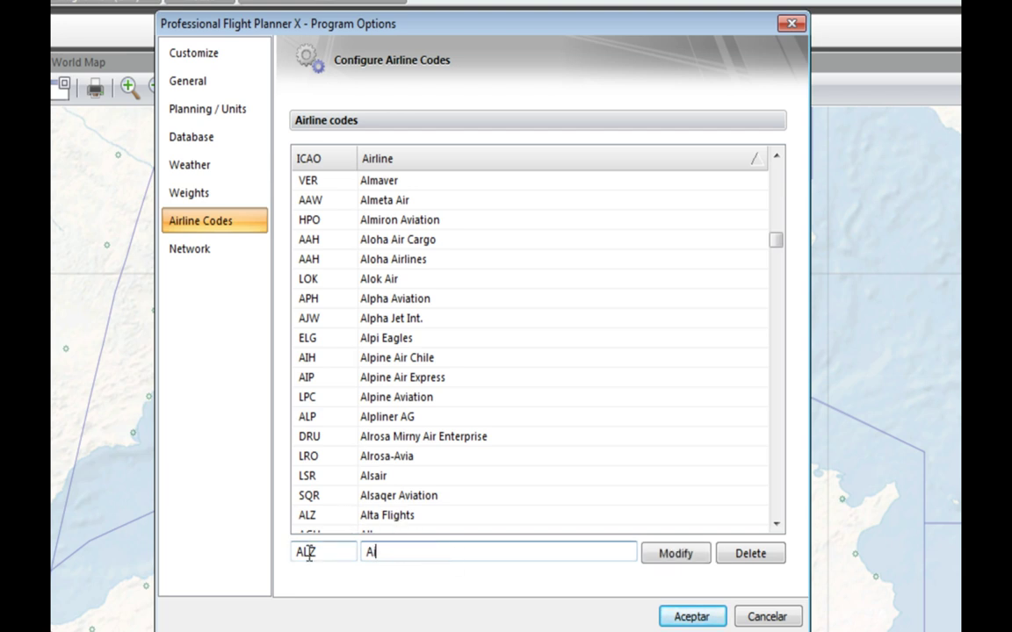
text(r Alandalus)
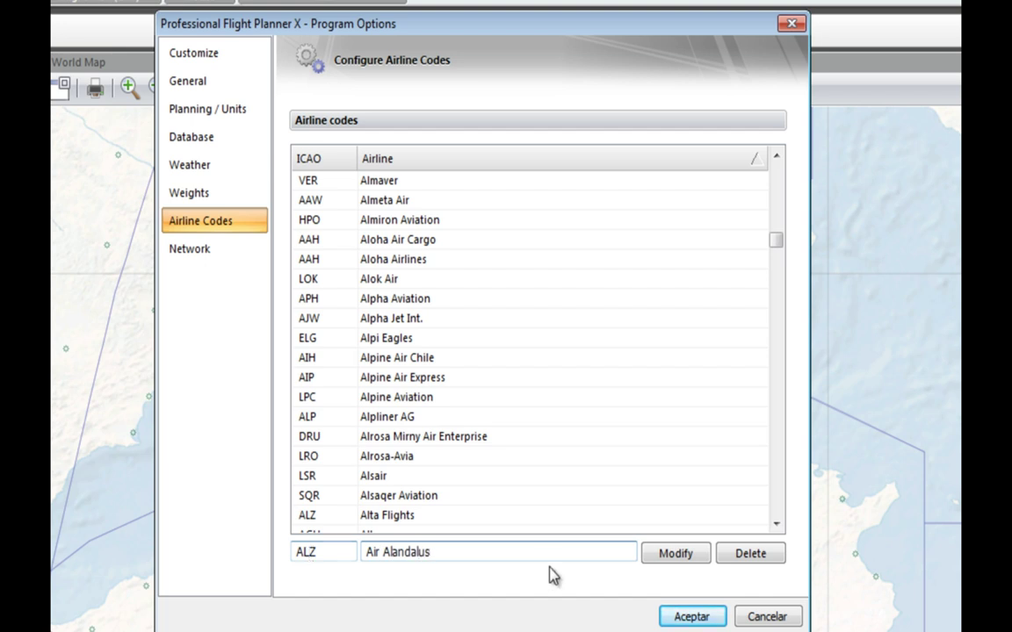
click(675, 554)
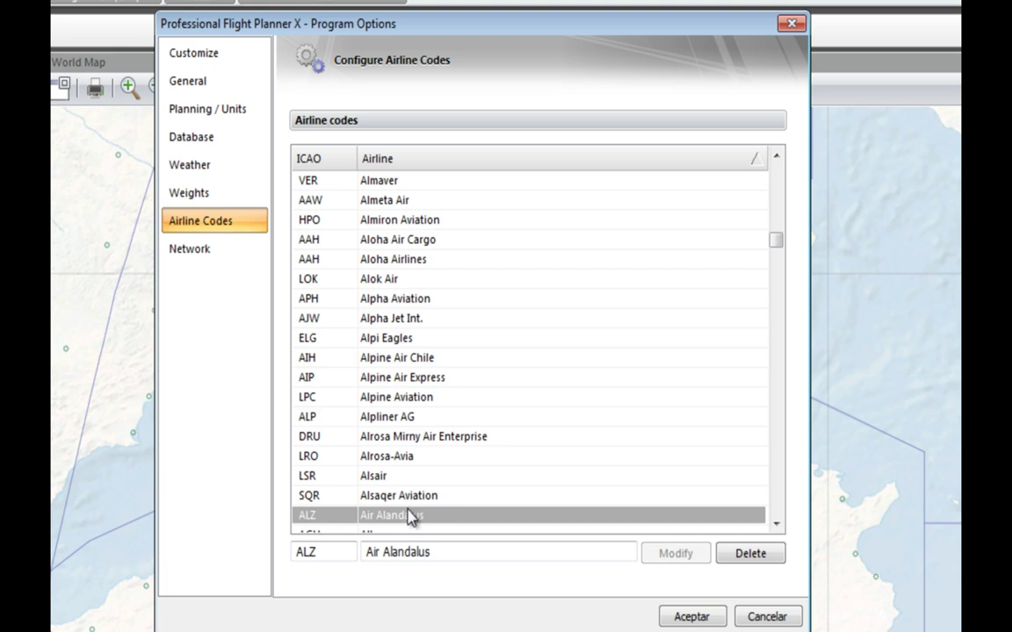
drag(452, 553, 294, 551)
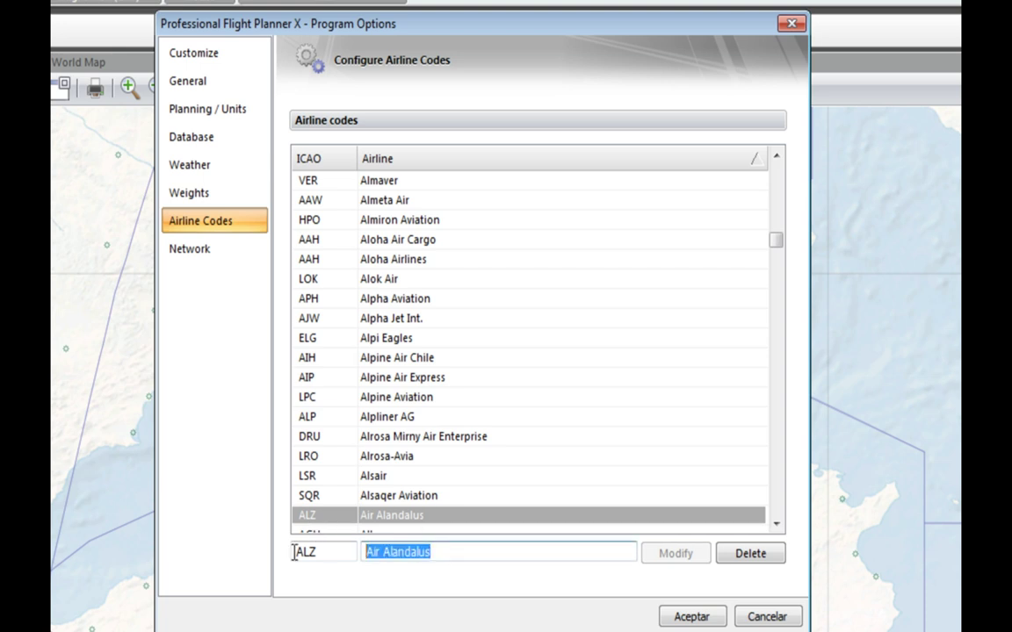
- Review the IVAO and VATSIM server addresses in the network settings and accept the Program Options
click(207, 250)
click(326, 168)
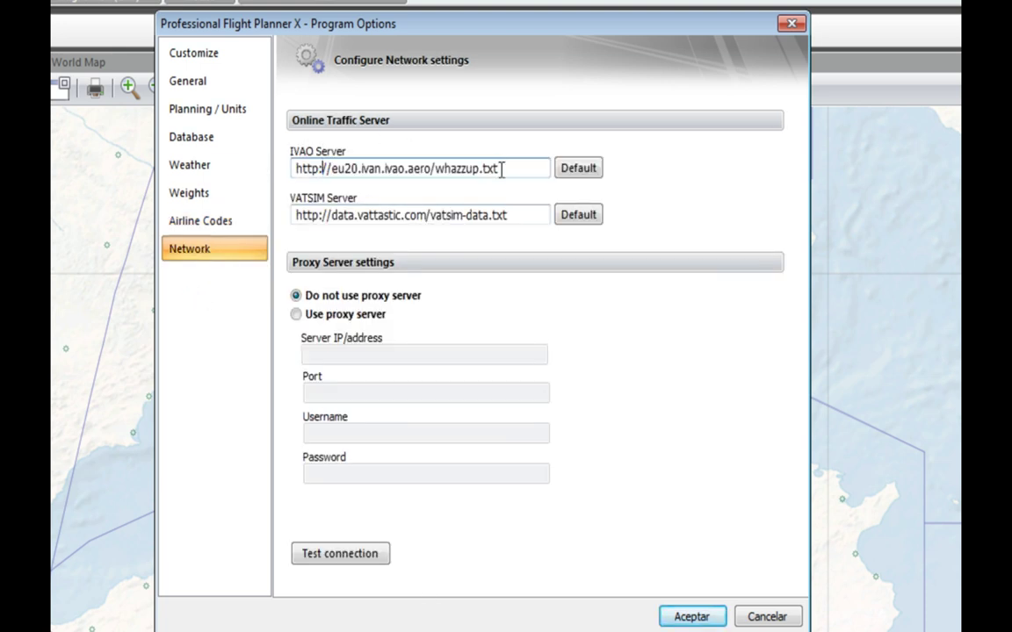
drag(535, 165, 275, 165)
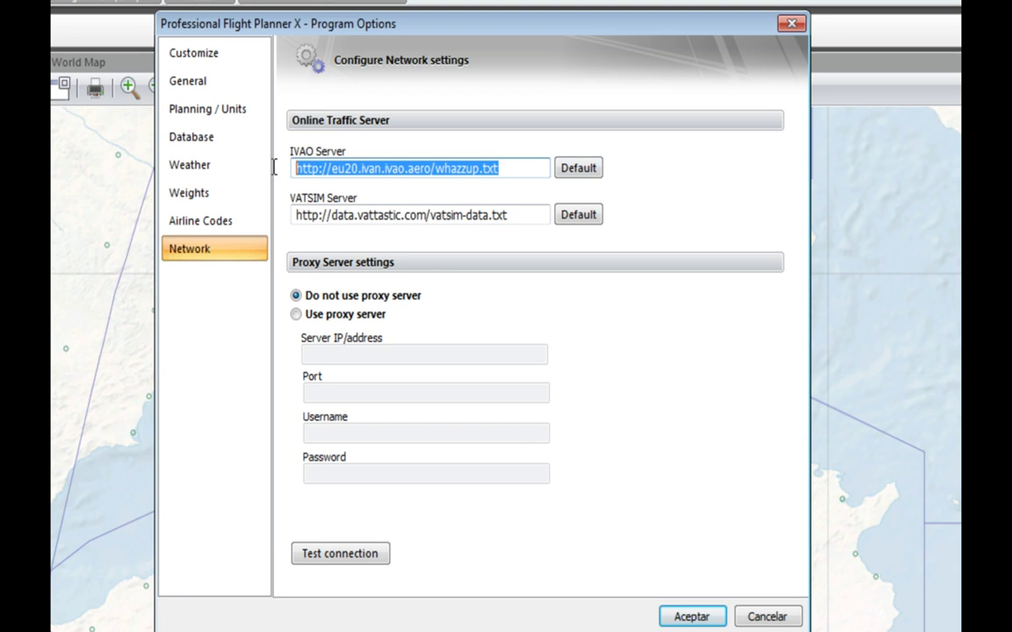
click(515, 216)
drag(516, 215, 290, 217)
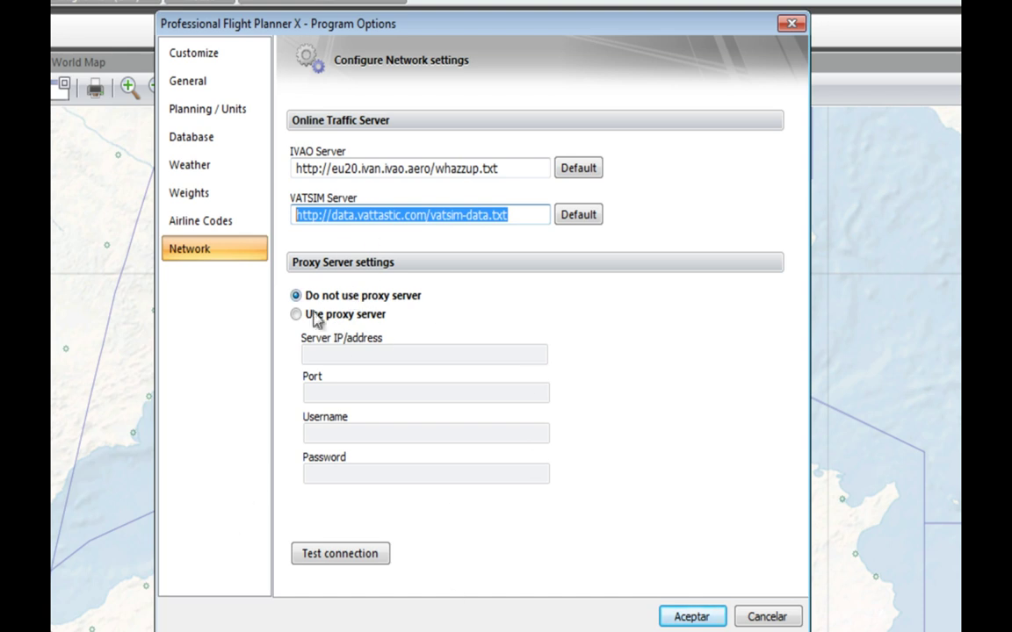
click(683, 615)
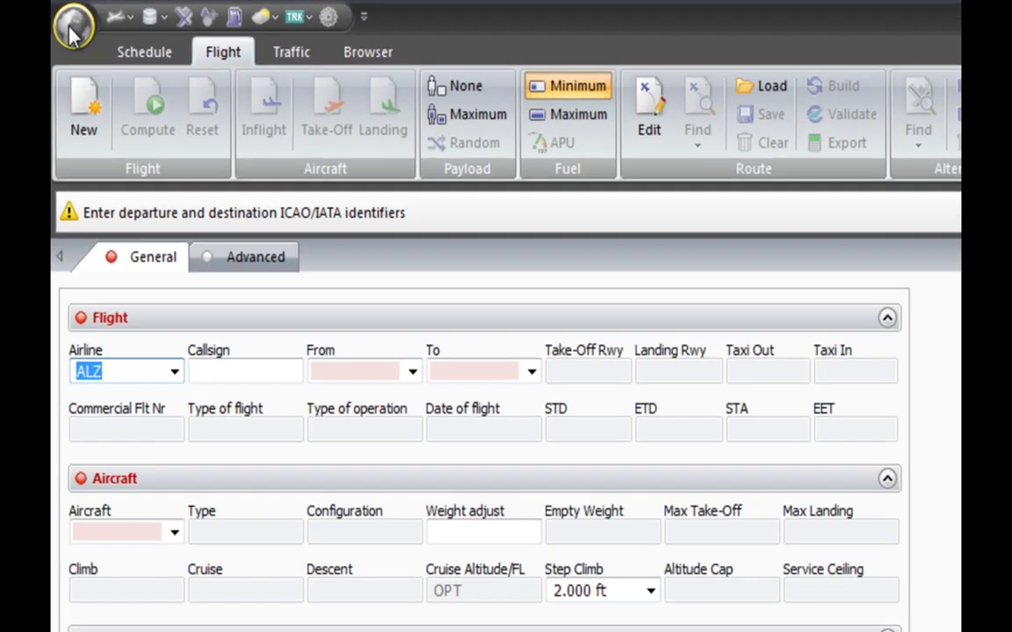
- Open the Aircraft Database from the Aircraft Manager
click(60, 12)
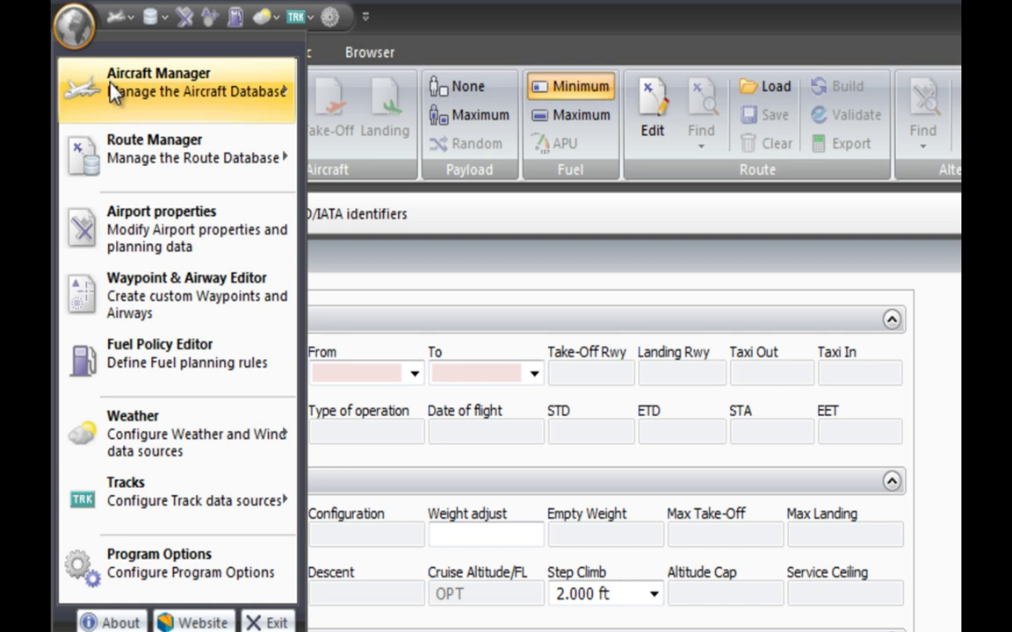
mouse_move(106, 98)
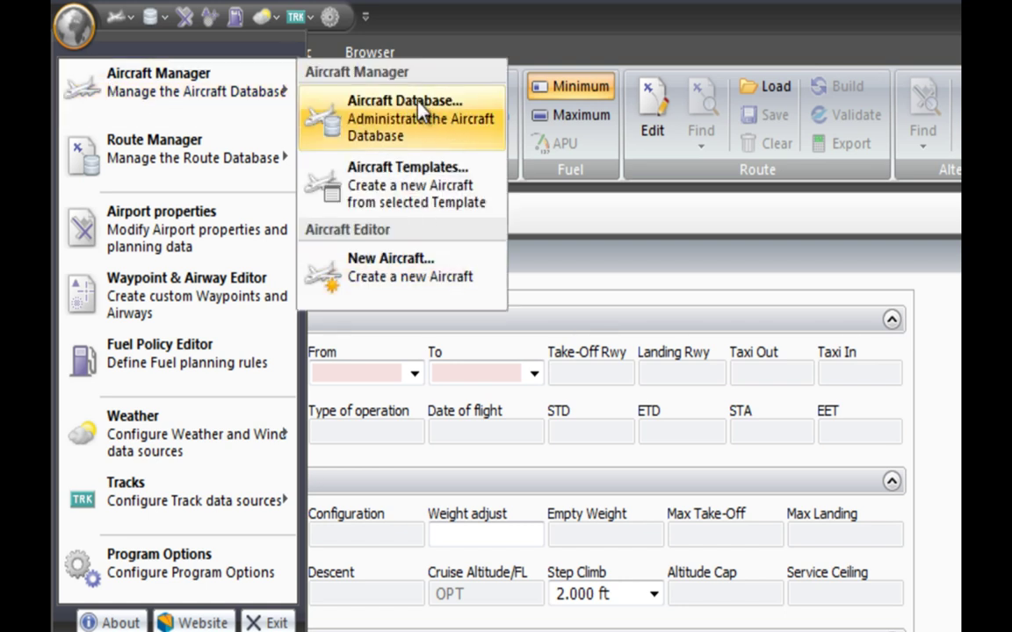
click(116, 15)
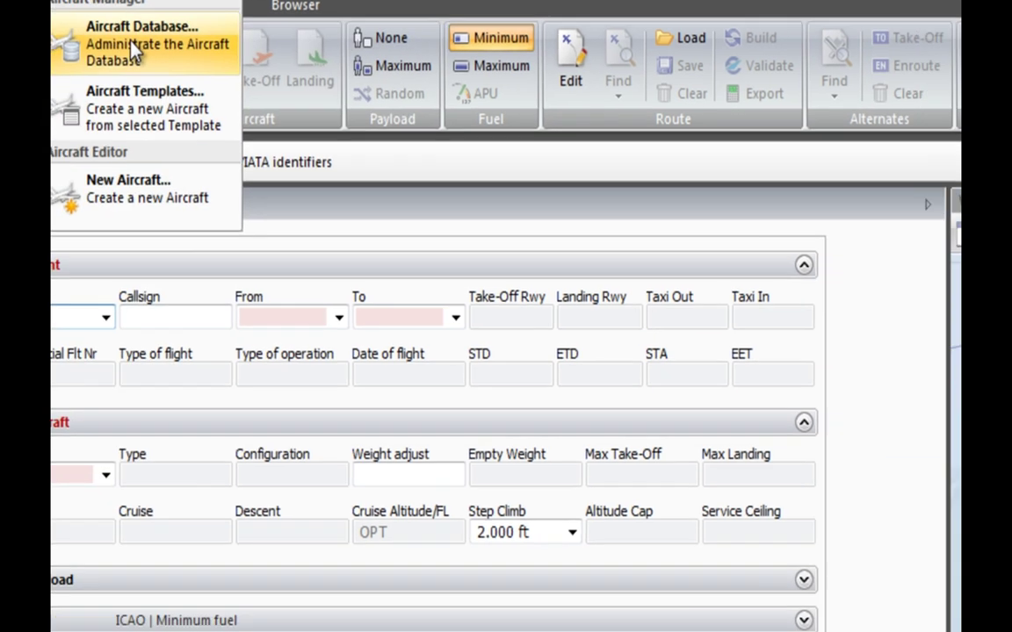
click(130, 44)
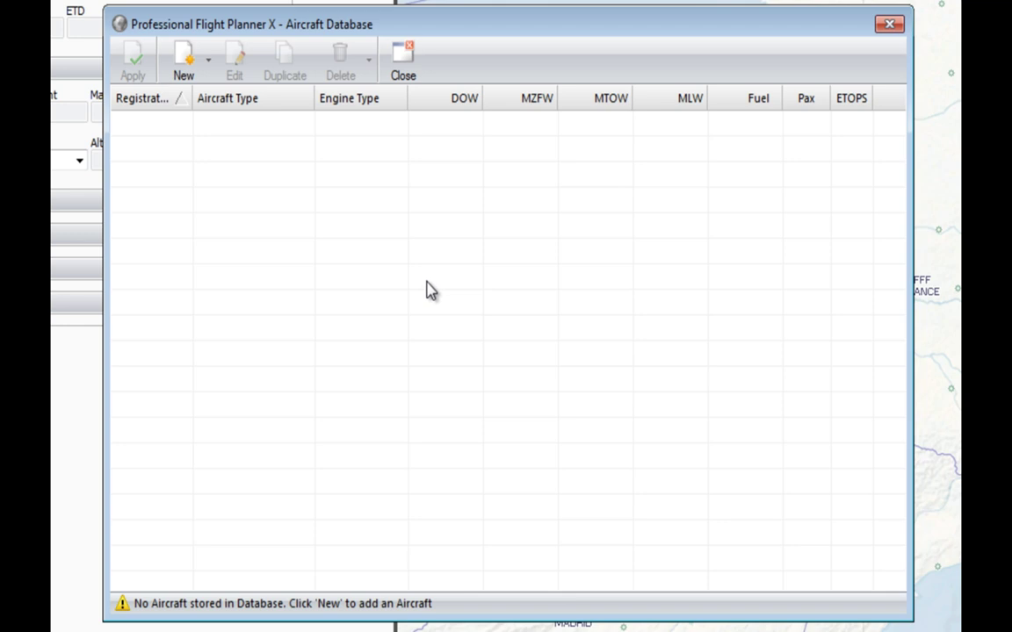
- Start a new blank aircraft and look through the list of available aircraft types
click(195, 63)
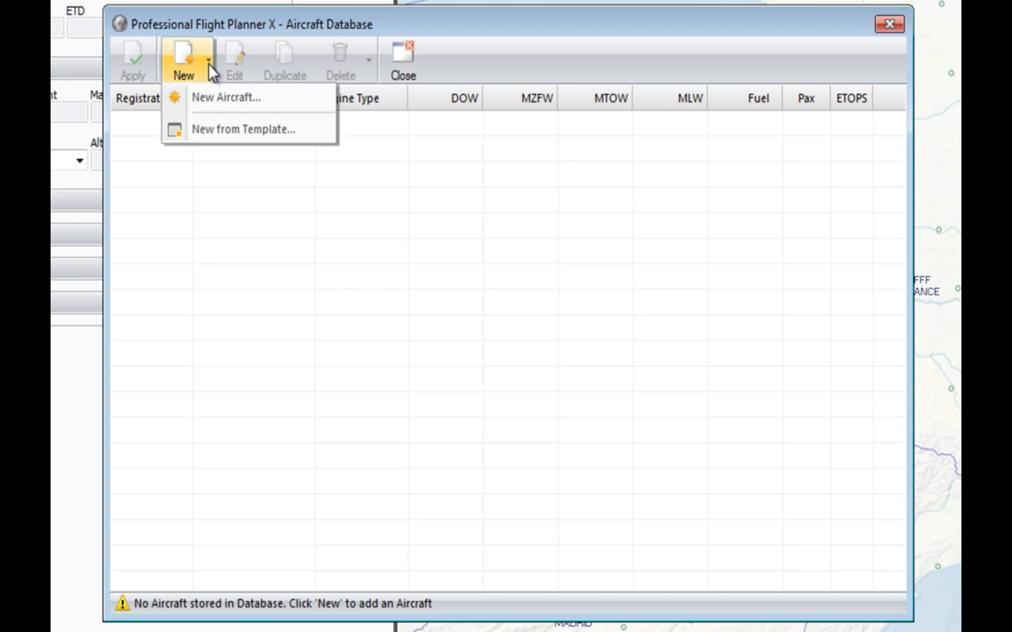
click(253, 100)
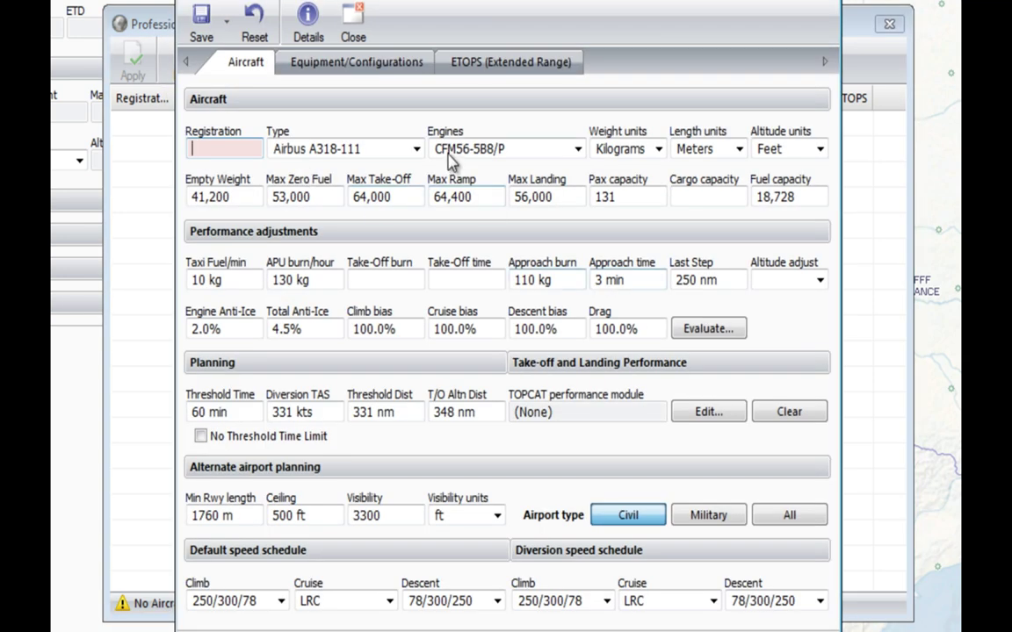
click(417, 149)
drag(416, 192, 420, 326)
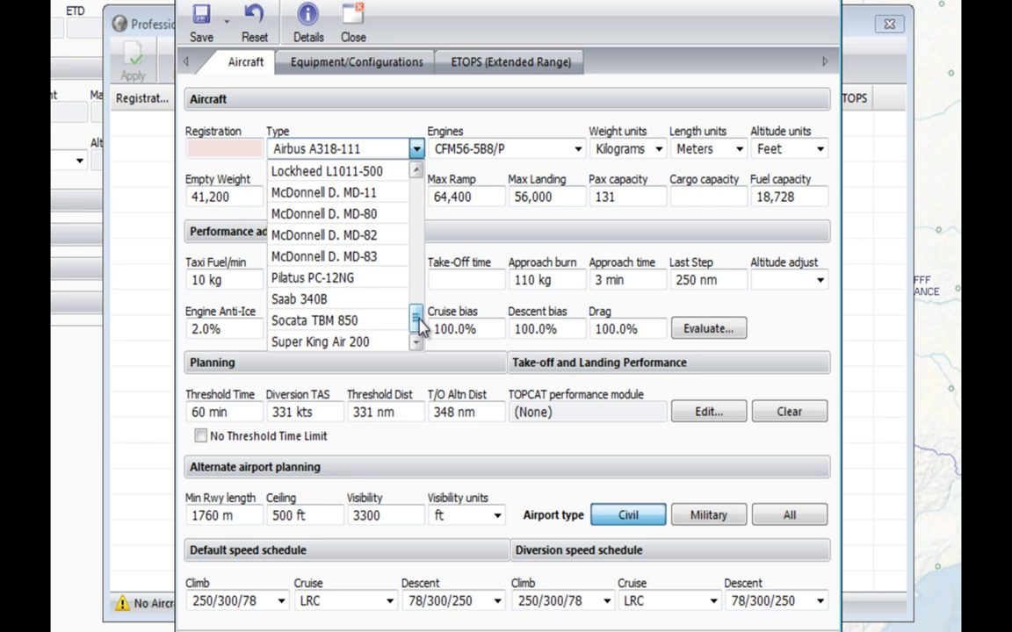
mouse_move(419, 325)
mouse_down()
mouse_move(417, 189)
mouse_move(419, 328)
mouse_move(428, 306)
mouse_up()
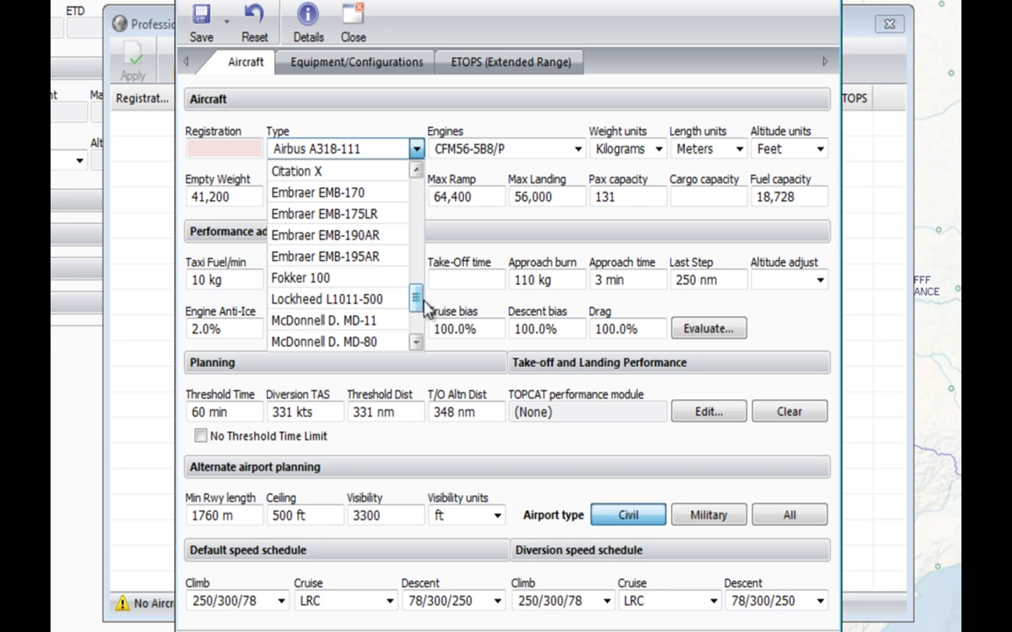
click(248, 69)
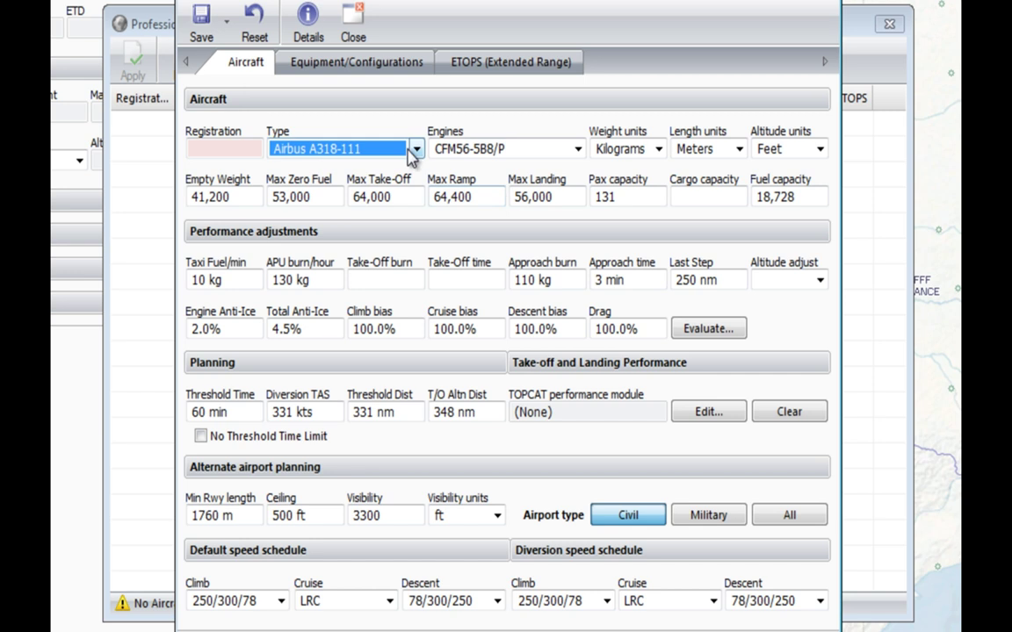
- Set the blank aircraft's type to Boeing 737-800
click(416, 149)
drag(414, 195, 413, 230)
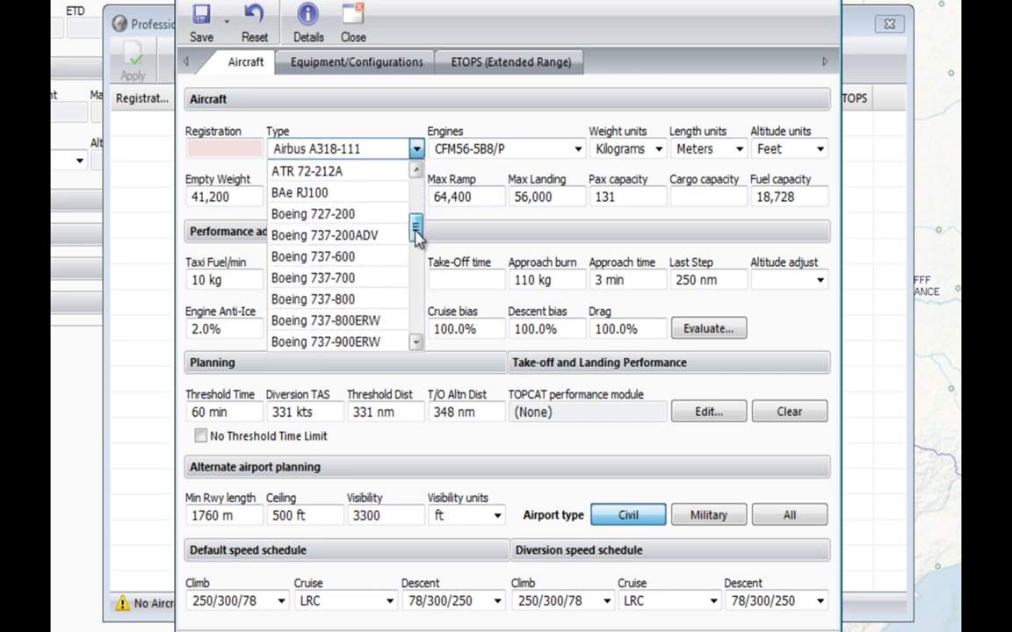
click(328, 298)
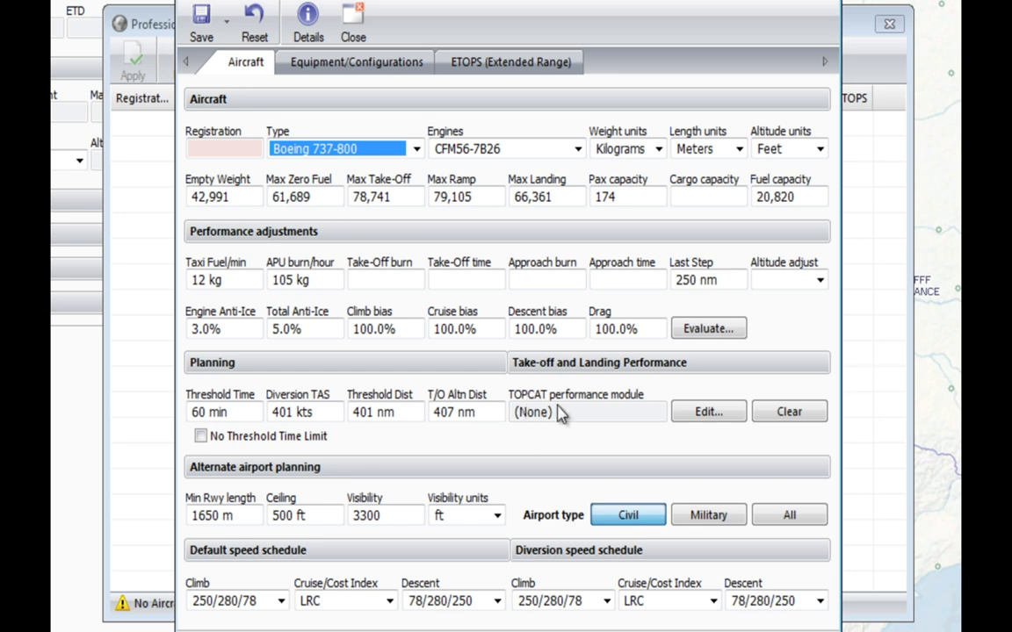
- Assign the Boeing 737-800 CFM56-7B26 TOPCAT performance module to the aircraft and close the editor without saving
click(705, 416)
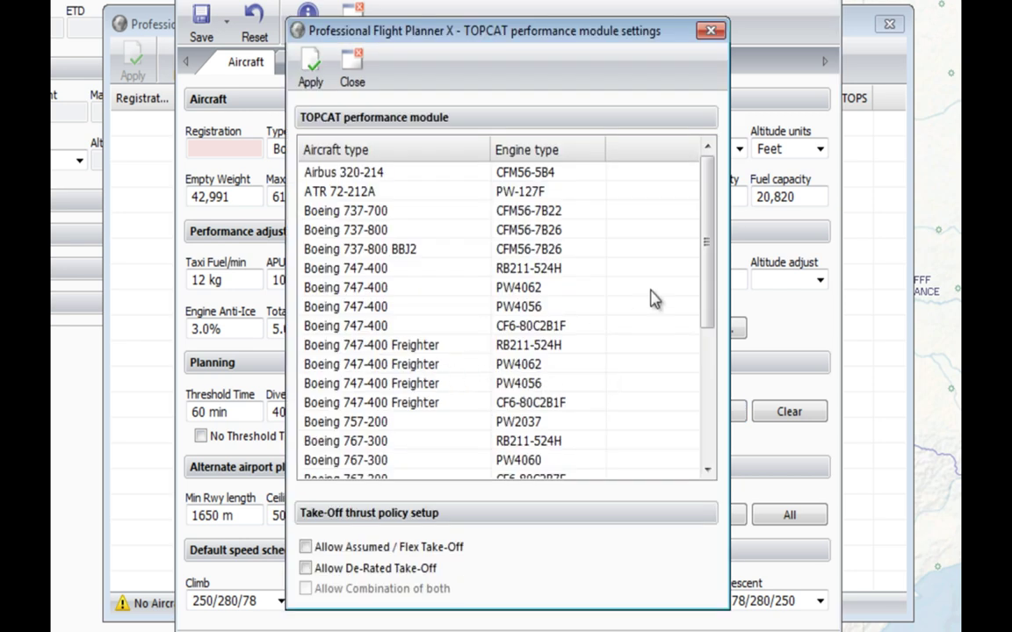
drag(711, 197, 714, 205)
click(349, 212)
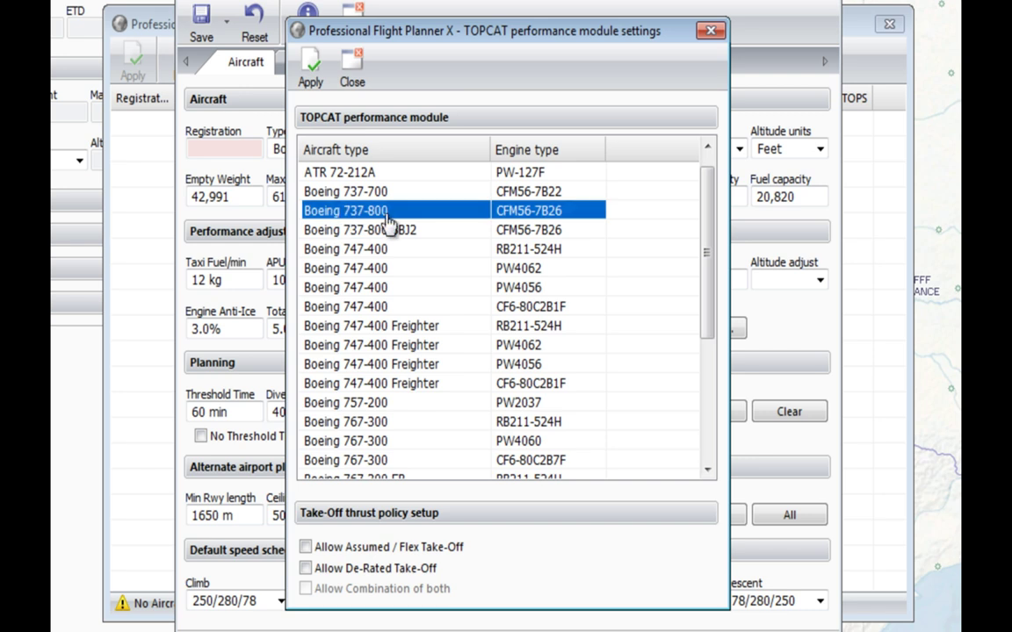
click(310, 67)
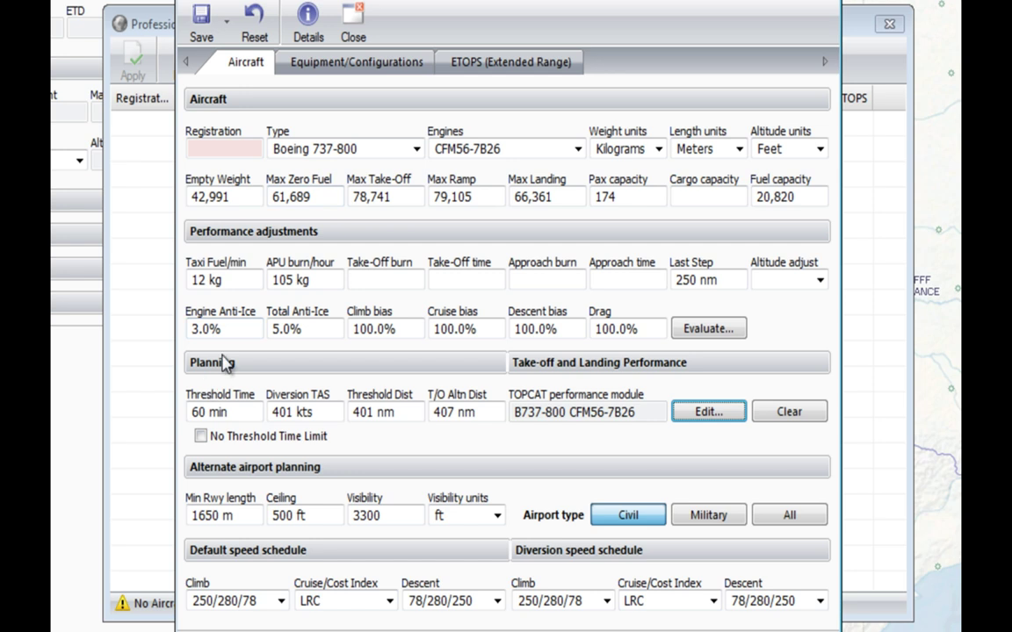
click(355, 28)
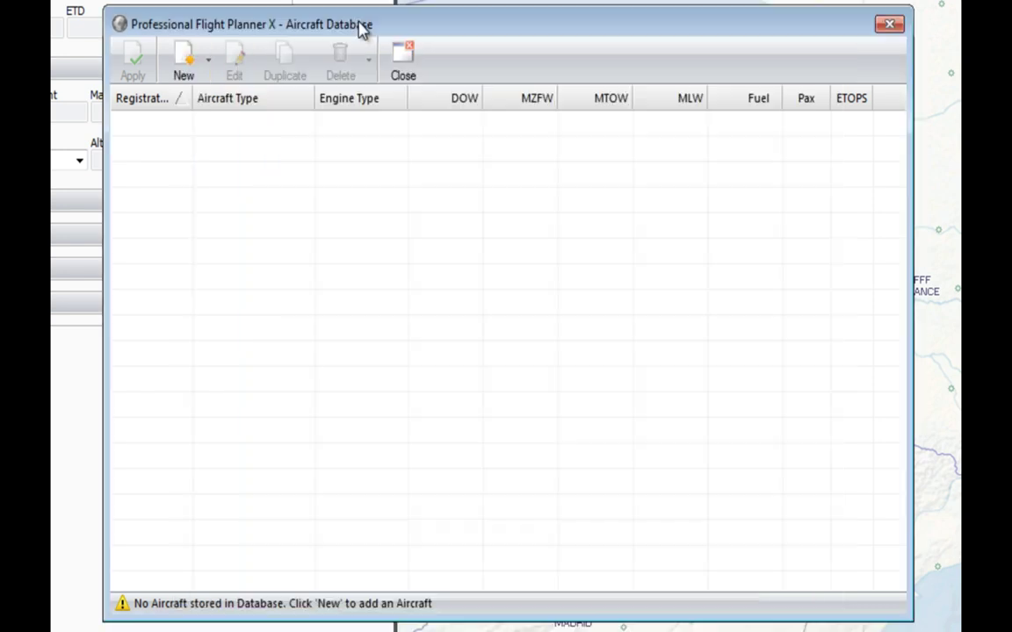
- Create a new aircraft from the PMDG Boeing 737-800 NGX Winglets template
click(210, 68)
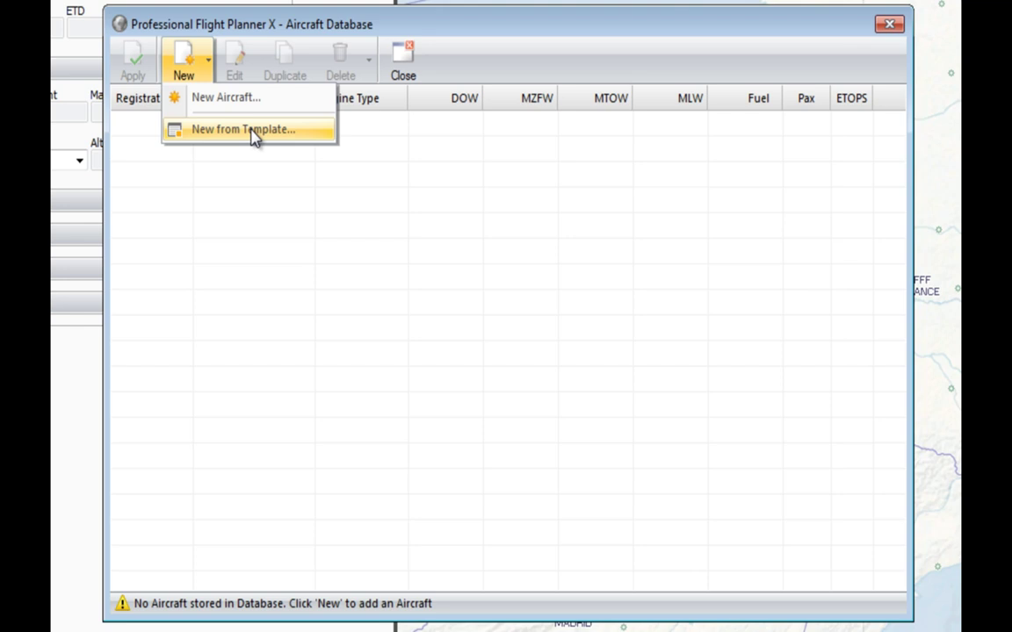
click(252, 132)
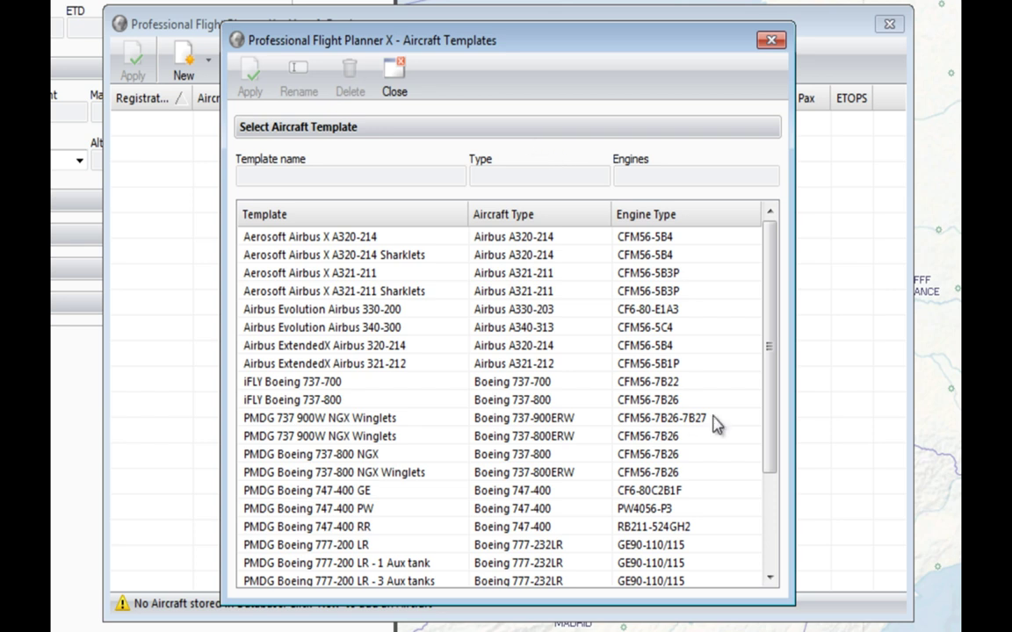
drag(767, 269, 799, 495)
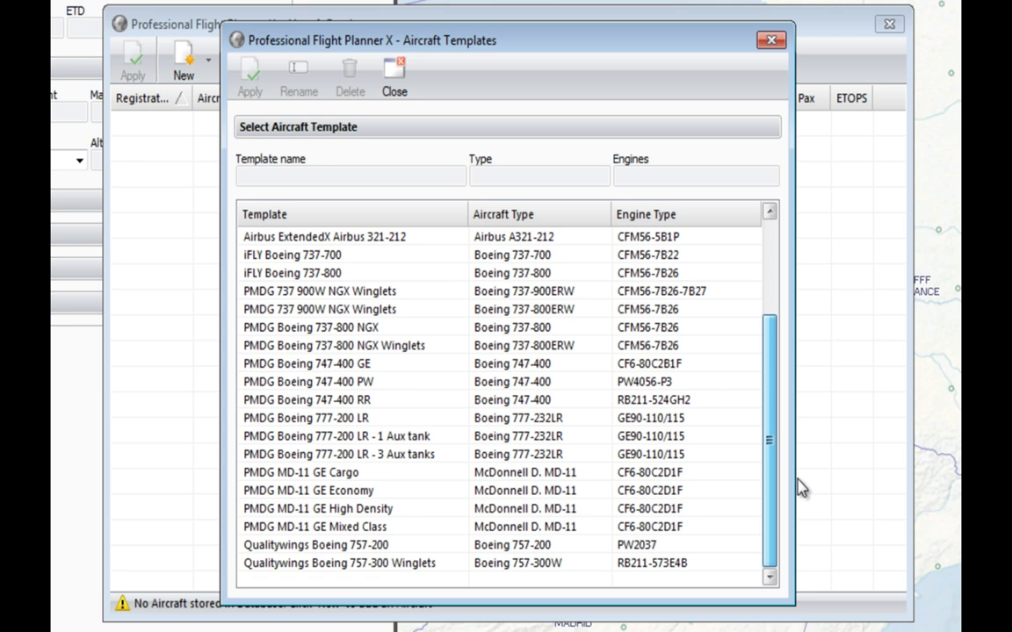
drag(799, 489, 786, 465)
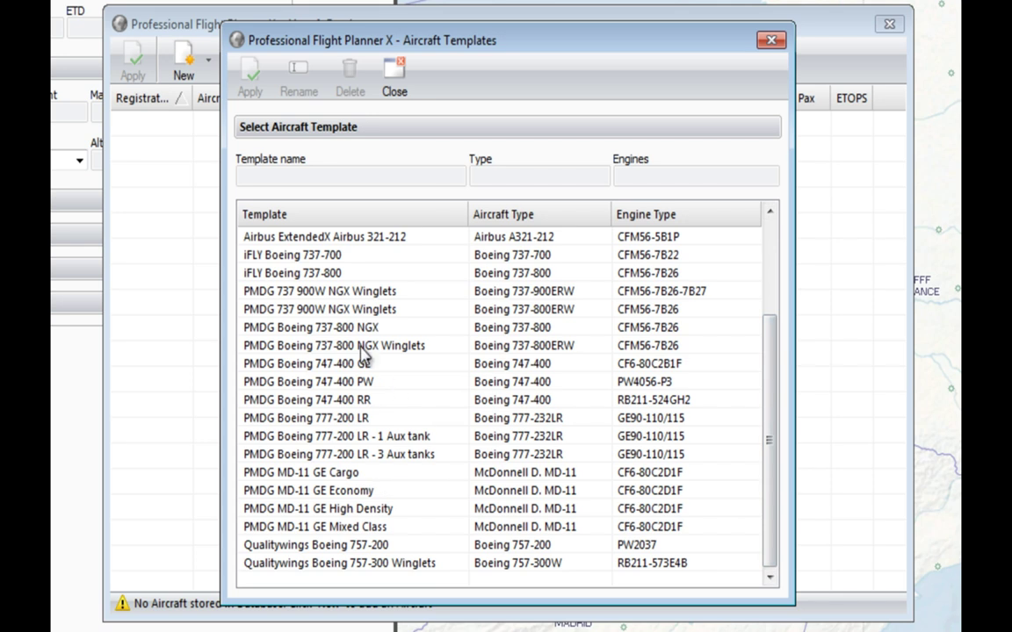
click(318, 325)
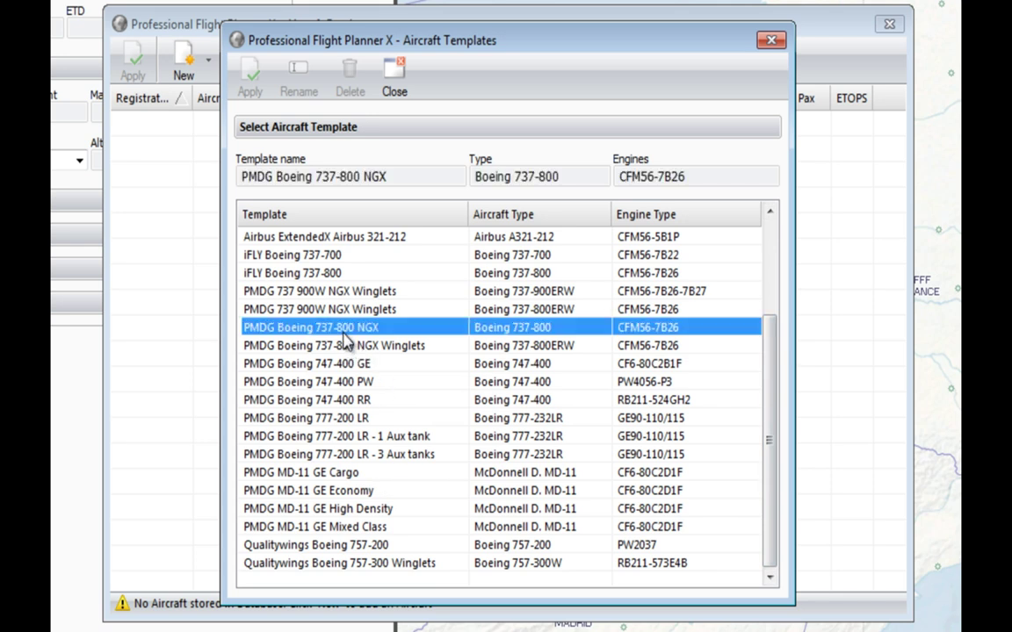
click(254, 348)
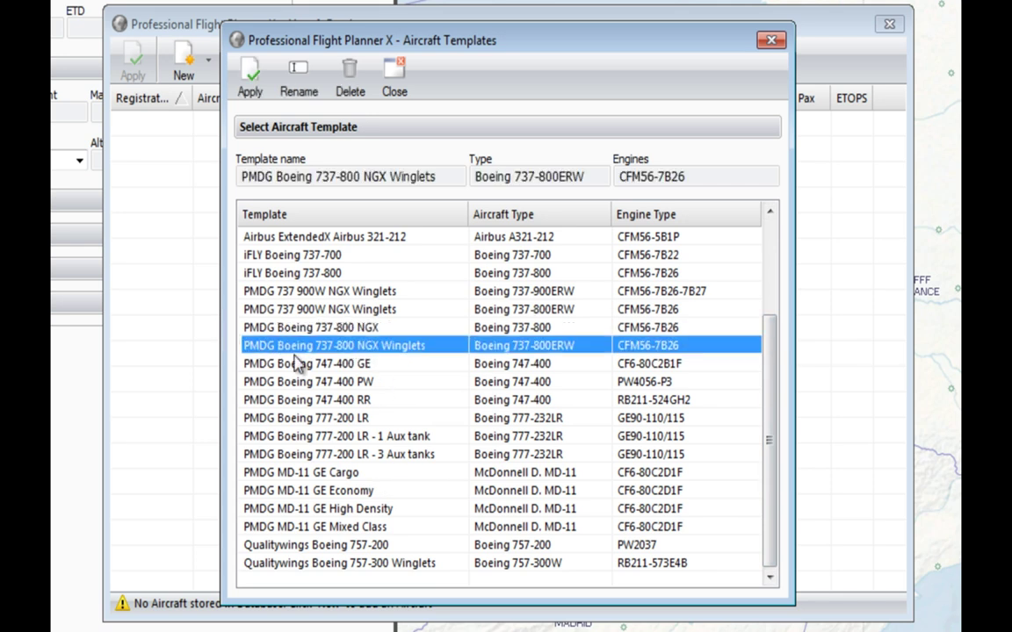
click(250, 88)
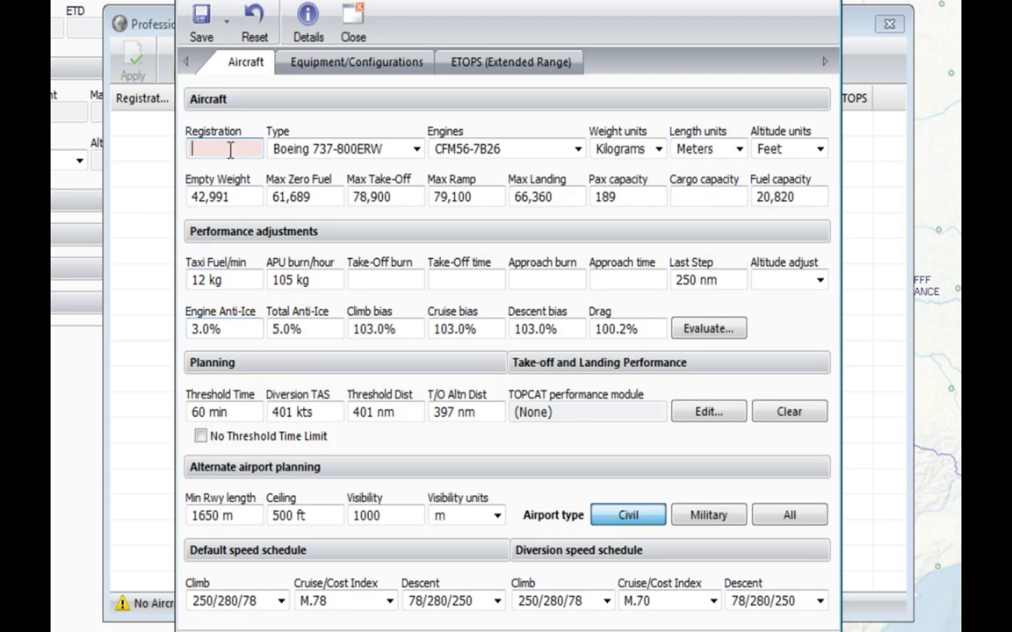
- Register the aircraft as B738, assign the Boeing 737-800 CFM56-7B26 TOPCAT performance module, and save it
text(B738)
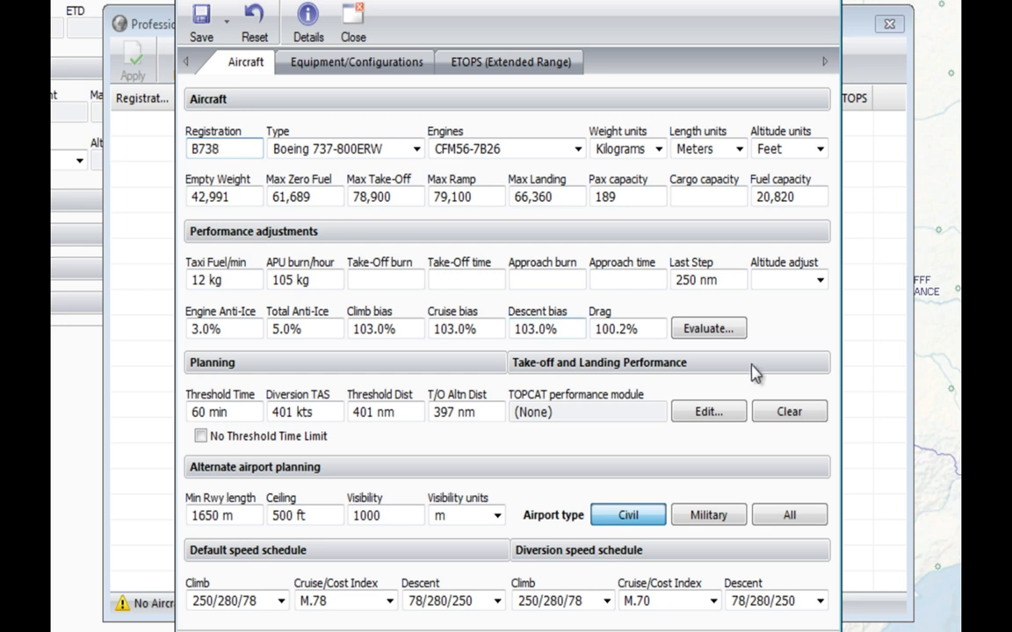
click(708, 411)
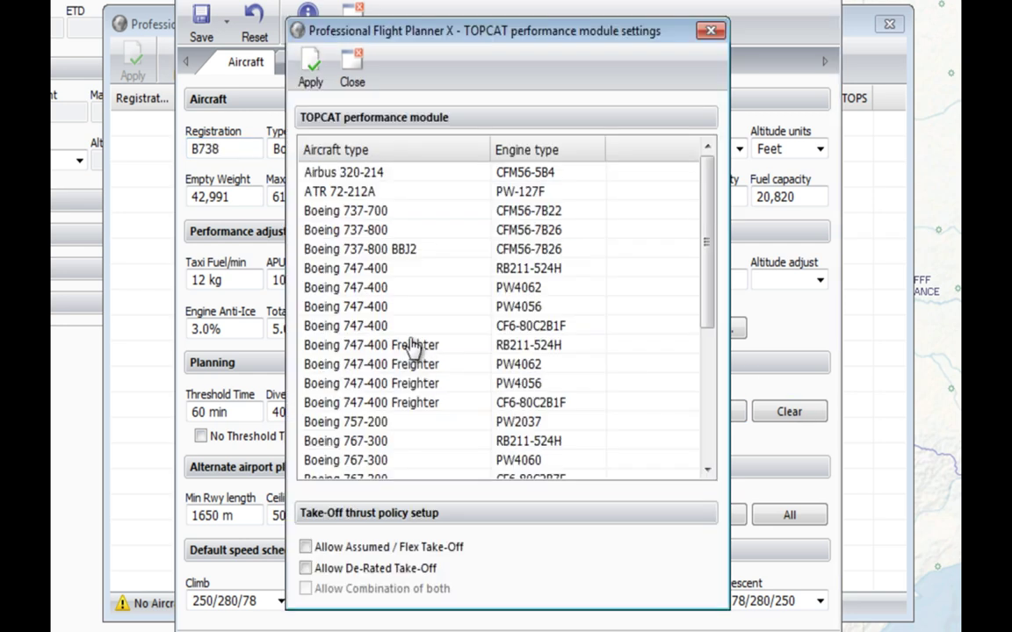
click(360, 234)
click(309, 66)
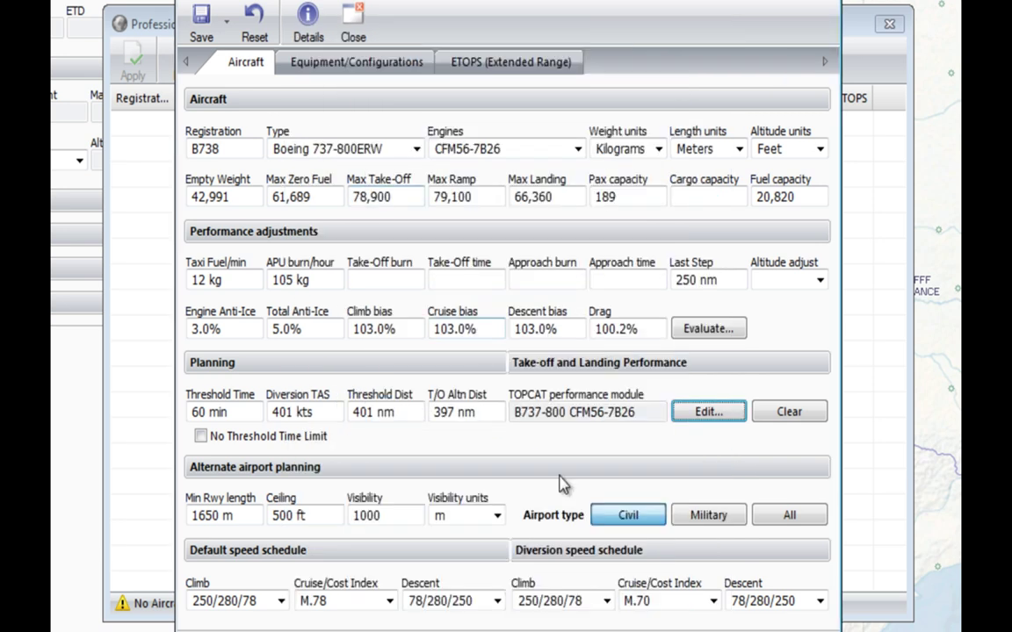
click(201, 19)
click(233, 60)
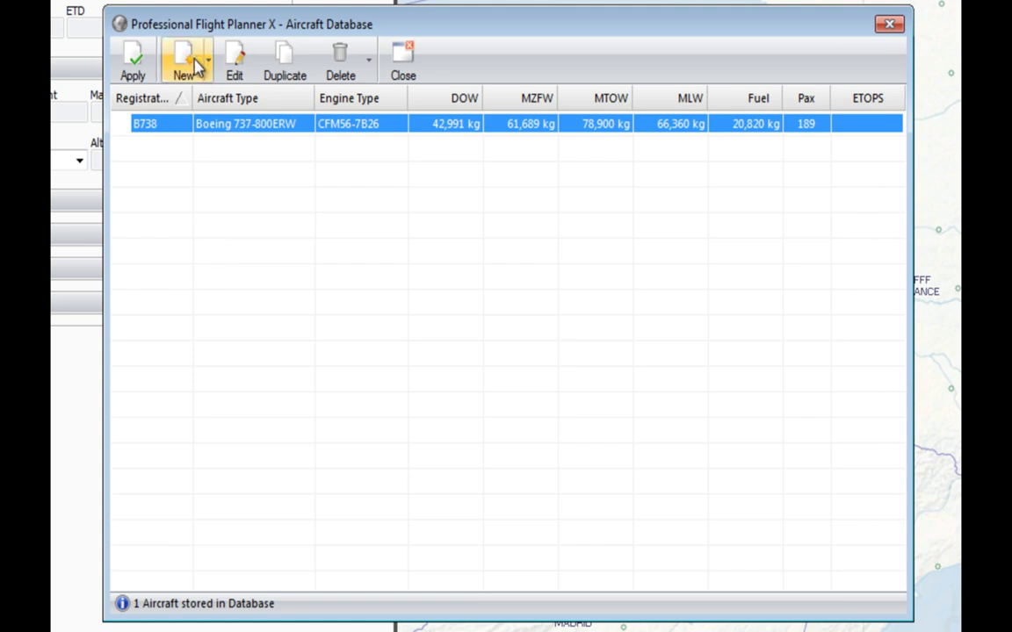
- Create another aircraft from a PMDG MD-11 GE template with CF6-80C2D1F engines
click(208, 77)
click(211, 79)
click(210, 74)
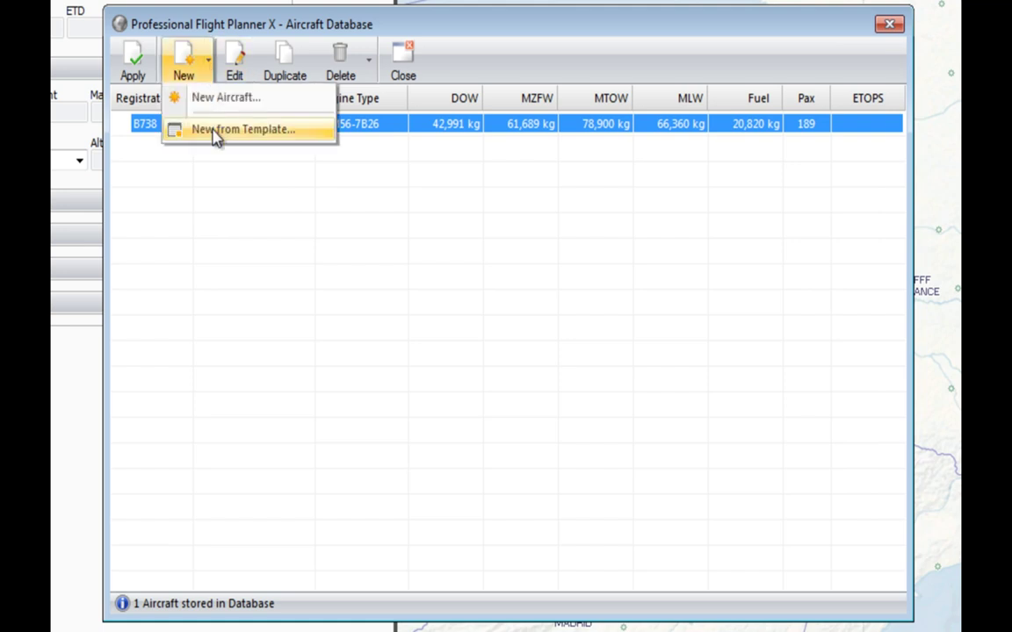
click(213, 132)
drag(776, 312, 786, 391)
click(258, 495)
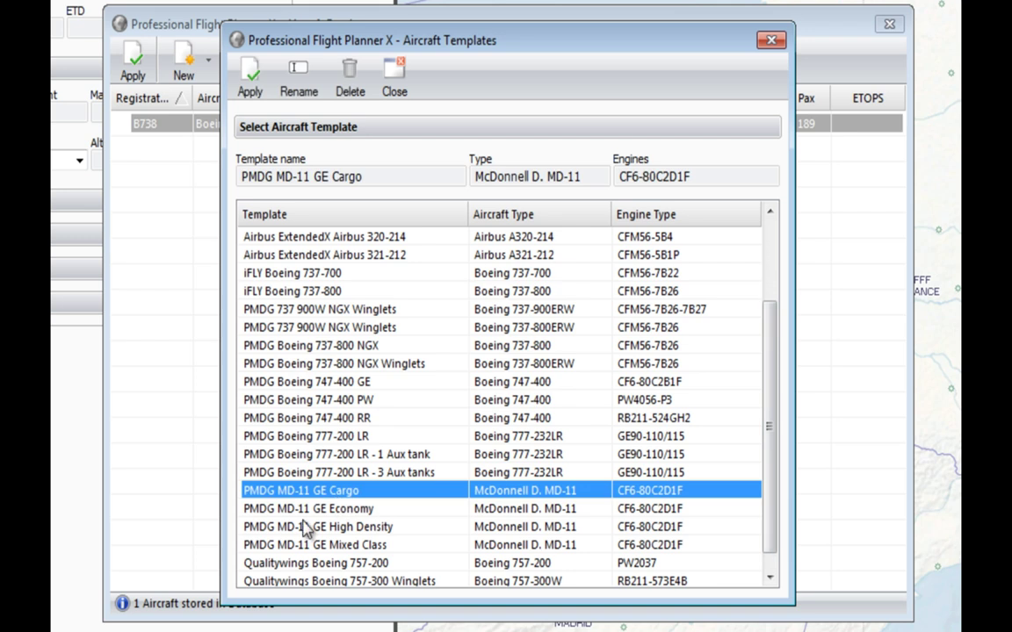
click(250, 91)
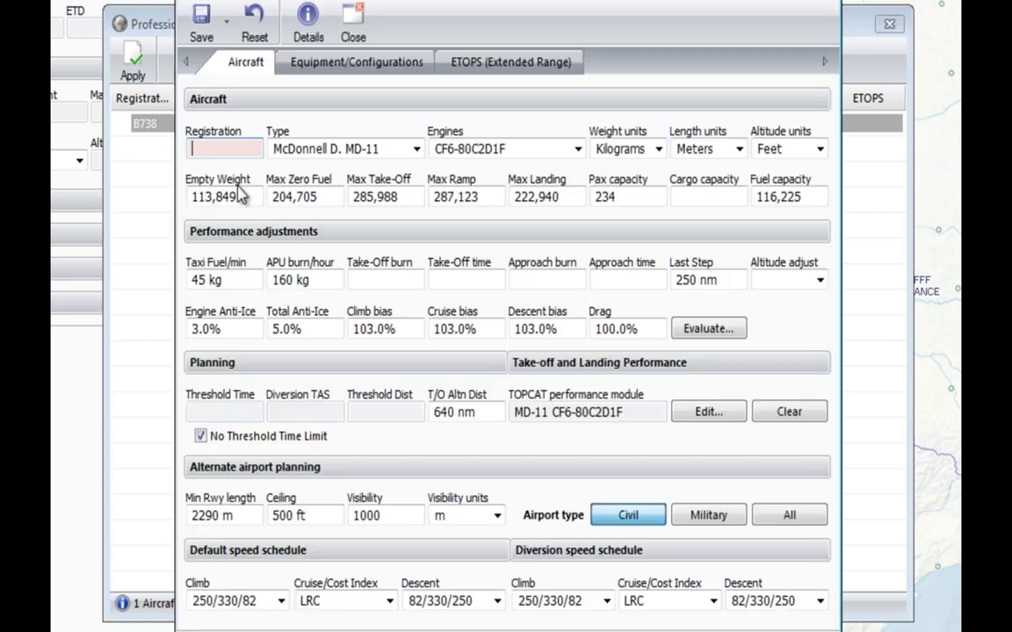
- Enter MD11 as the aircraft's registration and save it to the database
text(MD11)
click(202, 18)
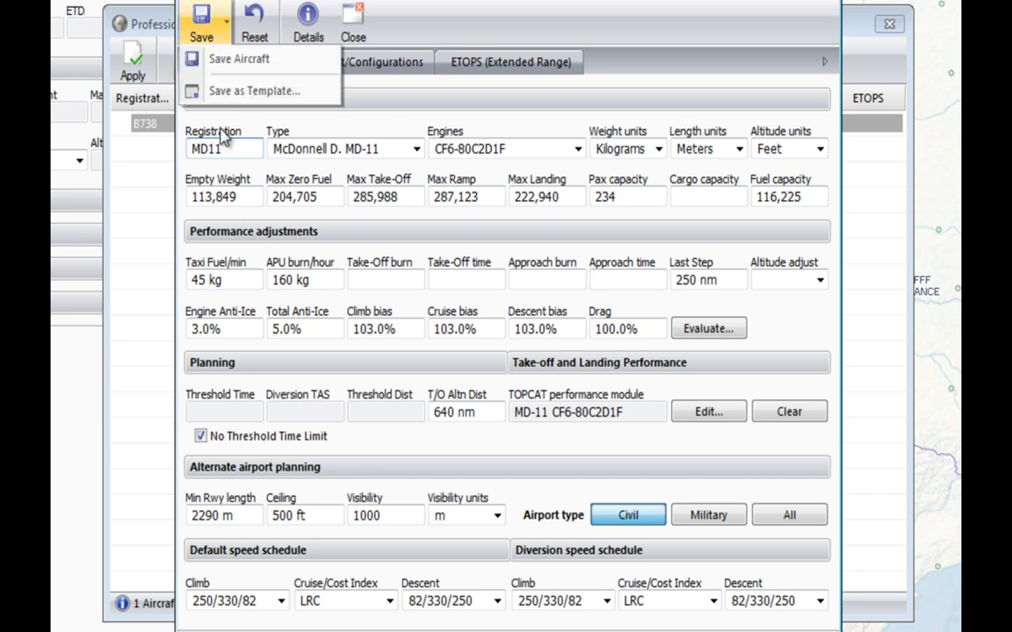
click(219, 60)
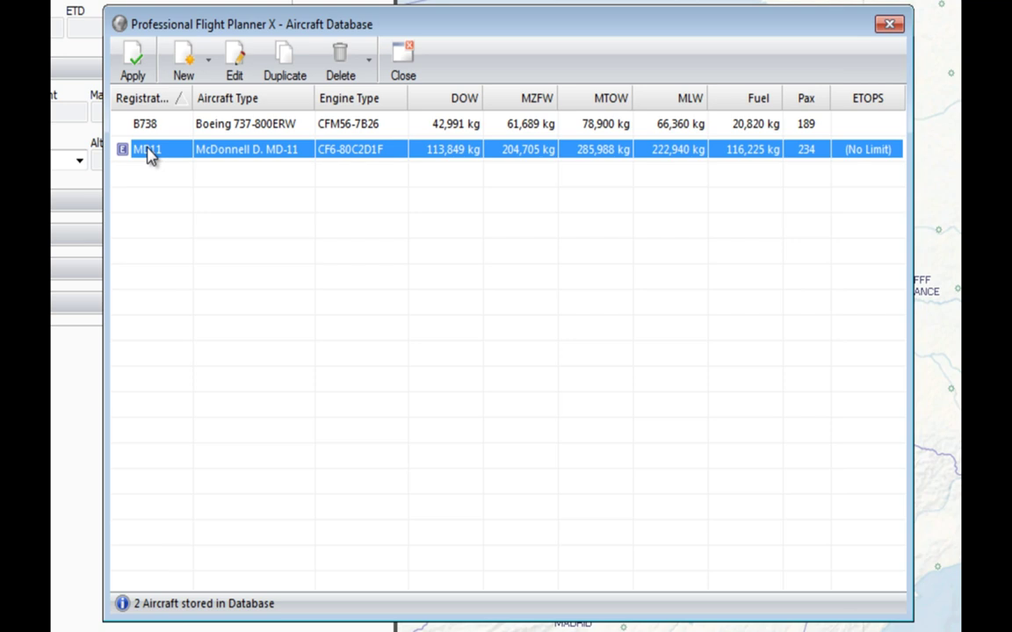
- Review the saved MD11 aircraft's settings and close the Aircraft Database
click(234, 70)
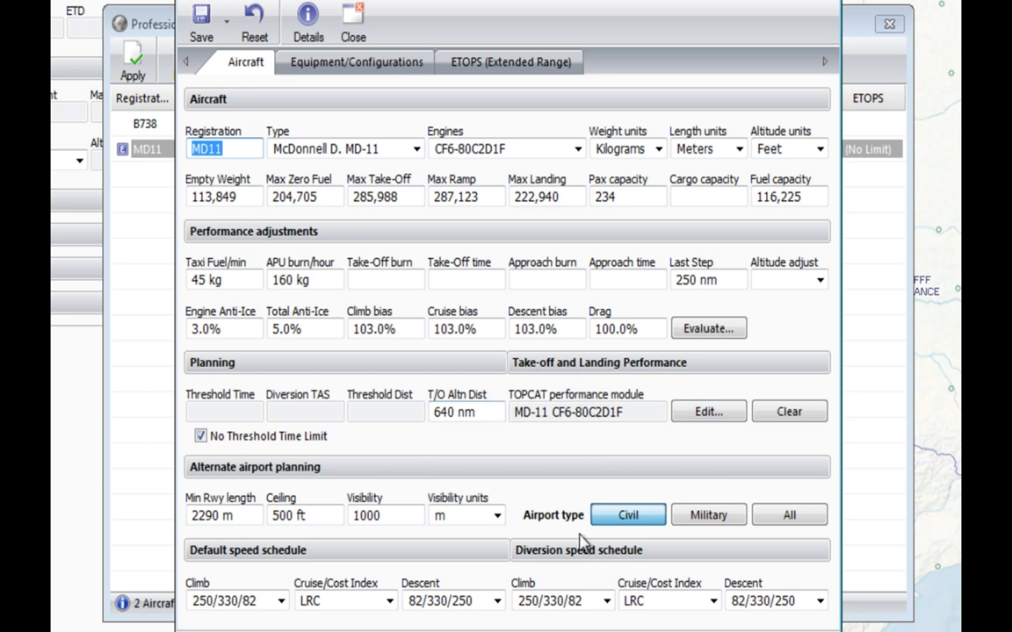
click(352, 26)
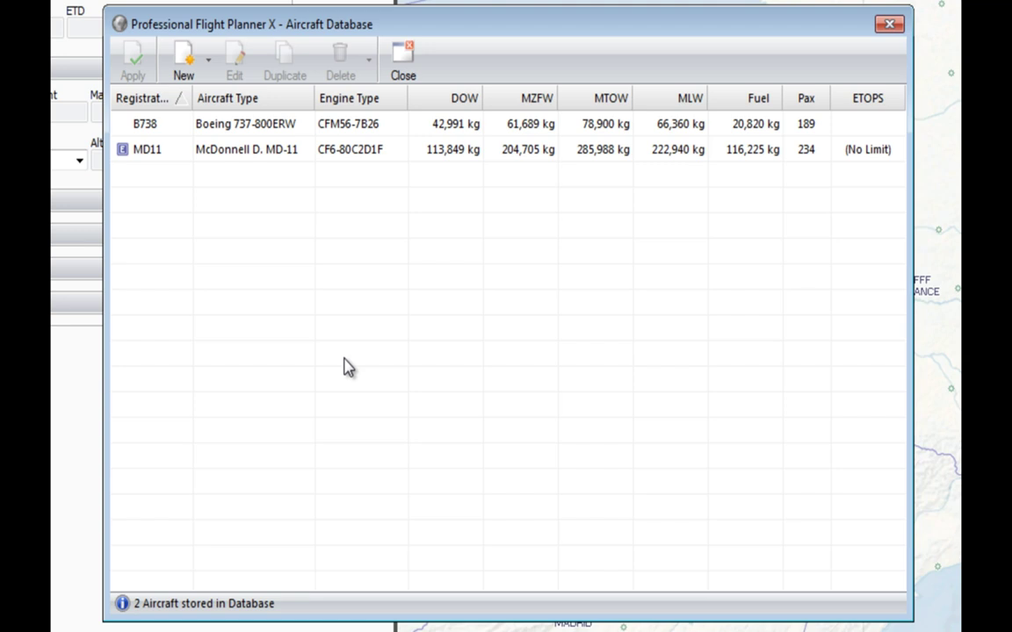
click(400, 59)
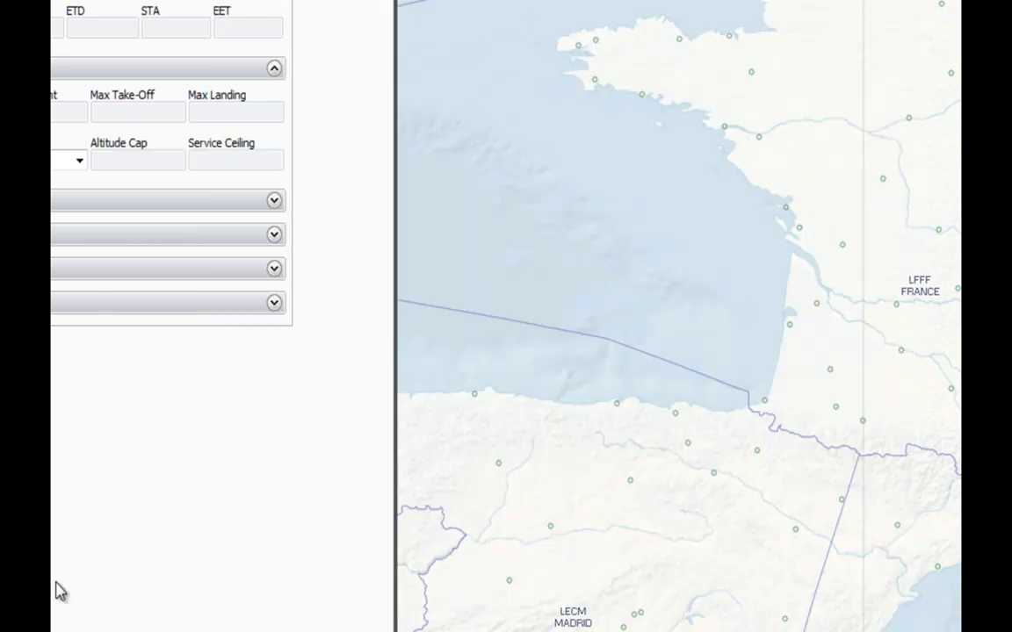